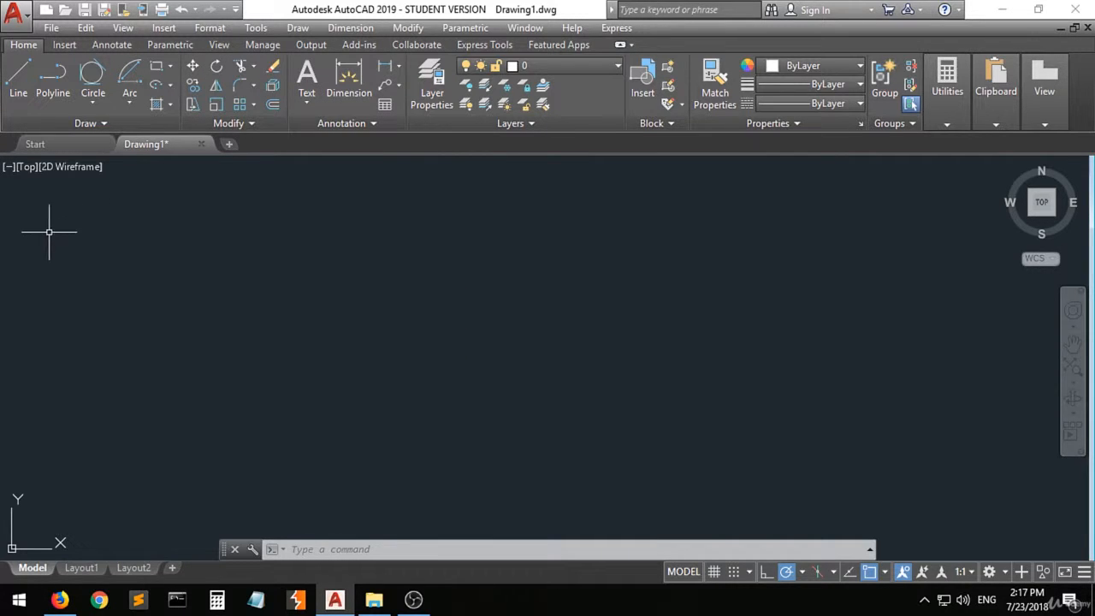
Draw a closed irregular quadrilateral with four connected line segments in the upper left-centre part of the drawing area.
{"action": "left_click", "coordinate": [19, 85]}
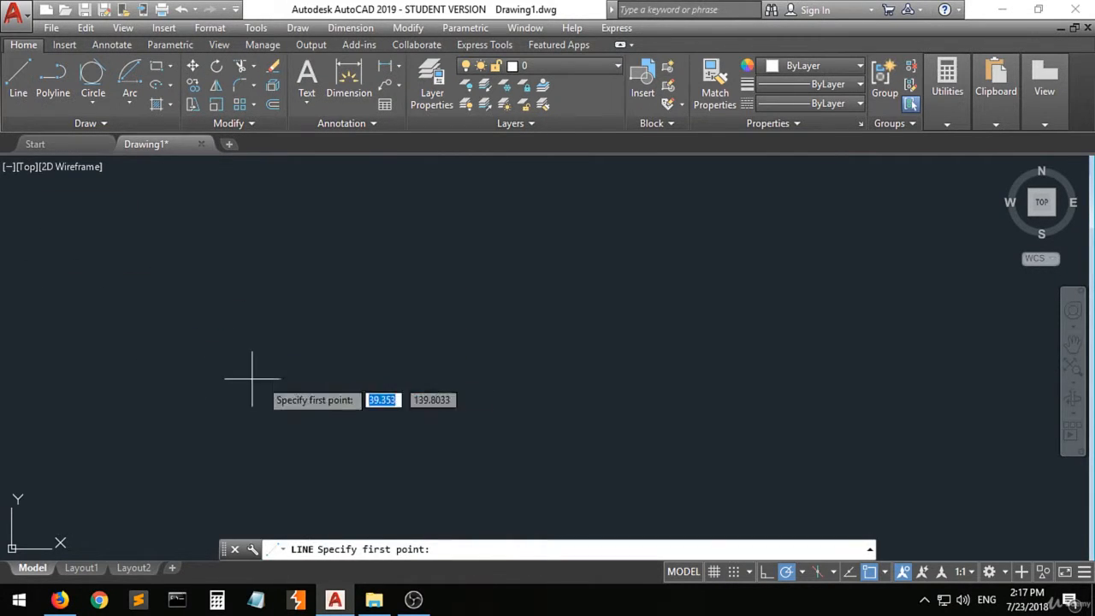
{"action": "left_click", "coordinate": [343, 248]}
{"action": "left_click", "coordinate": [425, 328]}
{"action": "left_click", "coordinate": [325, 361]}
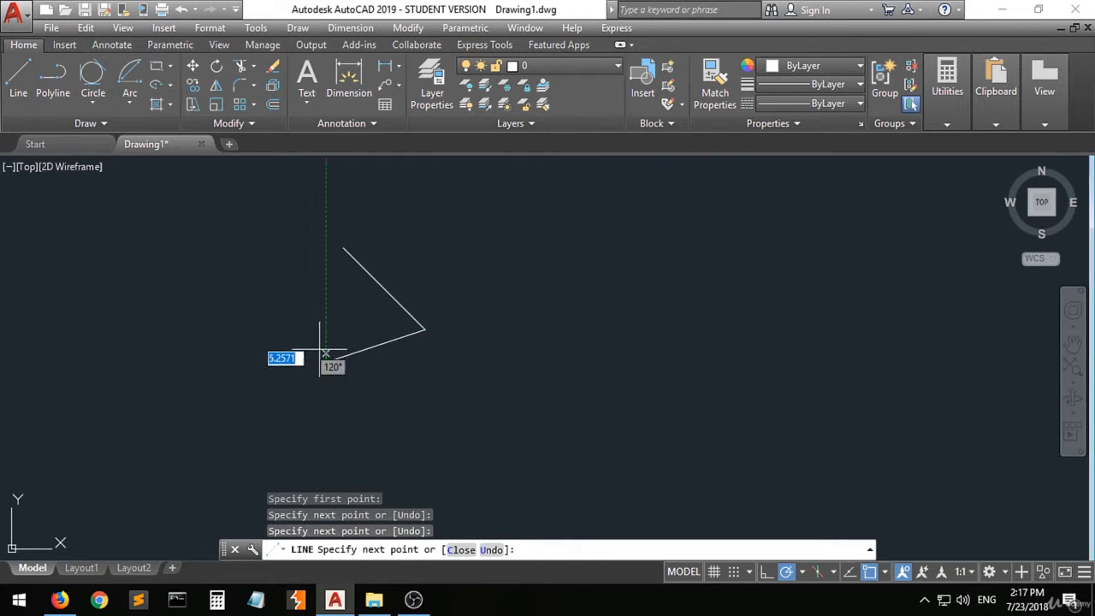
{"action": "left_click", "coordinate": [307, 285]}
{"action": "left_click", "coordinate": [344, 248]}
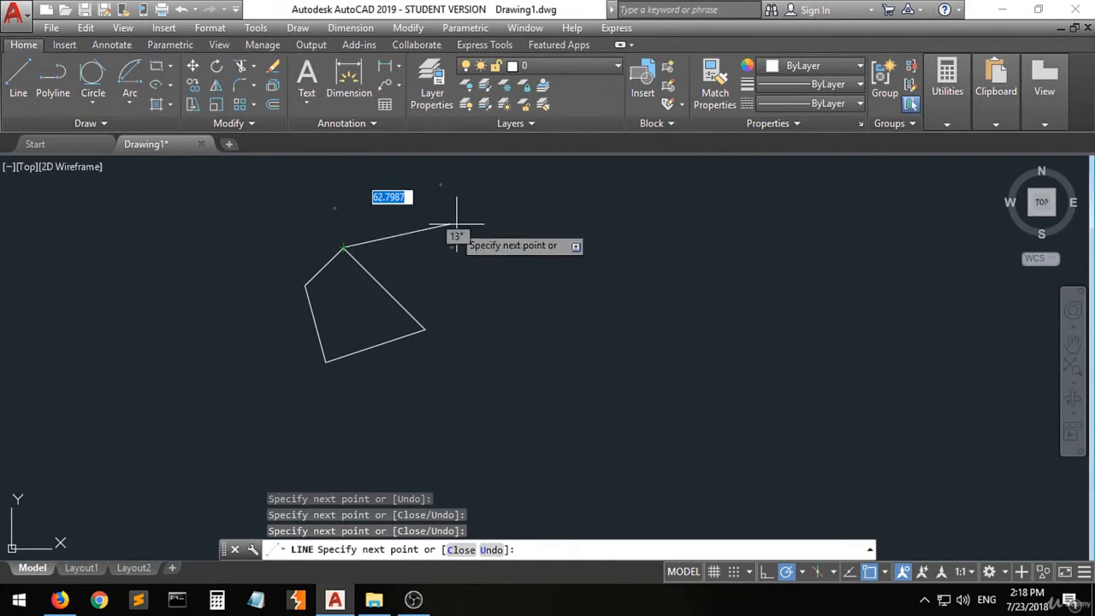
{"action": "key", "text": "Return"}
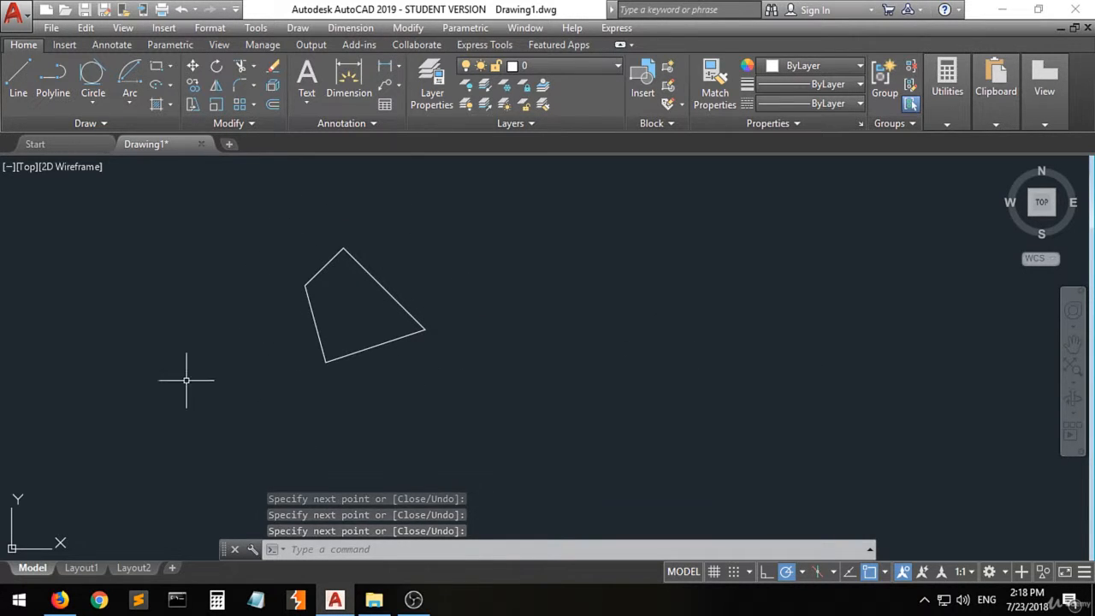
Draw a long, nearly horizontal line that crosses the quadrilateral's lowest corner and extends far to its right.
{"action": "left_click", "coordinate": [18, 77]}
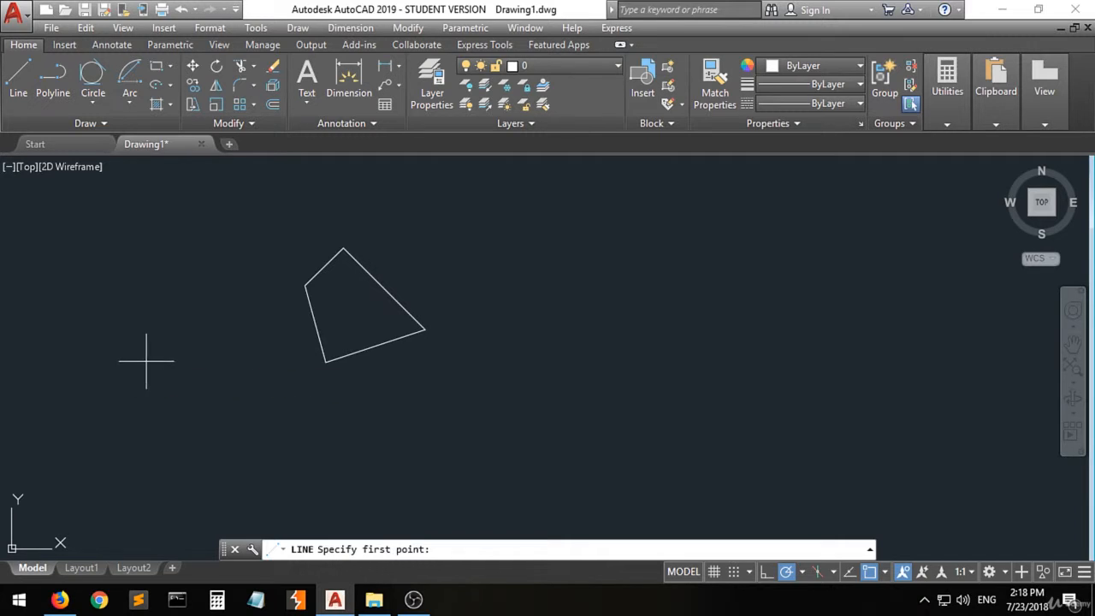
{"action": "left_click", "coordinate": [146, 360]}
{"action": "left_click", "coordinate": [841, 348]}
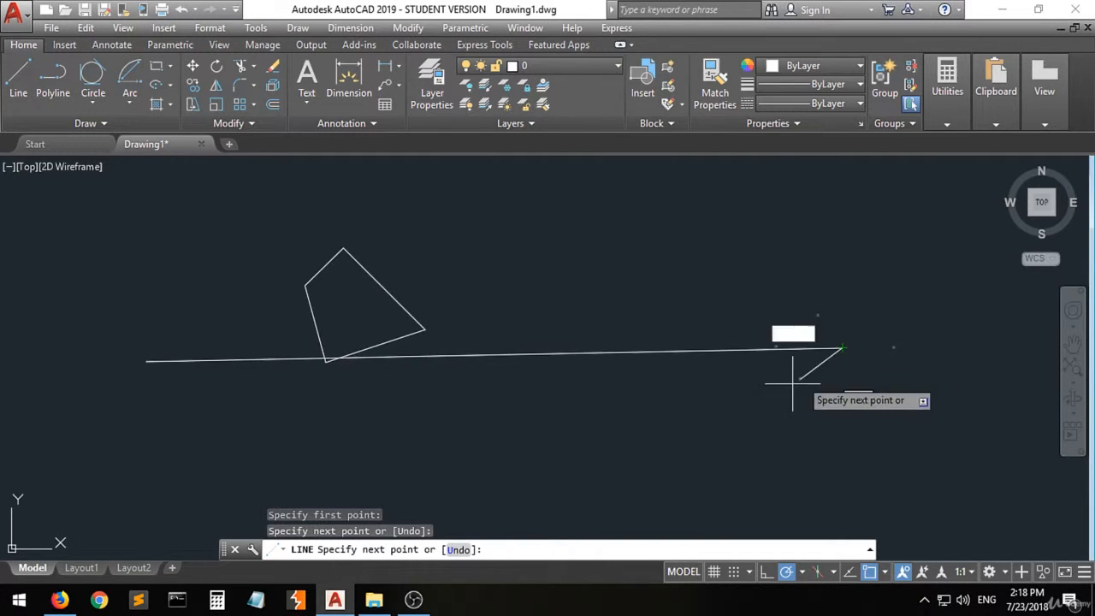
{"action": "key", "text": "Return"}
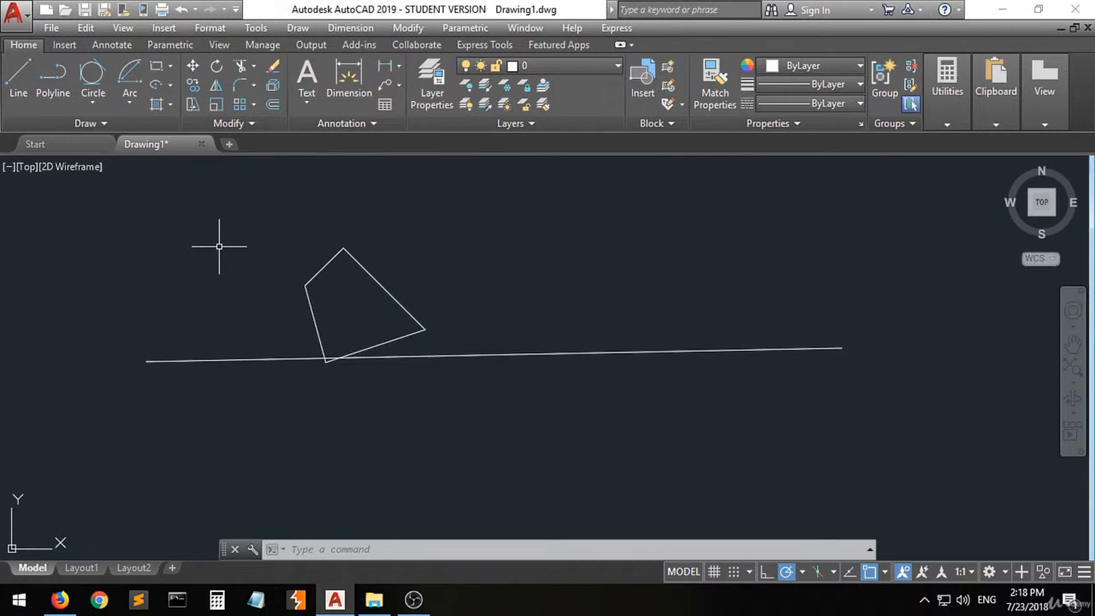
Move the whole quadrilateral from its lowest corner as base point to the right endpoint of the long line.
{"action": "left_click", "coordinate": [407, 216]}
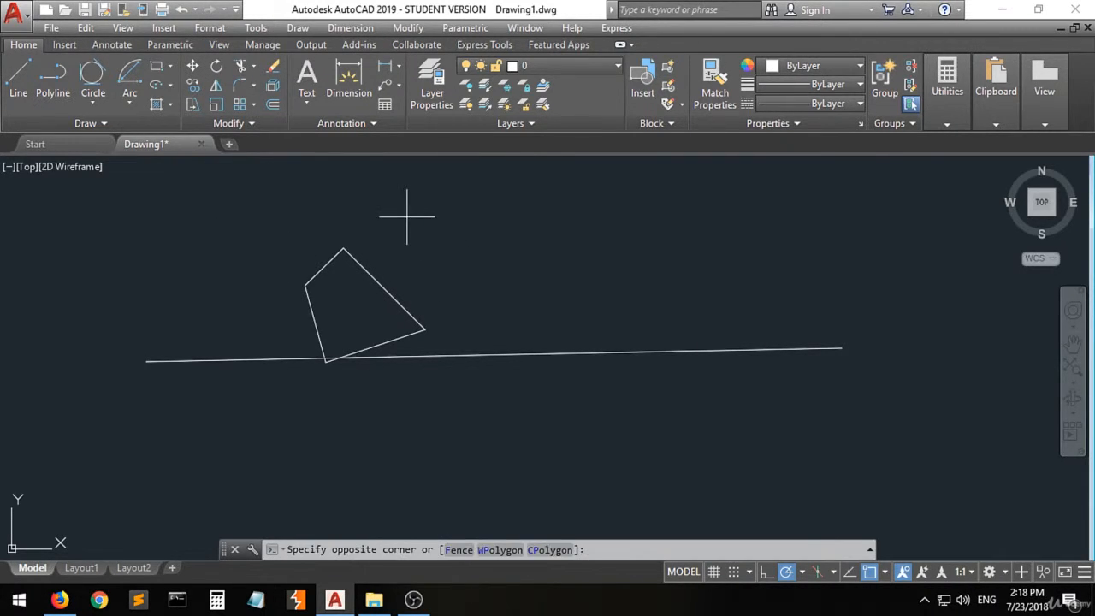
{"action": "left_click", "coordinate": [261, 311]}
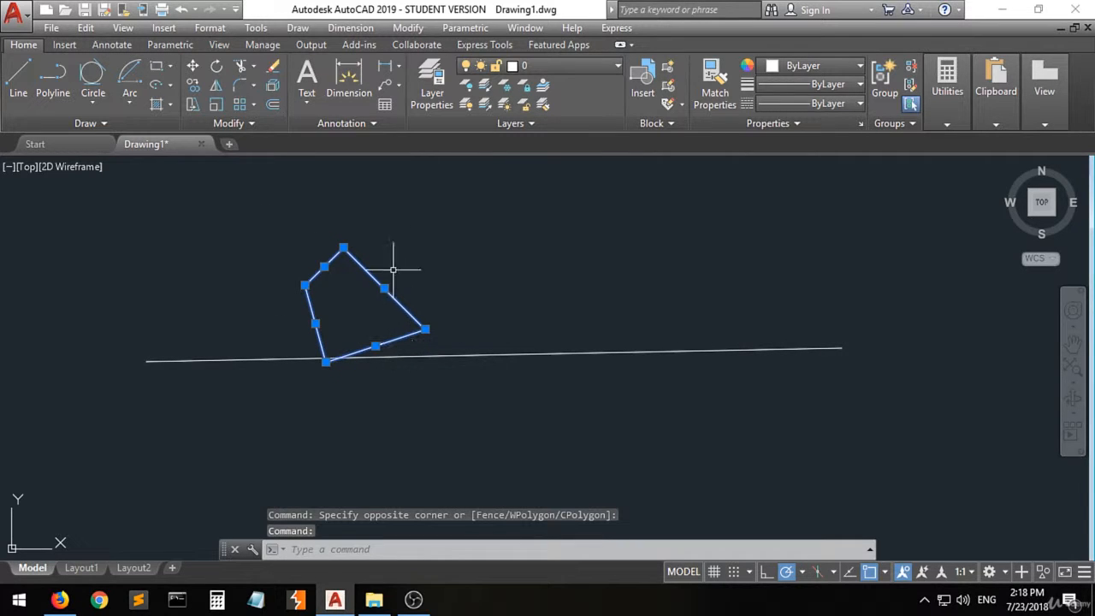
{"action": "left_click", "coordinate": [194, 67]}
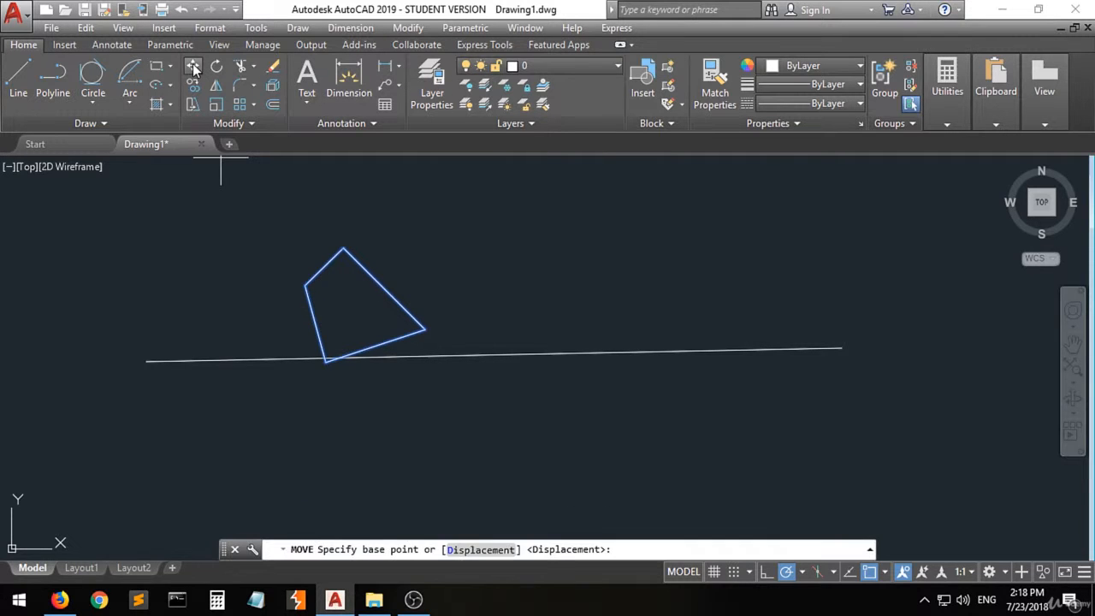
{"action": "left_click", "coordinate": [325, 361]}
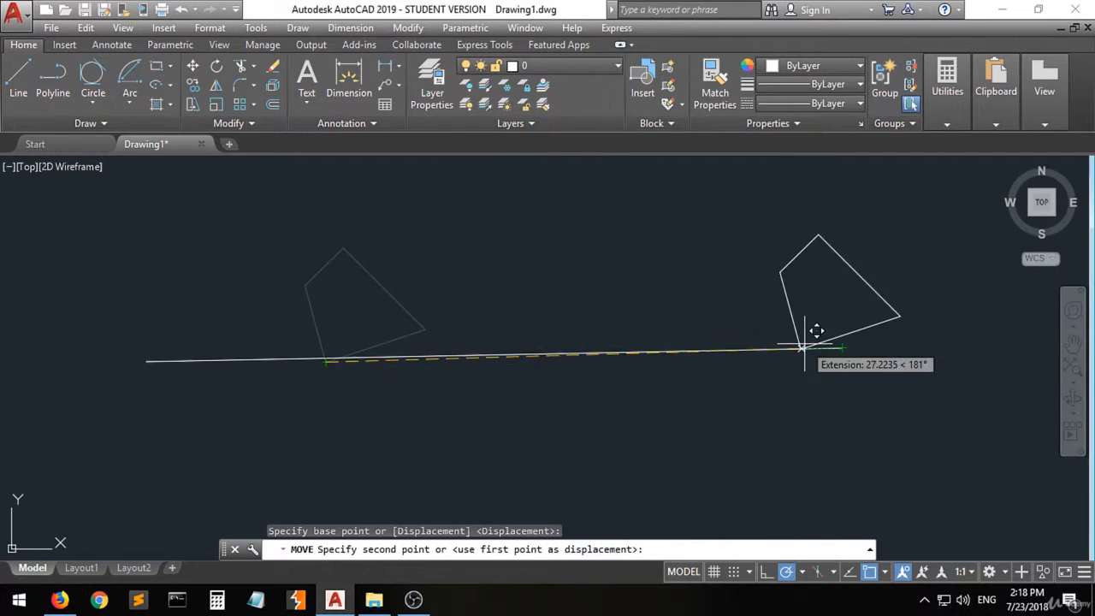
{"action": "left_click", "coordinate": [843, 336]}
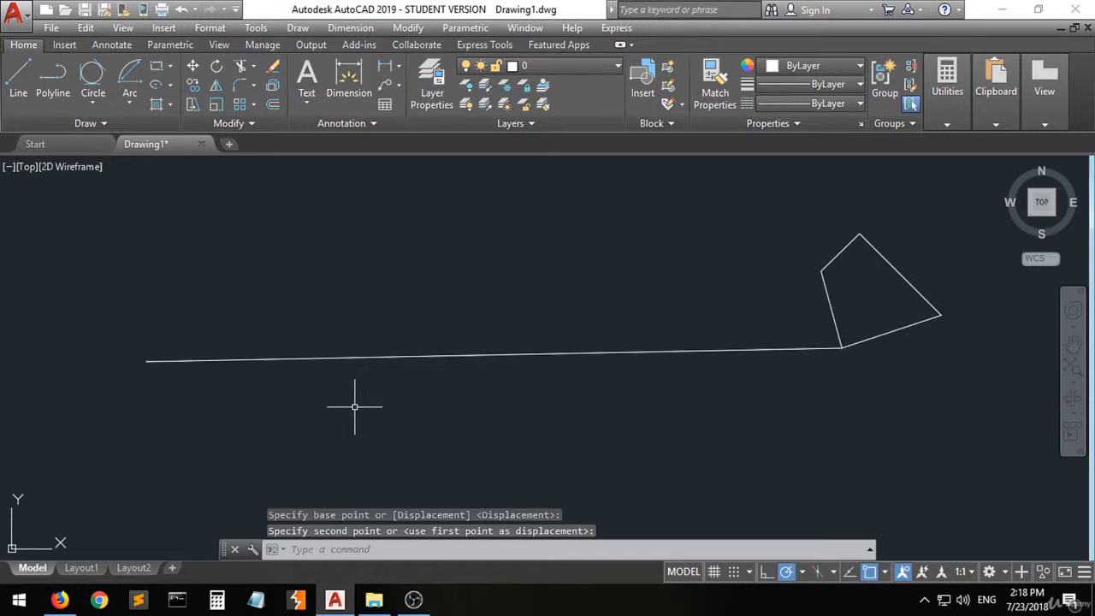
Move the quadrilateral's four lines by the lowest corner to a point on the long line about a quarter along from its left end.
{"action": "left_click", "coordinate": [193, 67]}
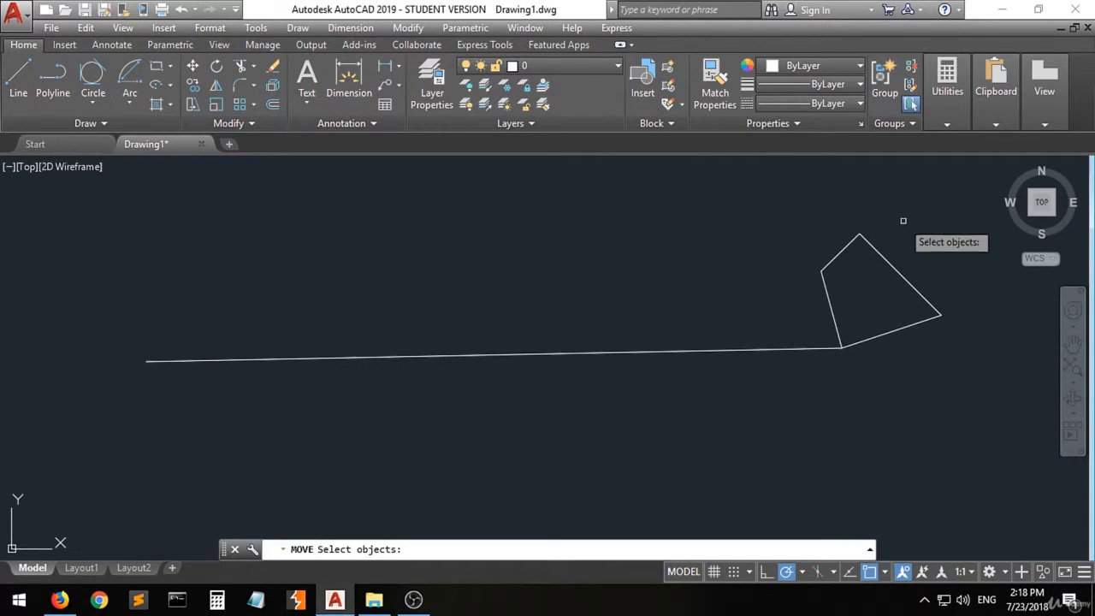
{"action": "left_click", "coordinate": [883, 257]}
{"action": "left_click", "coordinate": [849, 248]}
{"action": "left_click", "coordinate": [829, 301]}
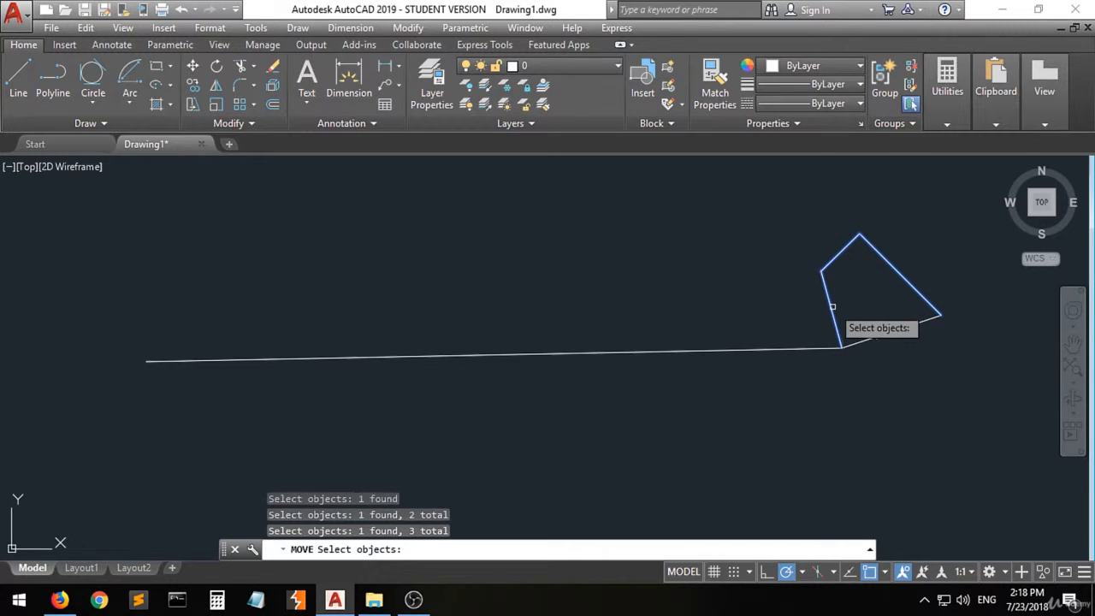
{"action": "left_click", "coordinate": [879, 330]}
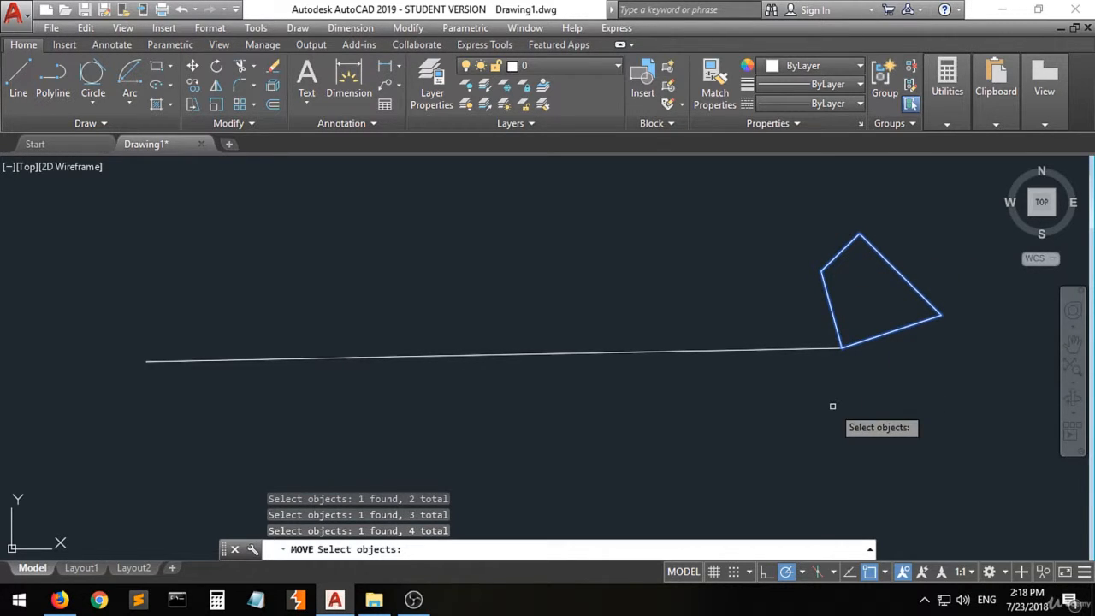
{"action": "key", "text": "Return"}
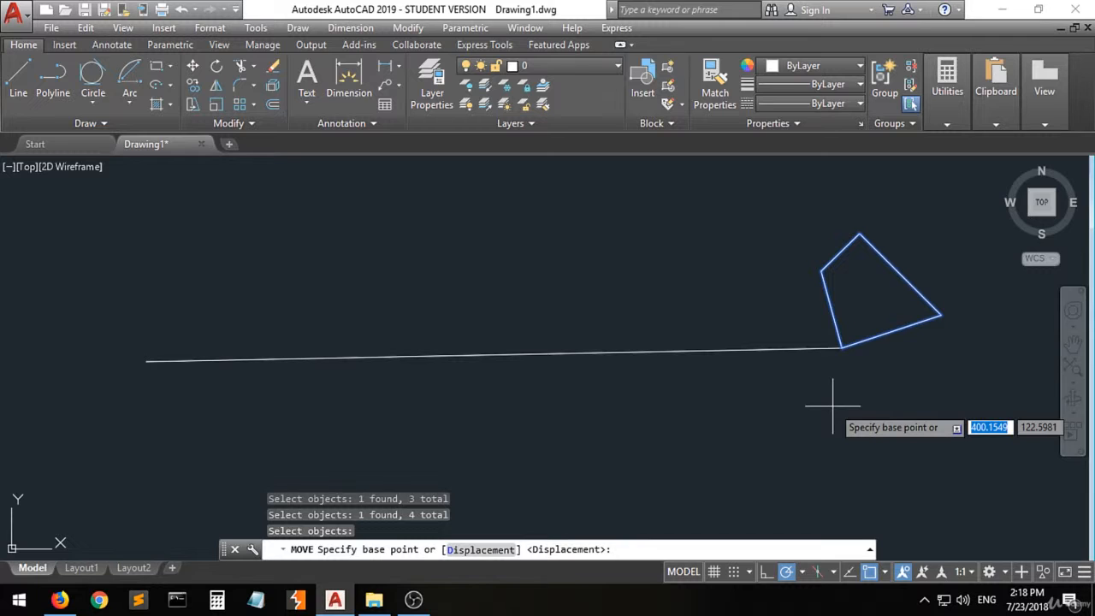
{"action": "left_click", "coordinate": [843, 347]}
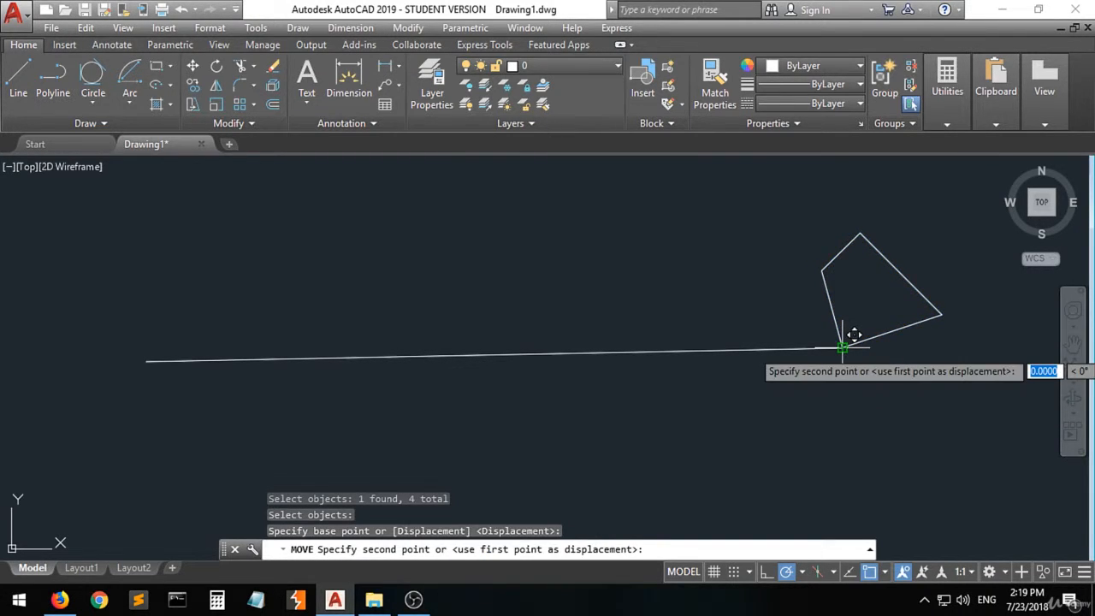
{"action": "left_click", "coordinate": [308, 356]}
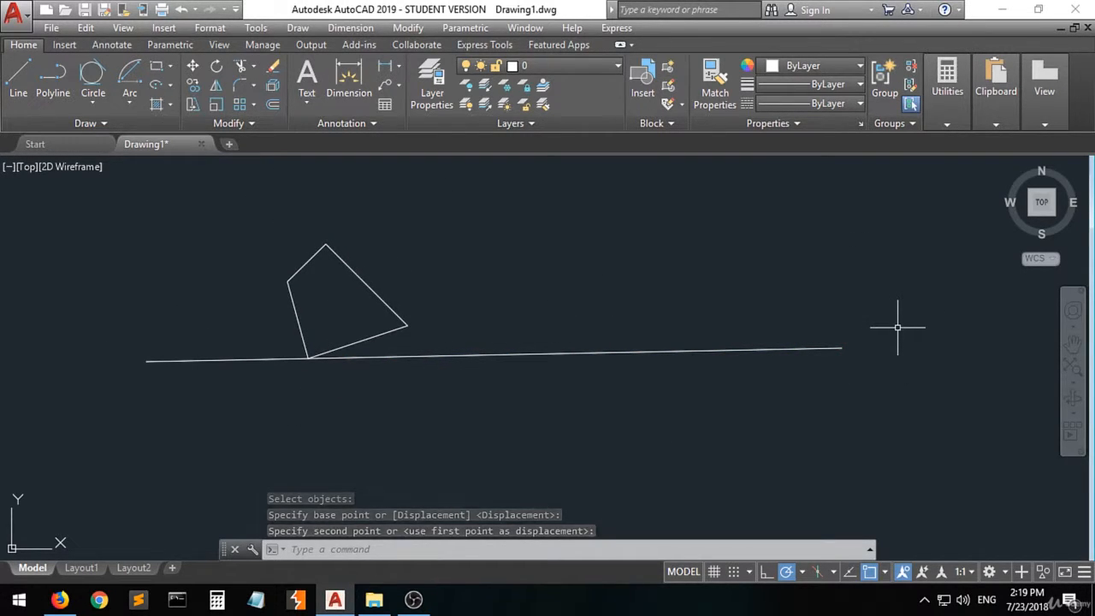
Move only the quadrilateral's upper-right side by its lower endpoint to the right end of the long line.
{"action": "left_click", "coordinate": [375, 288]}
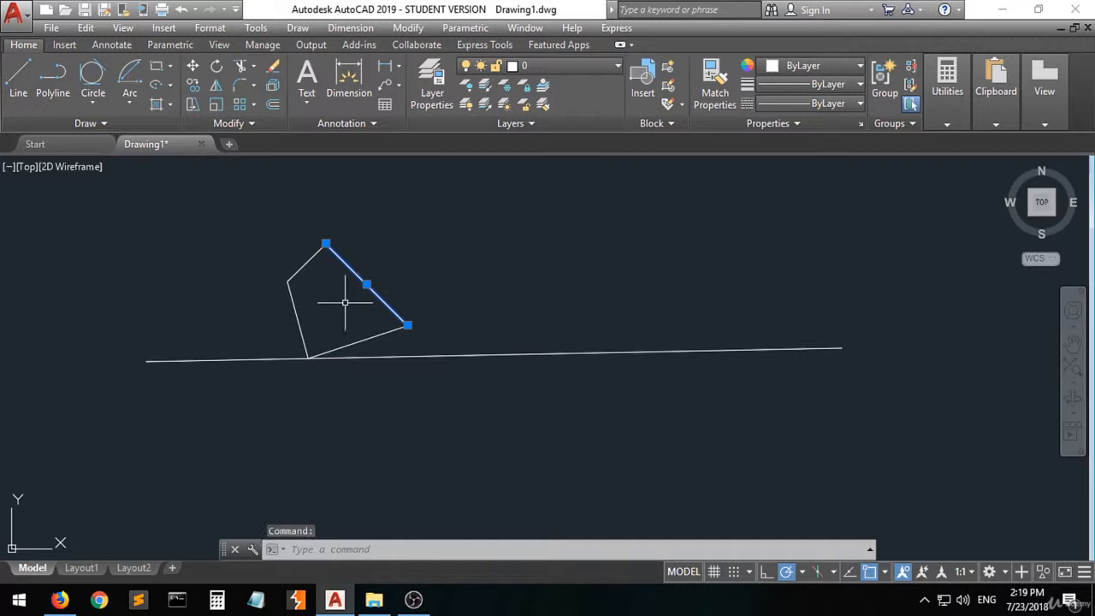
{"action": "left_click", "coordinate": [192, 67]}
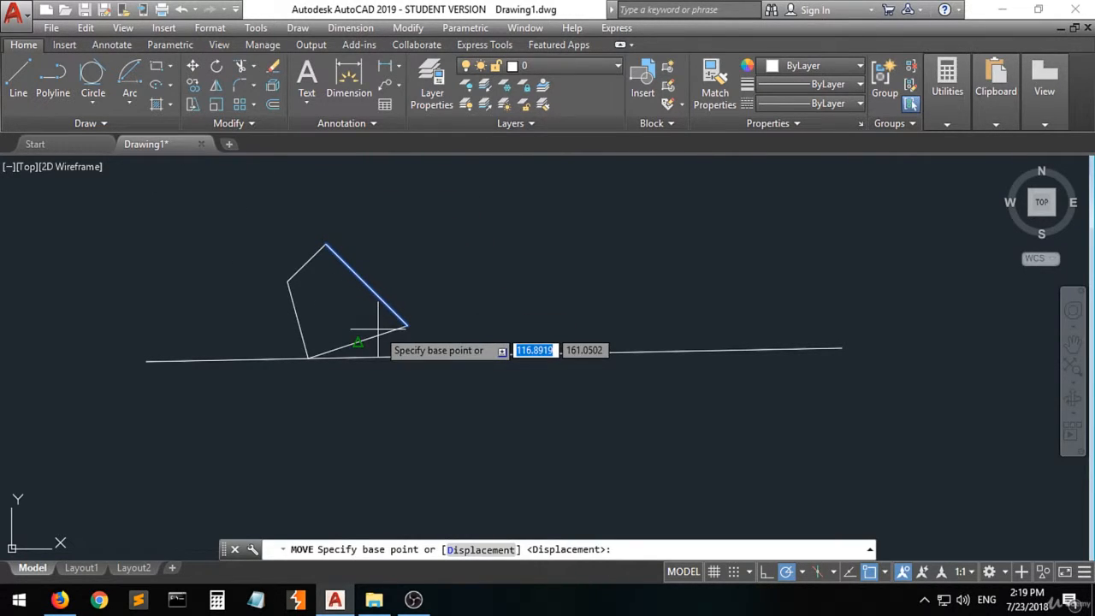
{"action": "left_click", "coordinate": [407, 325]}
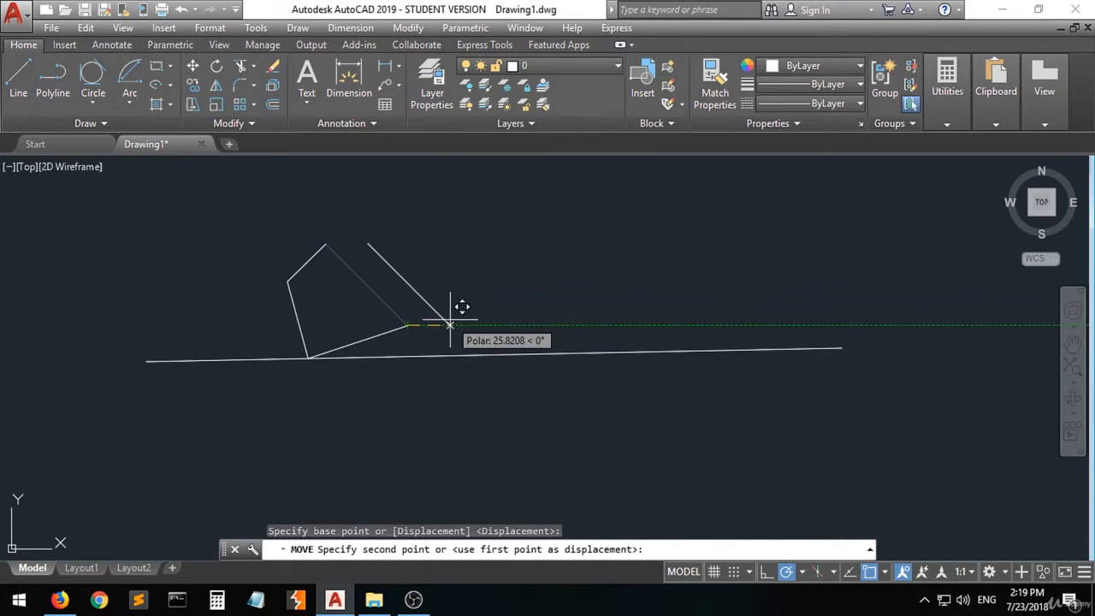
{"action": "left_click", "coordinate": [843, 347]}
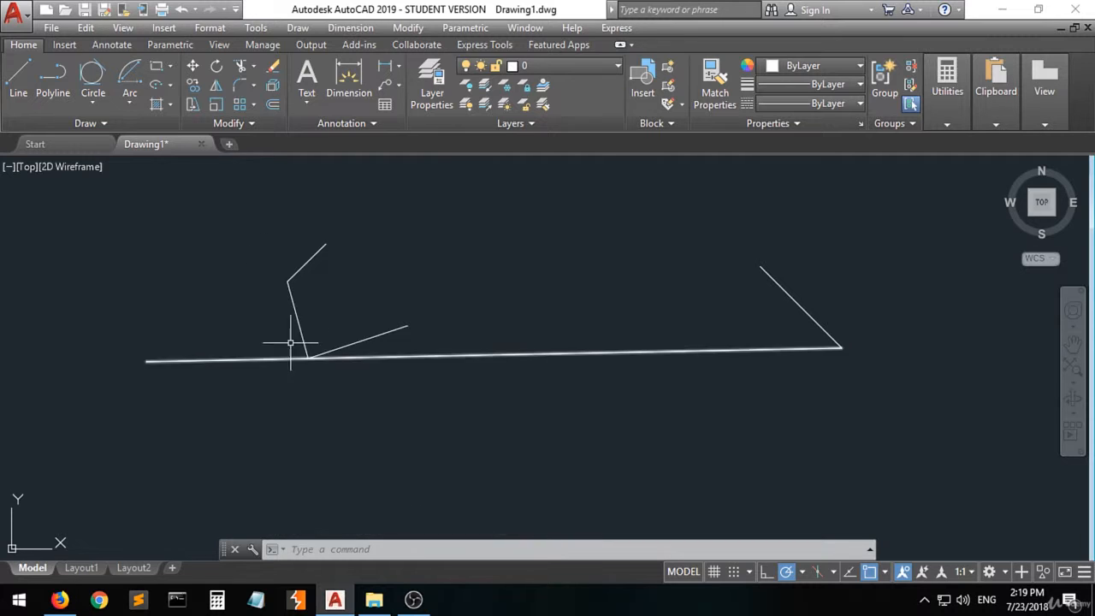
Draw a circle tangent to three lines: the long line, the open shape's left side and its short upper-left side.
{"action": "left_click", "coordinate": [90, 77]}
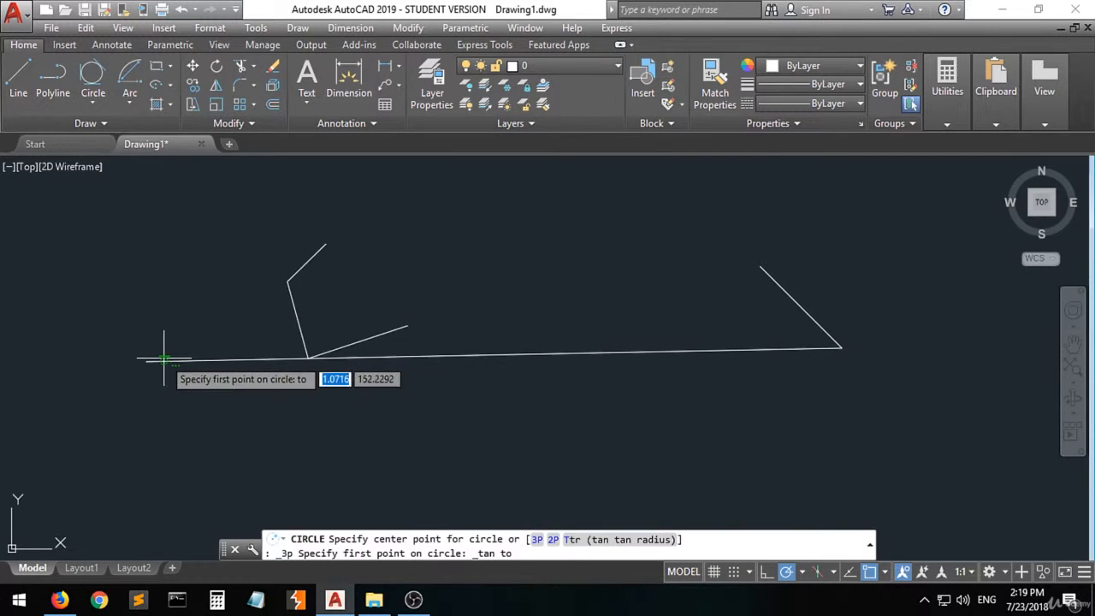
{"action": "left_click", "coordinate": [184, 360]}
{"action": "left_click", "coordinate": [288, 317]}
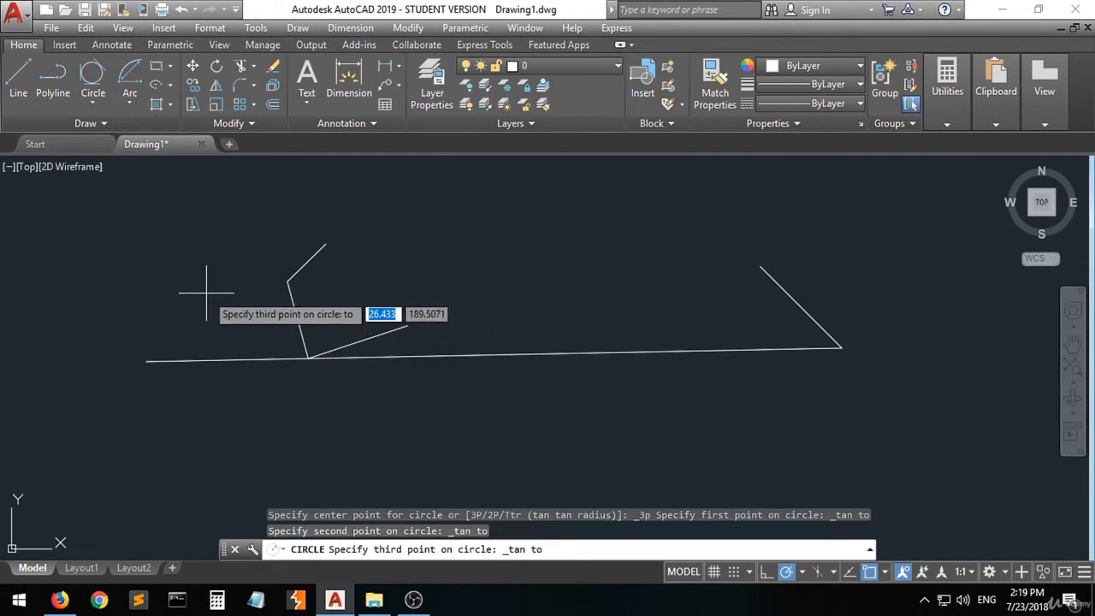
{"action": "left_click", "coordinate": [302, 265]}
{"action": "left_click", "coordinate": [317, 257]}
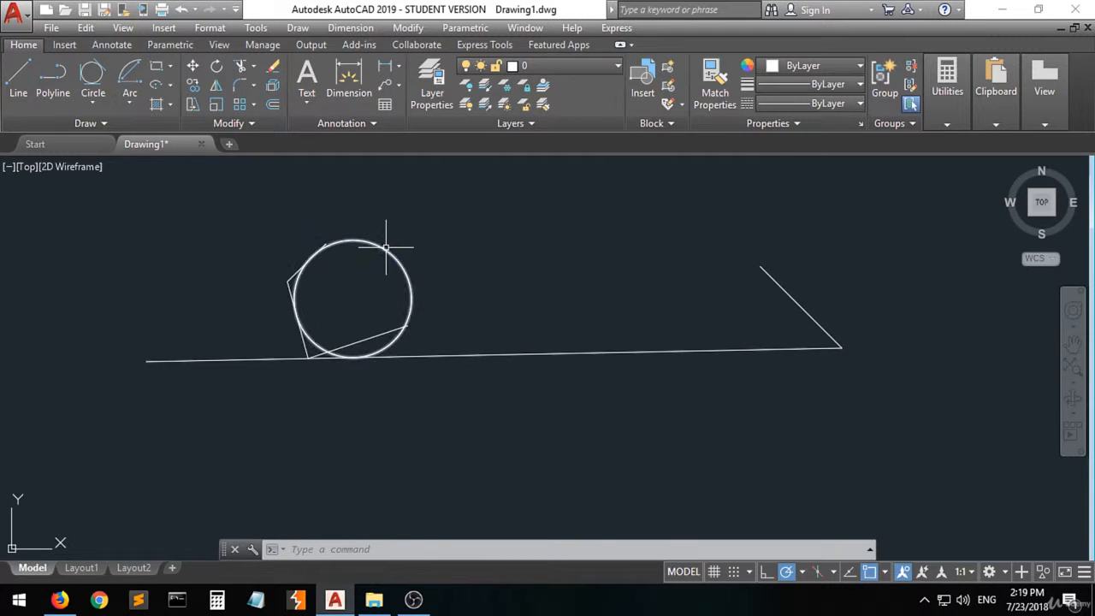
Move the circle by its lowest point onto the upper endpoint of the slanted line at the long line's right end.
{"action": "left_click", "coordinate": [386, 247]}
{"action": "left_click", "coordinate": [193, 66]}
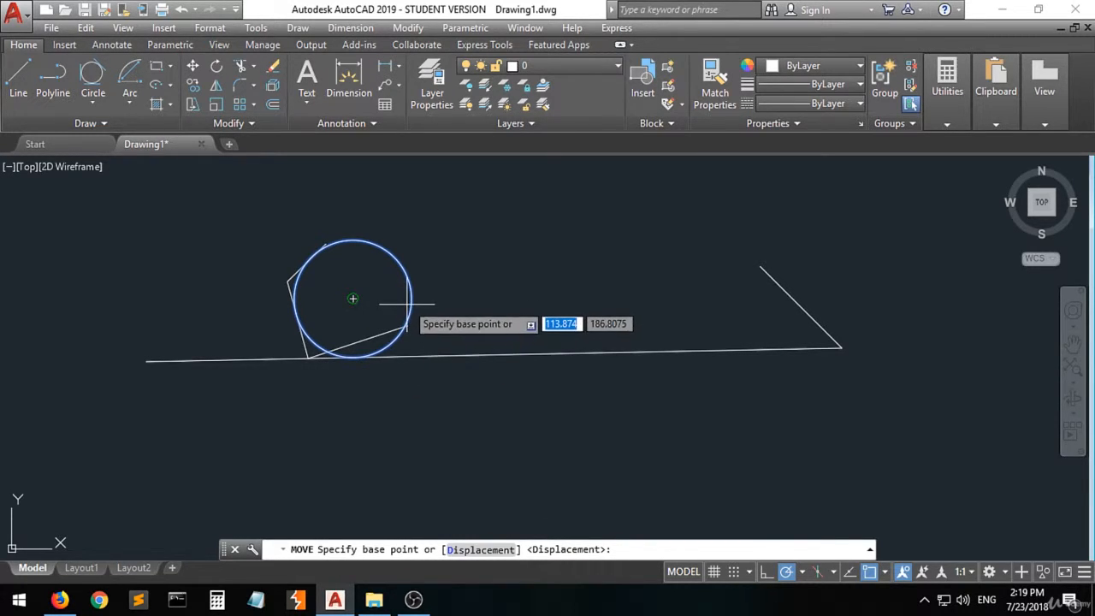
{"action": "left_click", "coordinate": [353, 354]}
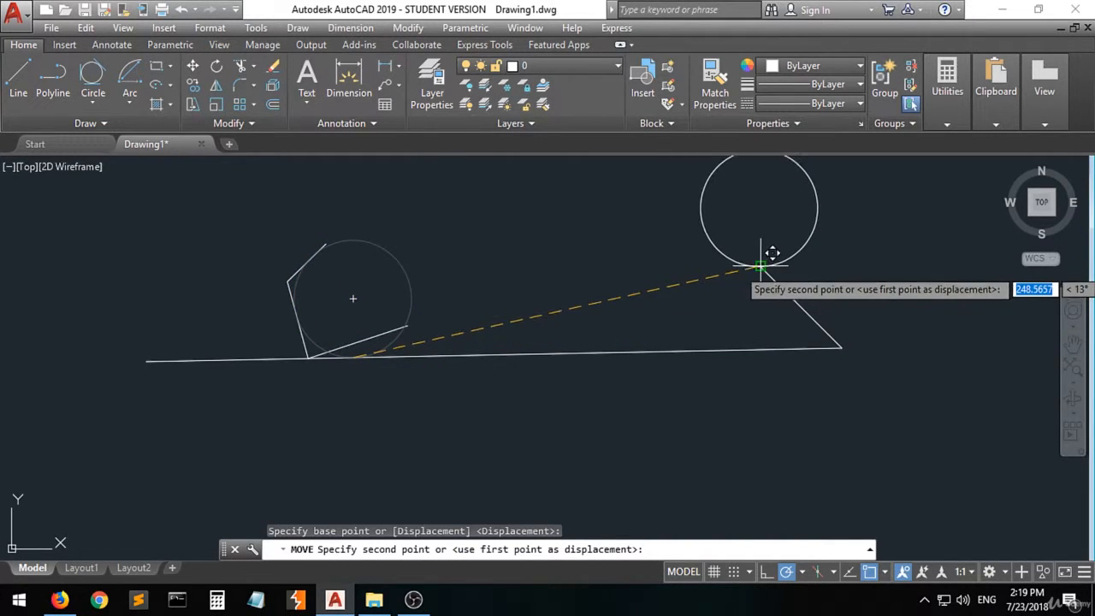
{"action": "left_click", "coordinate": [758, 267]}
Rotate the three connected lines of the open shape freehand about their free upper endpoint to a nearly inverted position.
{"action": "scroll", "coordinate": [553, 316], "scroll_direction": "down", "scroll_amount": 2}
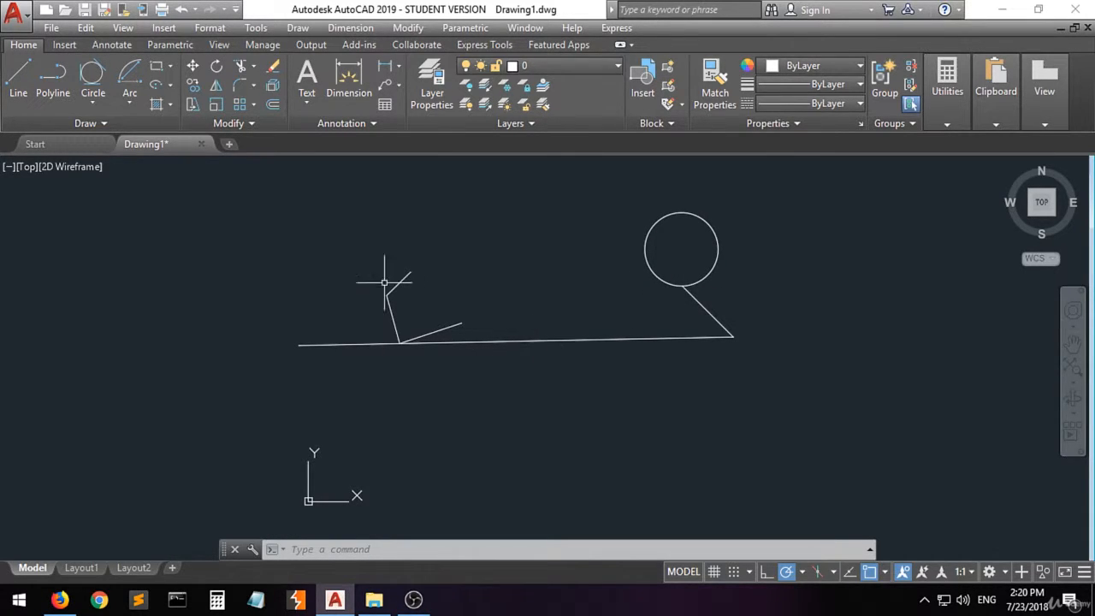
{"action": "left_click", "coordinate": [216, 68]}
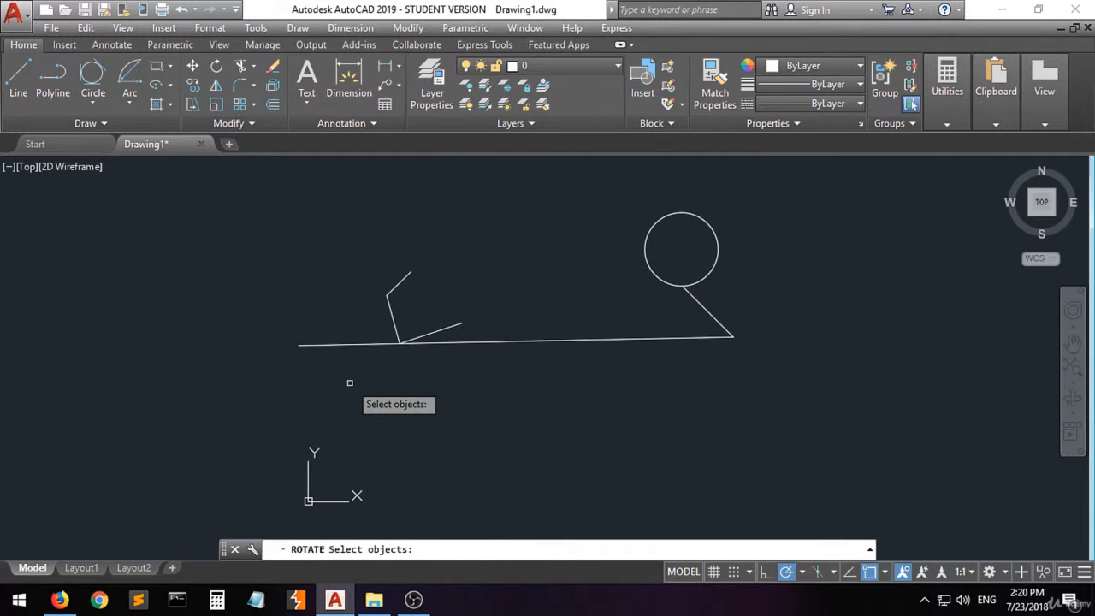
{"action": "key", "text": "Escape"}
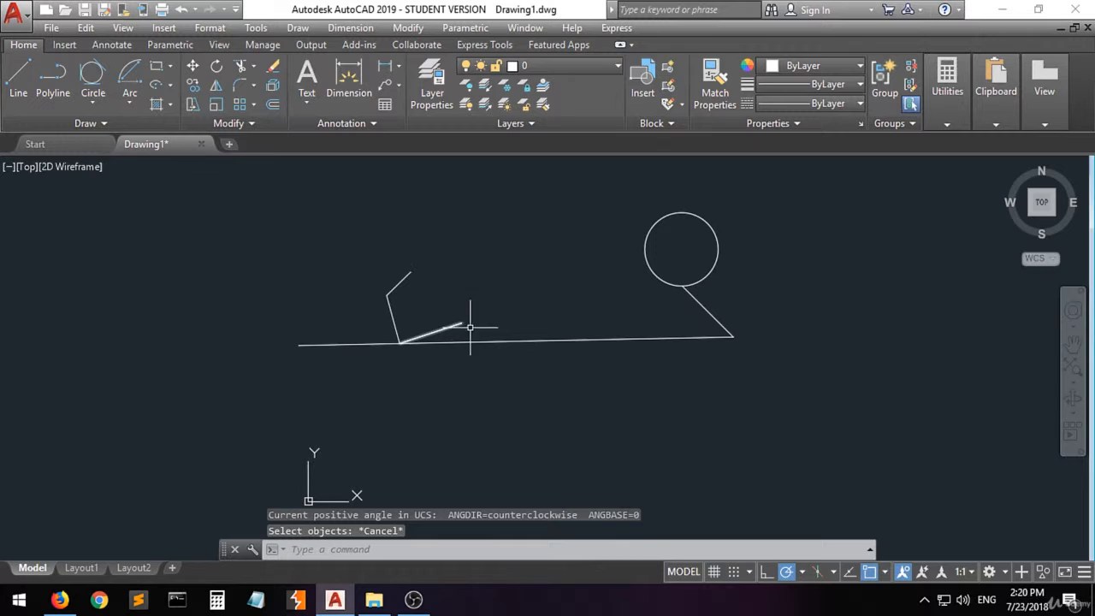
{"action": "left_click", "coordinate": [481, 251]}
{"action": "left_click", "coordinate": [356, 341]}
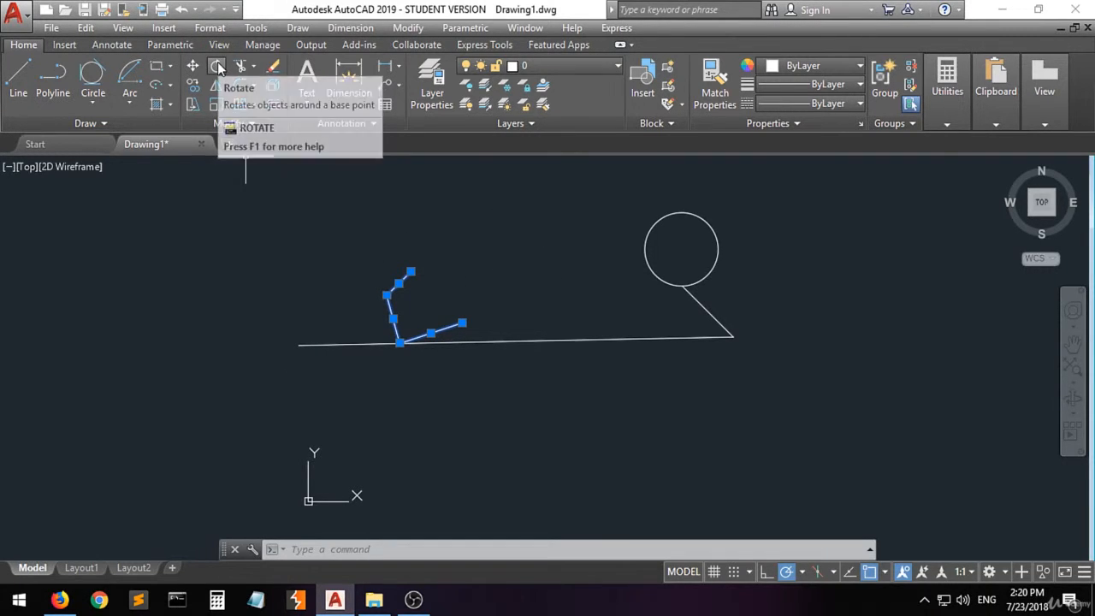
{"action": "left_click", "coordinate": [218, 68]}
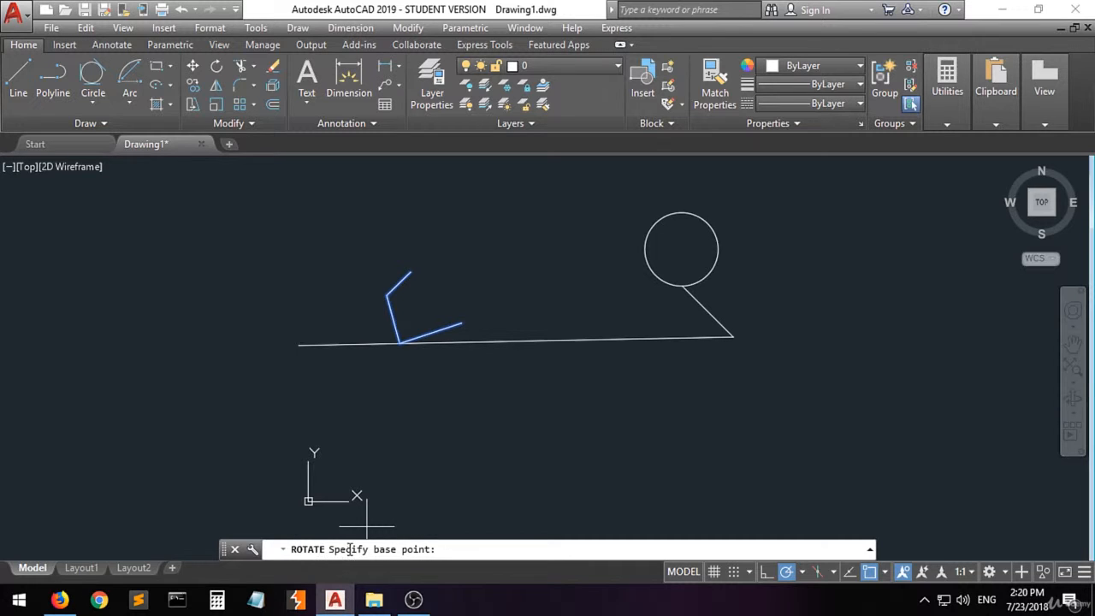
{"action": "left_click", "coordinate": [410, 272]}
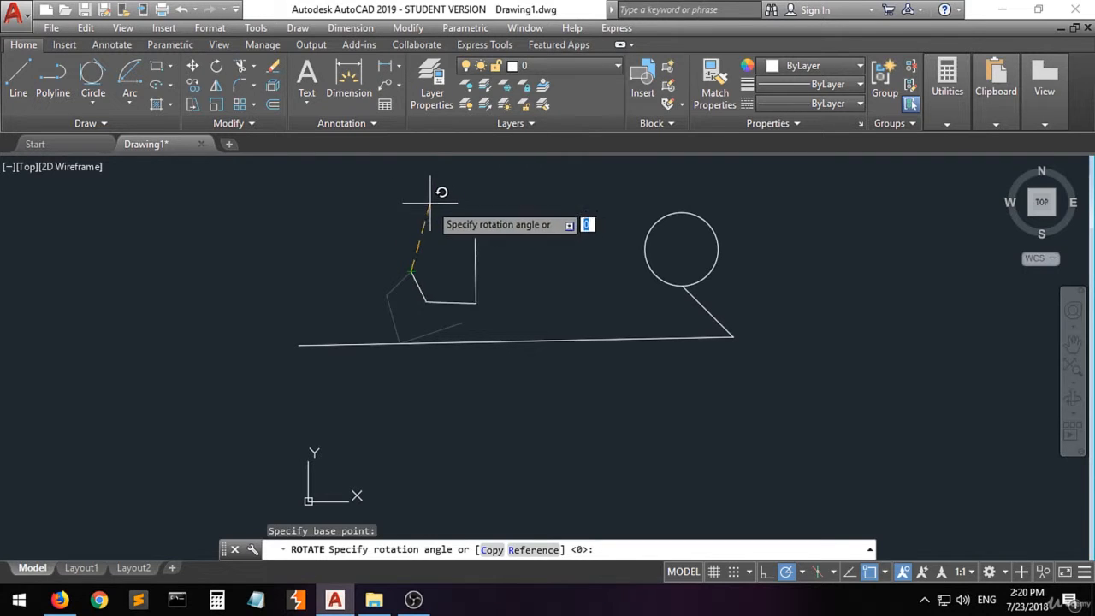
{"action": "left_click", "coordinate": [323, 239]}
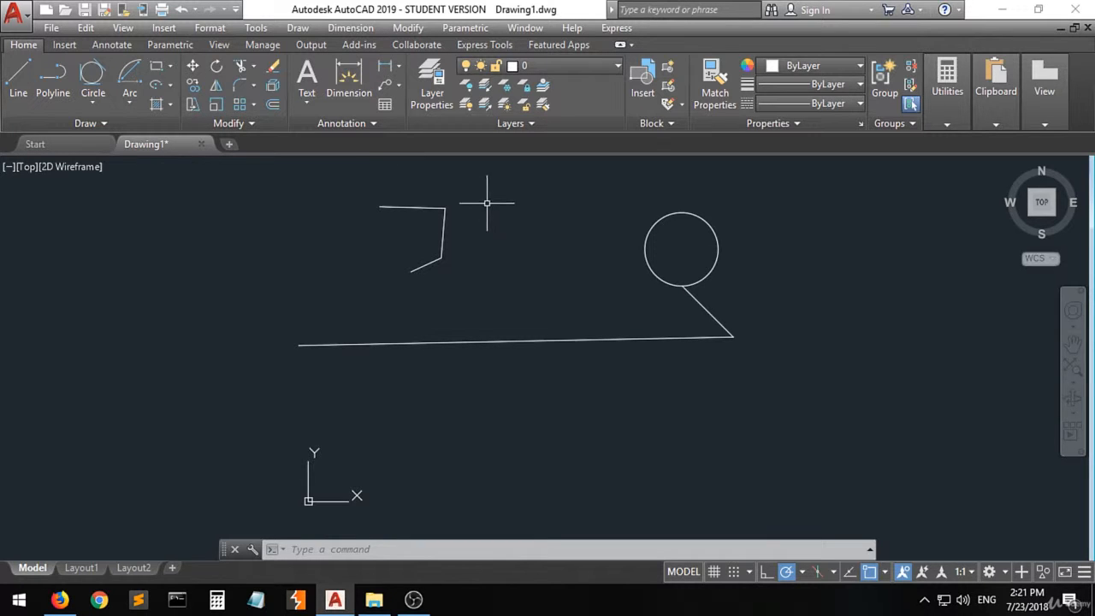
Rotate the three connected lines of the open shape freehand and slightly clockwise about their upper-right corner.
{"action": "left_click", "coordinate": [217, 67]}
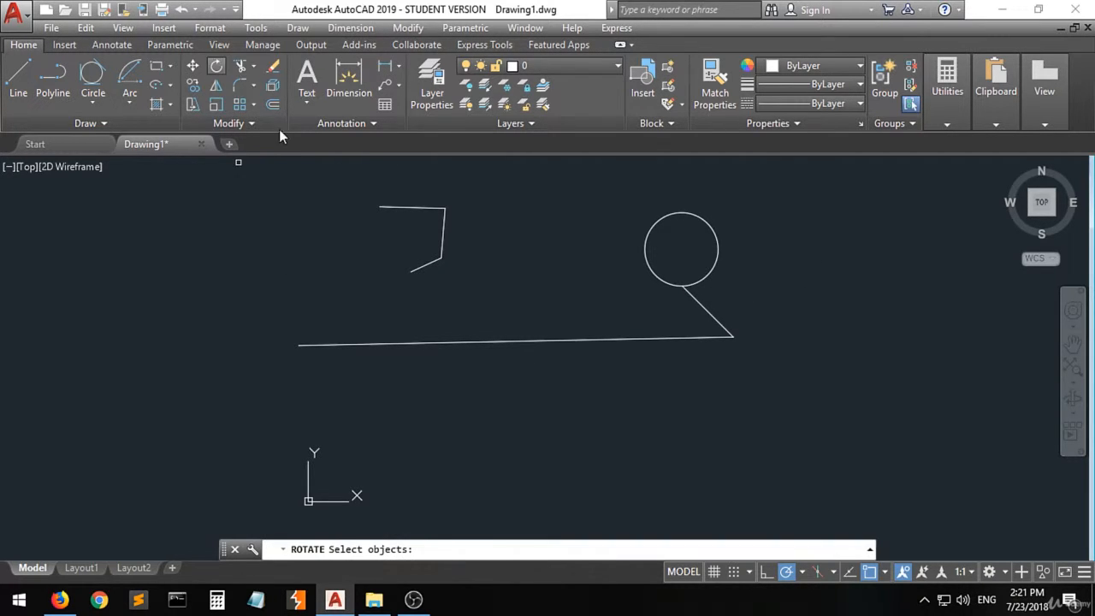
{"action": "left_click", "coordinate": [463, 180]}
{"action": "left_click", "coordinate": [366, 295]}
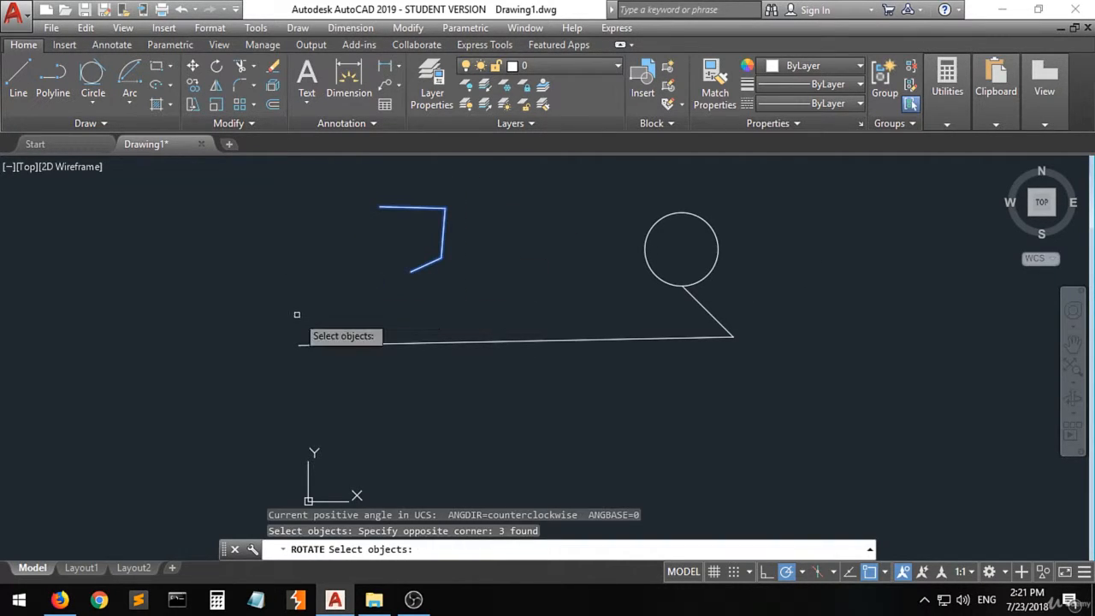
{"action": "key", "text": "Return"}
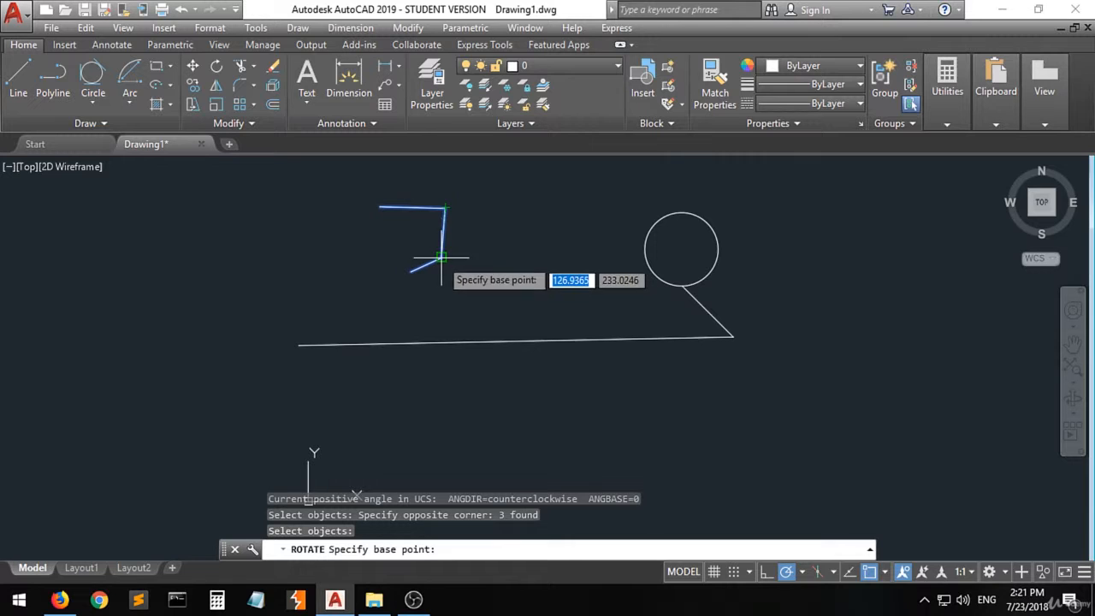
{"action": "left_click", "coordinate": [445, 207]}
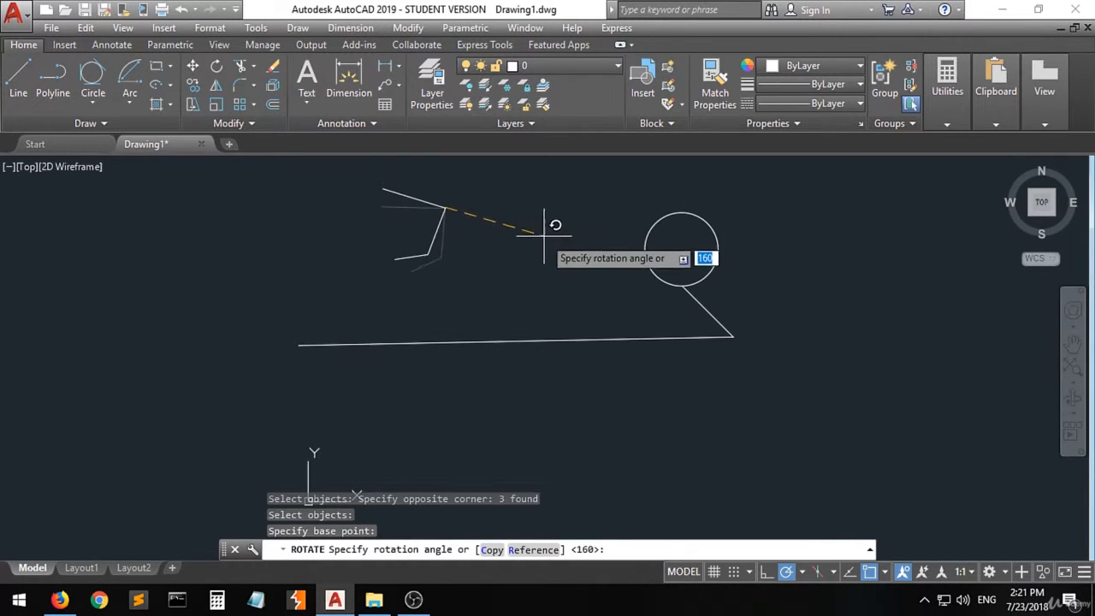
{"action": "left_click", "coordinate": [542, 263]}
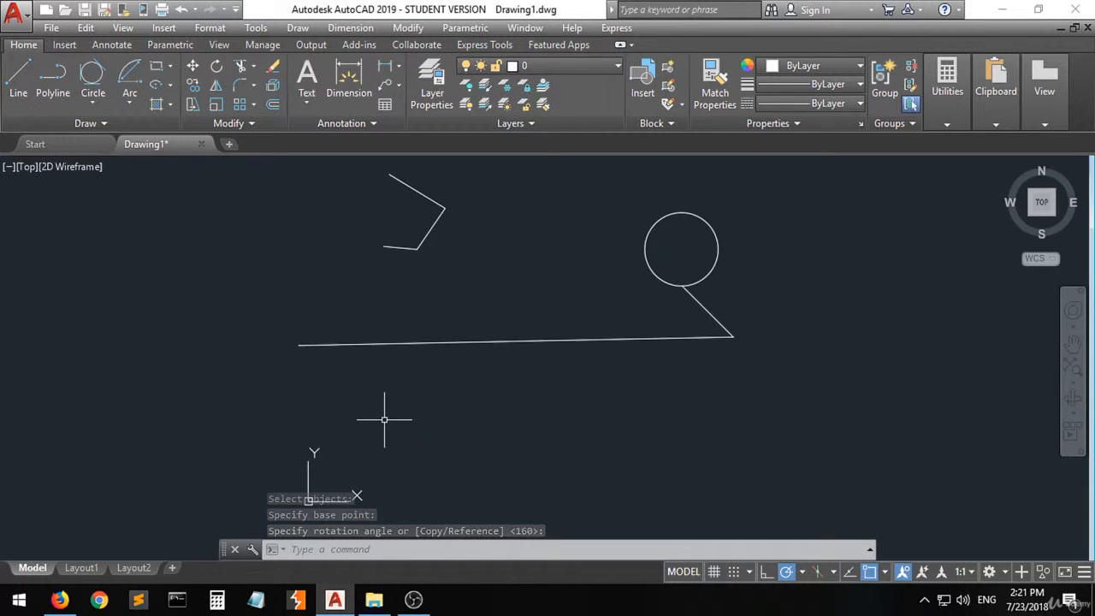
Draw a slanted line across the open shape, crossing its upper and lower lines and overshooting both.
{"action": "left_click", "coordinate": [18, 83]}
{"action": "left_click", "coordinate": [376, 273]}
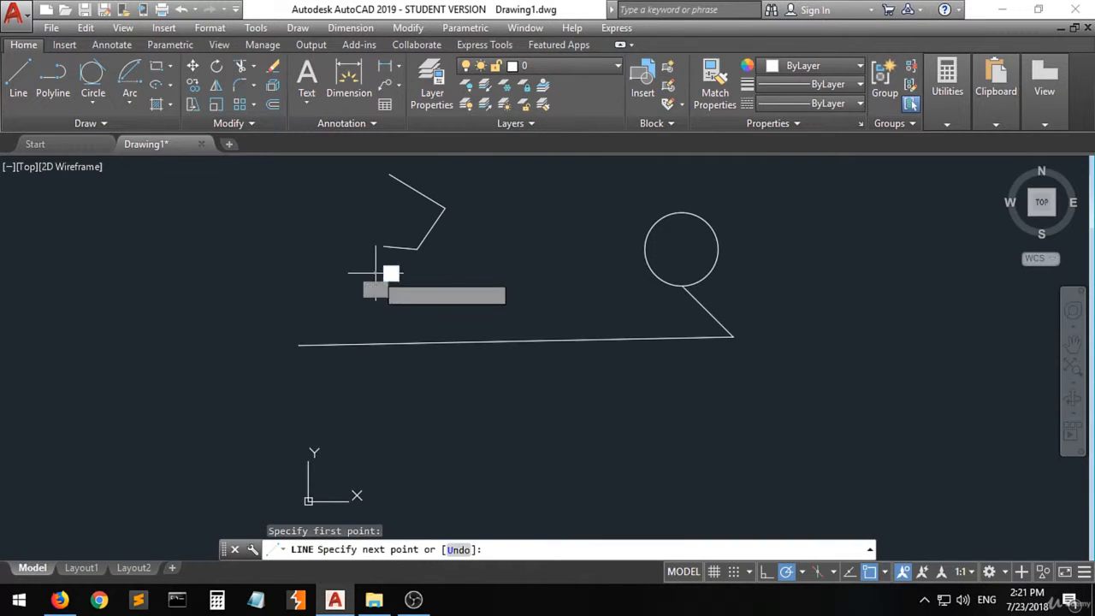
{"action": "left_click", "coordinate": [444, 206]}
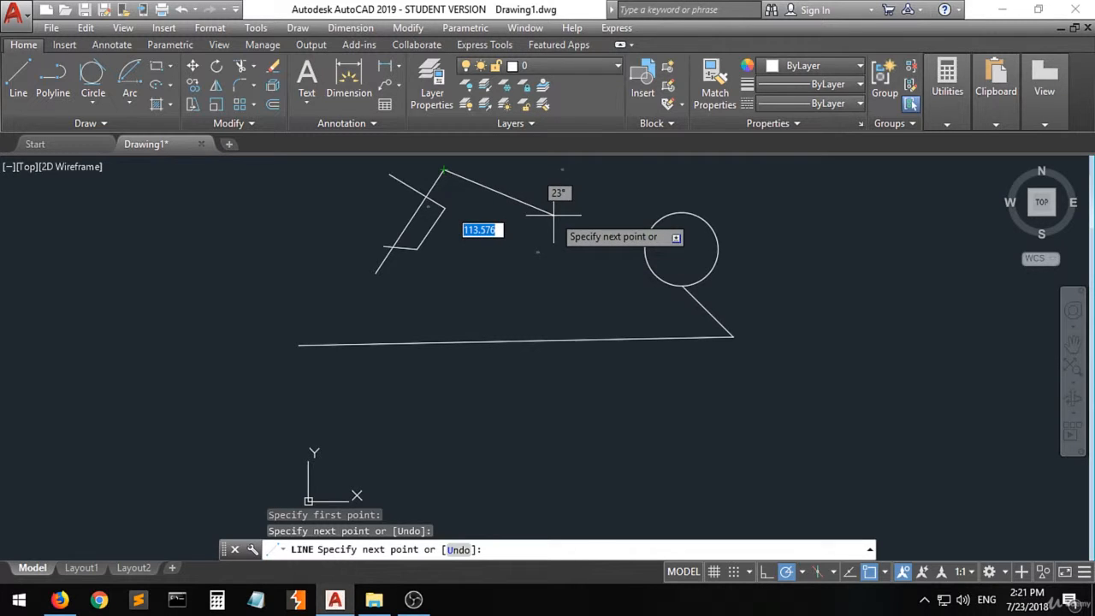
{"action": "key", "text": "Return"}
Erase the open shape's whole upper line and undo the deletion.
{"action": "scroll", "coordinate": [483, 428], "scroll_direction": "down", "scroll_amount": 2}
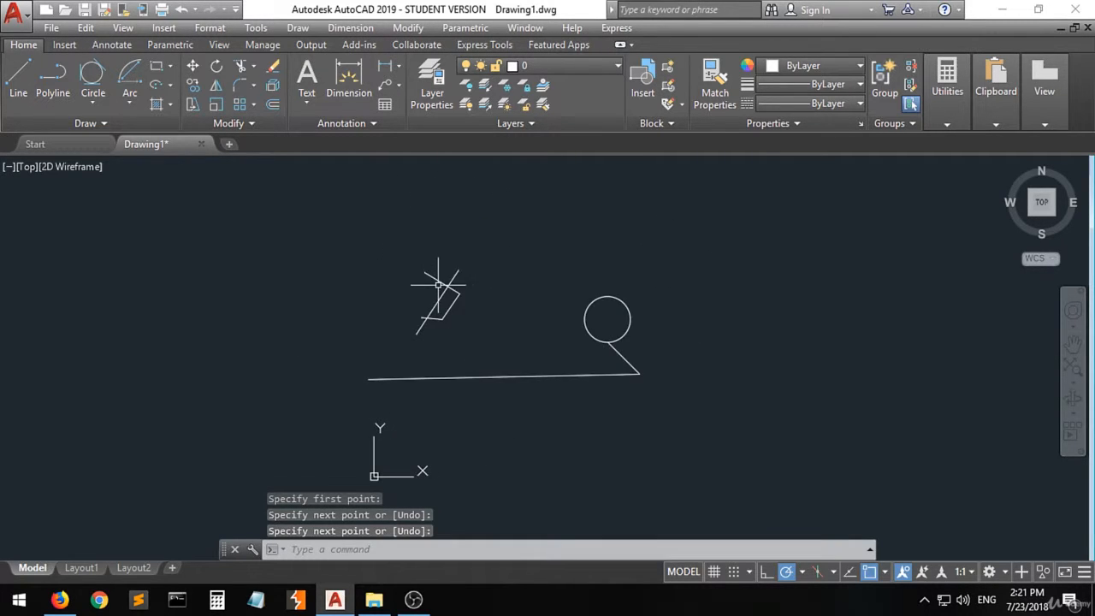
{"action": "scroll", "coordinate": [438, 284], "scroll_direction": "up", "scroll_amount": 5}
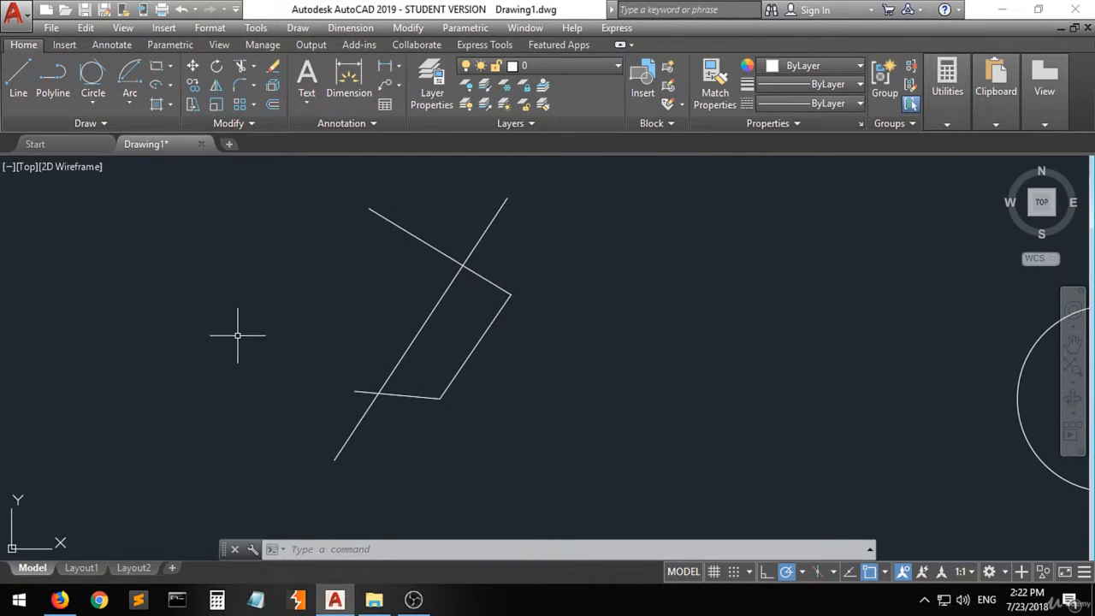
{"action": "left_click", "coordinate": [390, 219]}
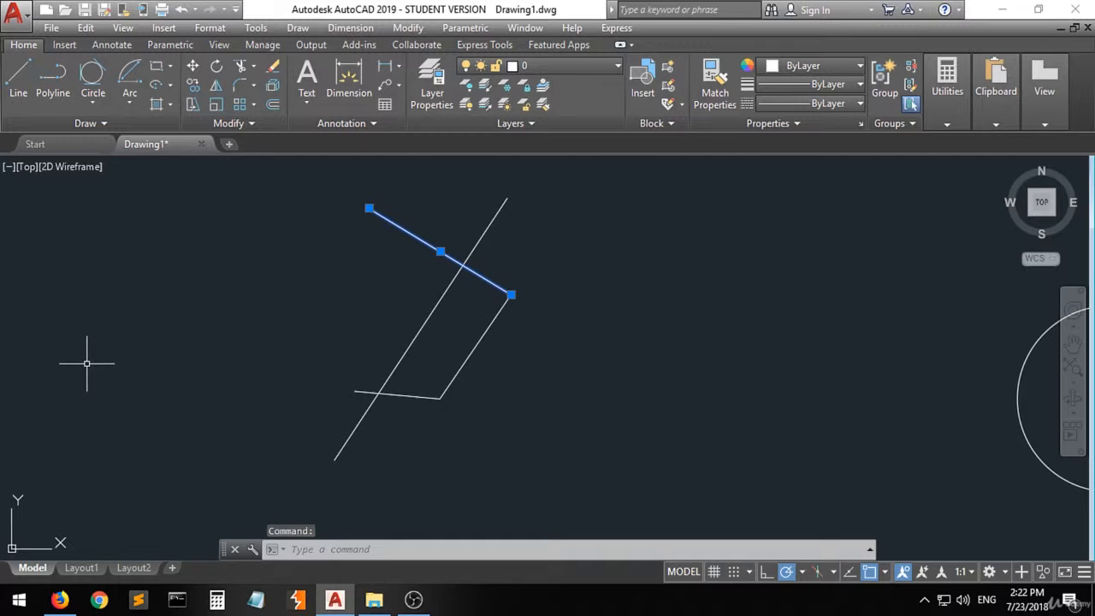
{"action": "key", "text": "Delete"}
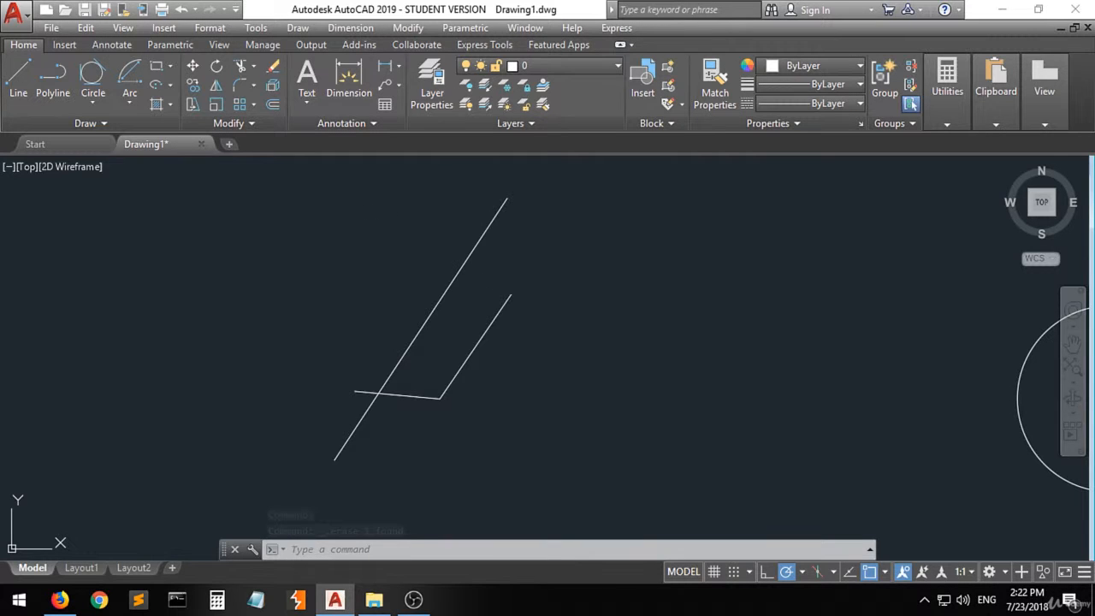
{"action": "key", "text": "ctrl+z"}
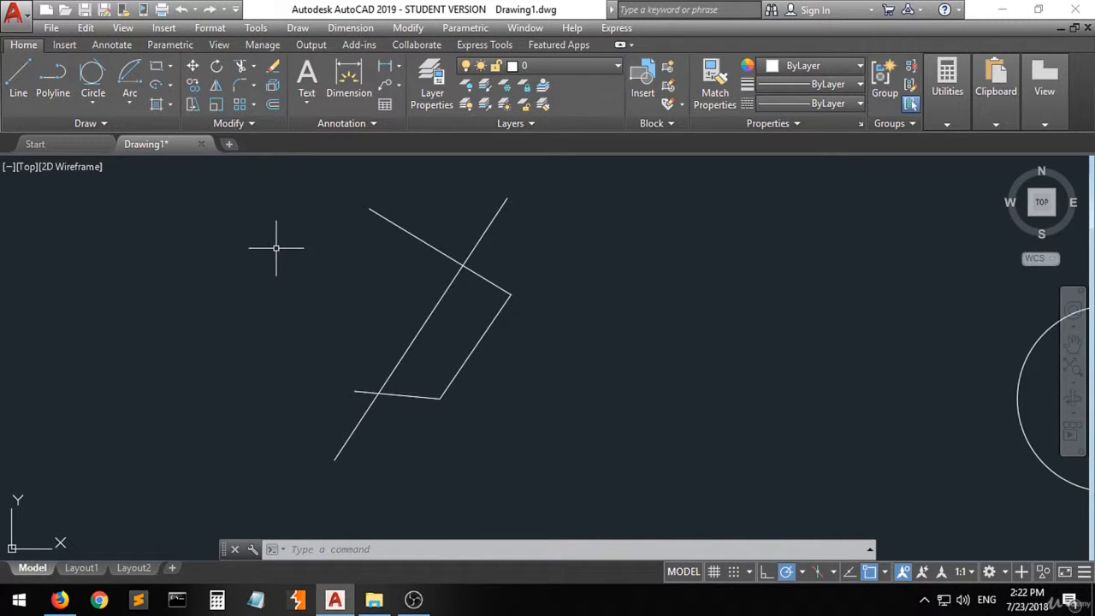
Trim the upper line's overhang to the left of the long slanted line, using both crossing lines as cutting edges.
{"action": "left_click", "coordinate": [240, 68]}
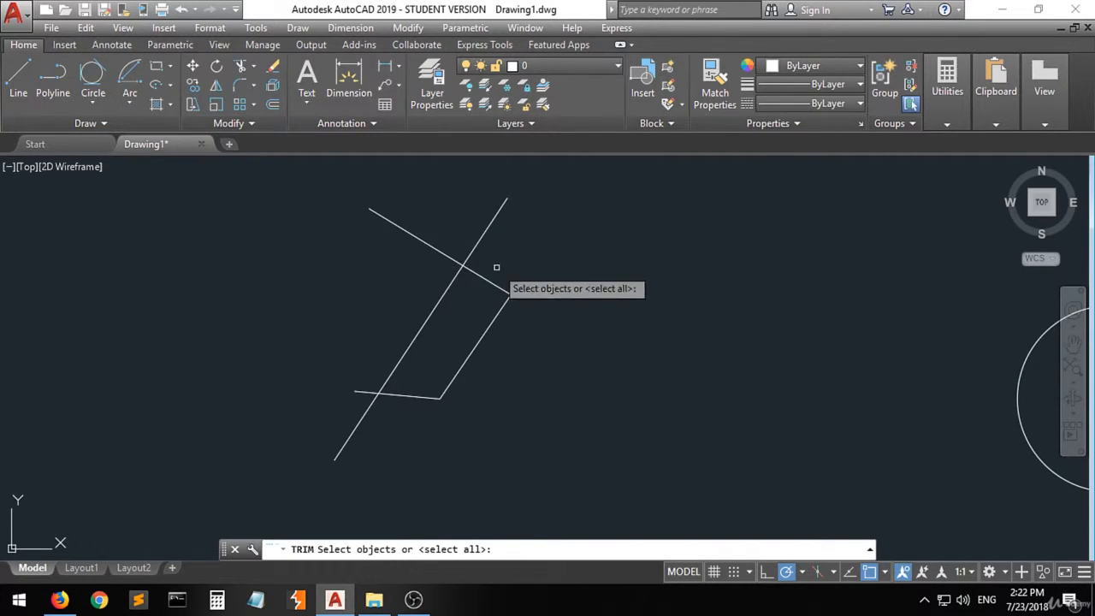
{"action": "left_click", "coordinate": [522, 179]}
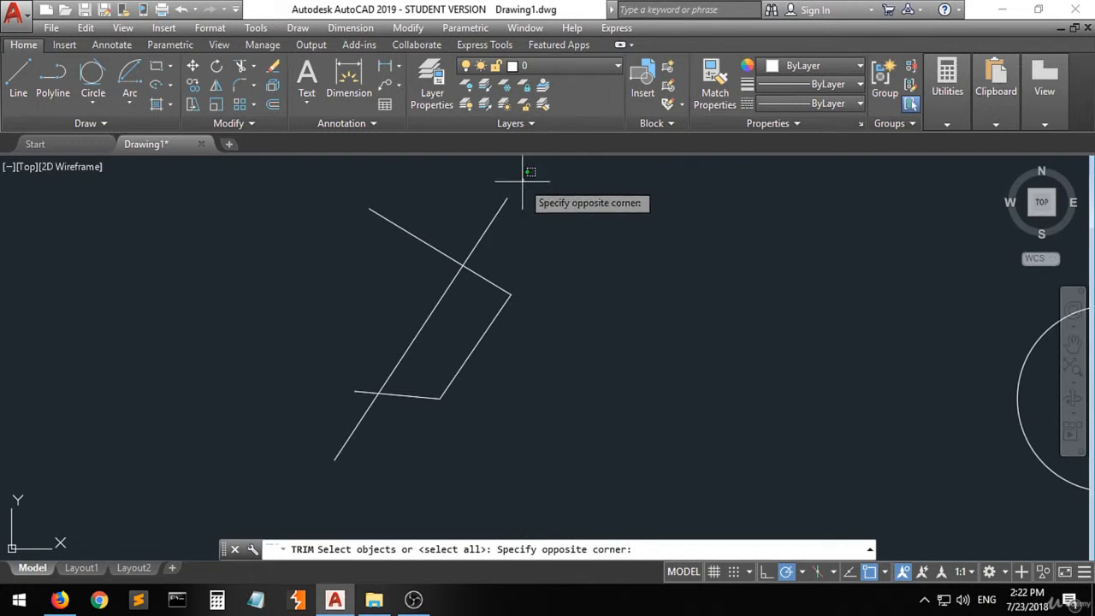
{"action": "left_click", "coordinate": [432, 274]}
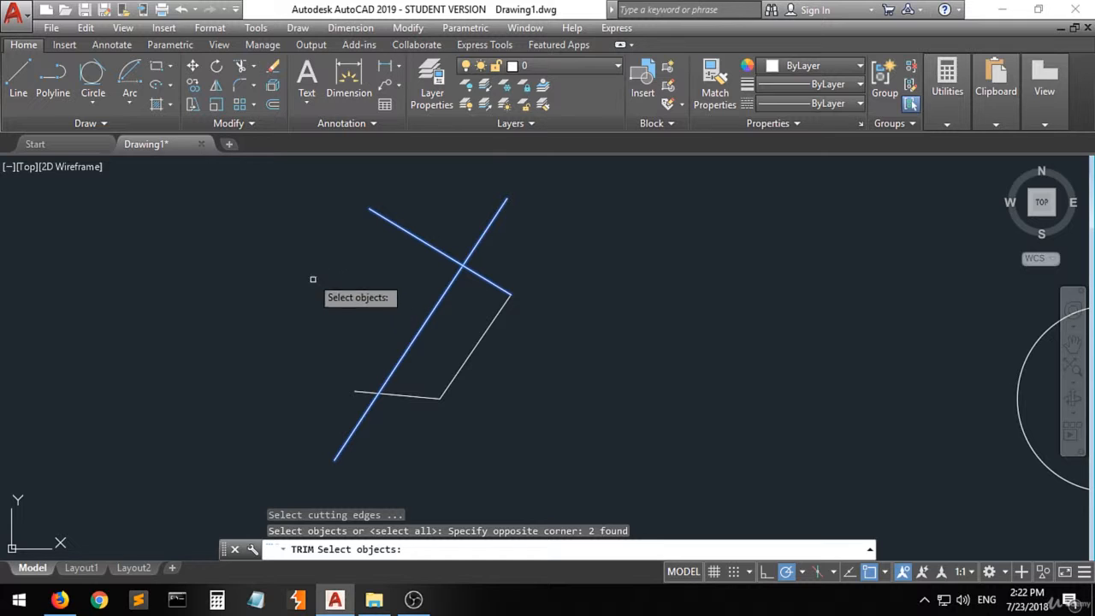
{"action": "key", "text": "Return"}
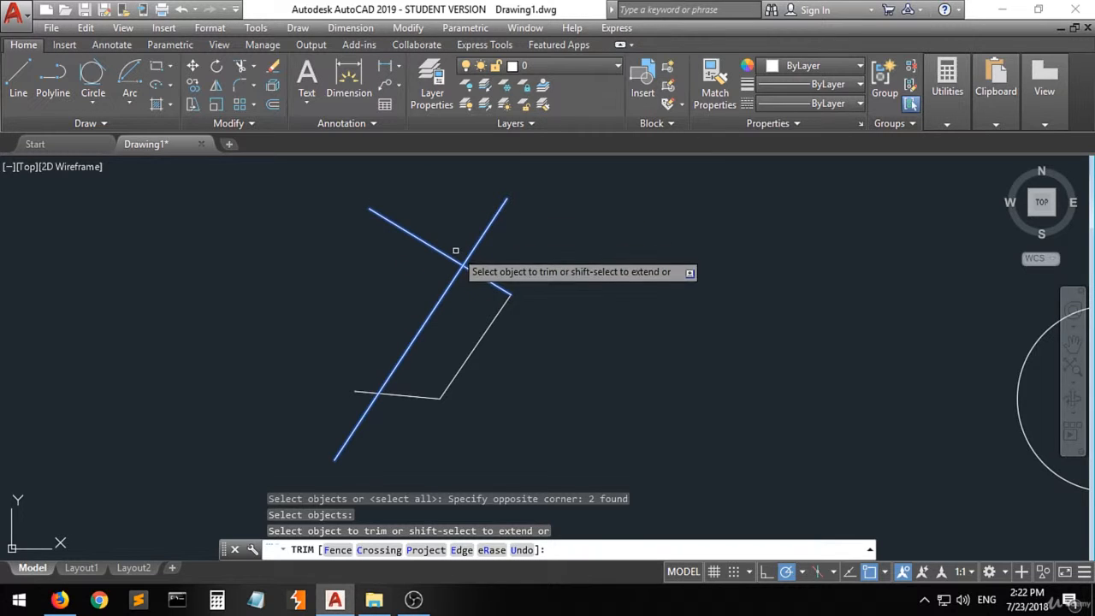
{"action": "left_click", "coordinate": [409, 231]}
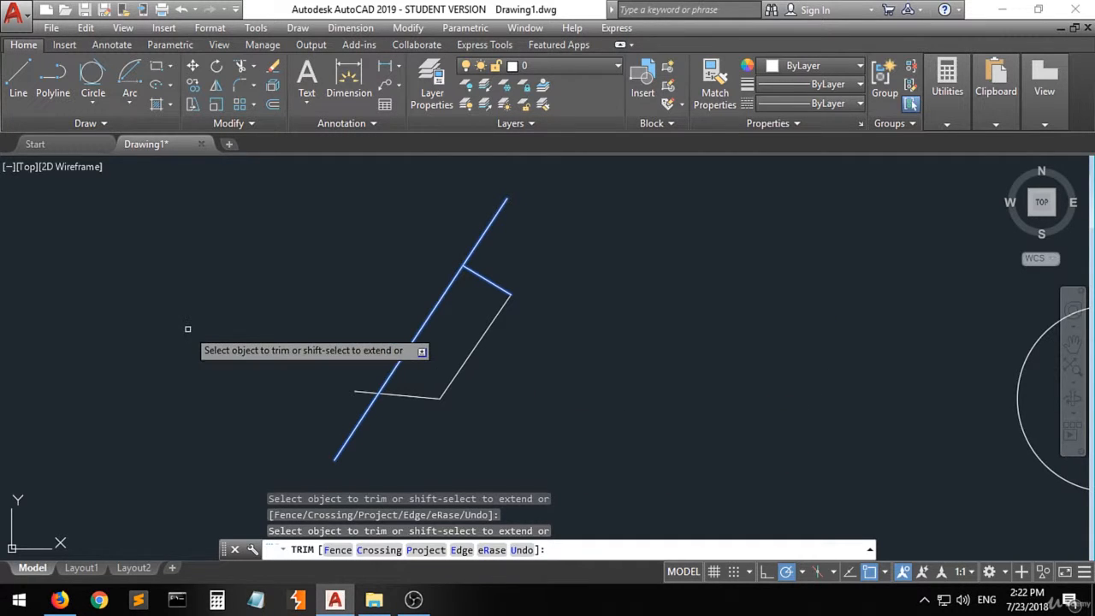
{"action": "key", "text": "Return"}
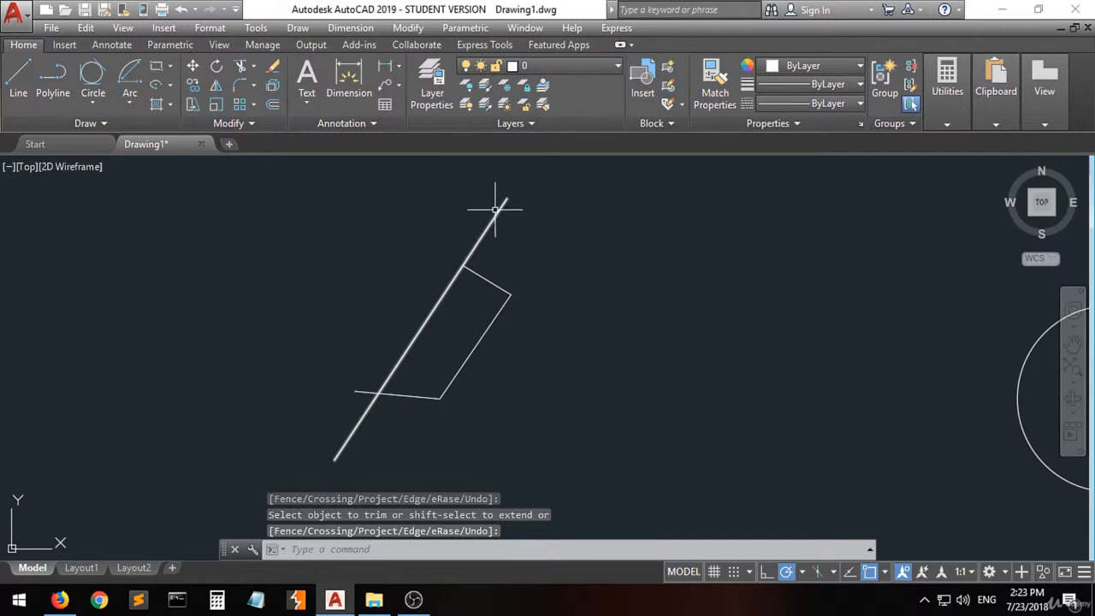
Trim the slanted line's upper overhang beyond the shape's short upper line.
{"action": "left_click", "coordinate": [241, 66]}
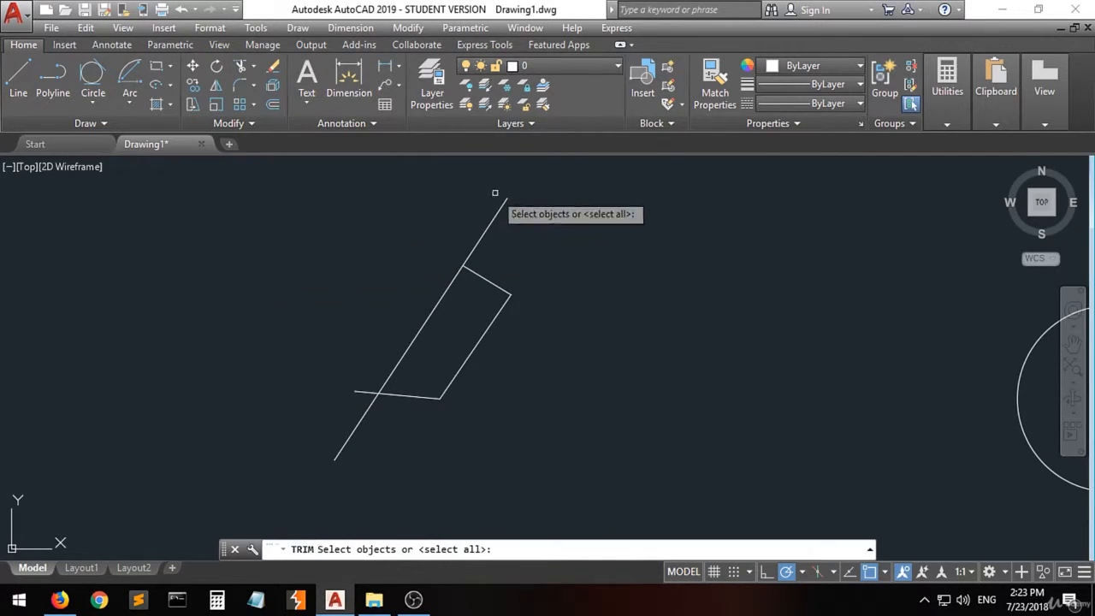
{"action": "left_click", "coordinate": [544, 183]}
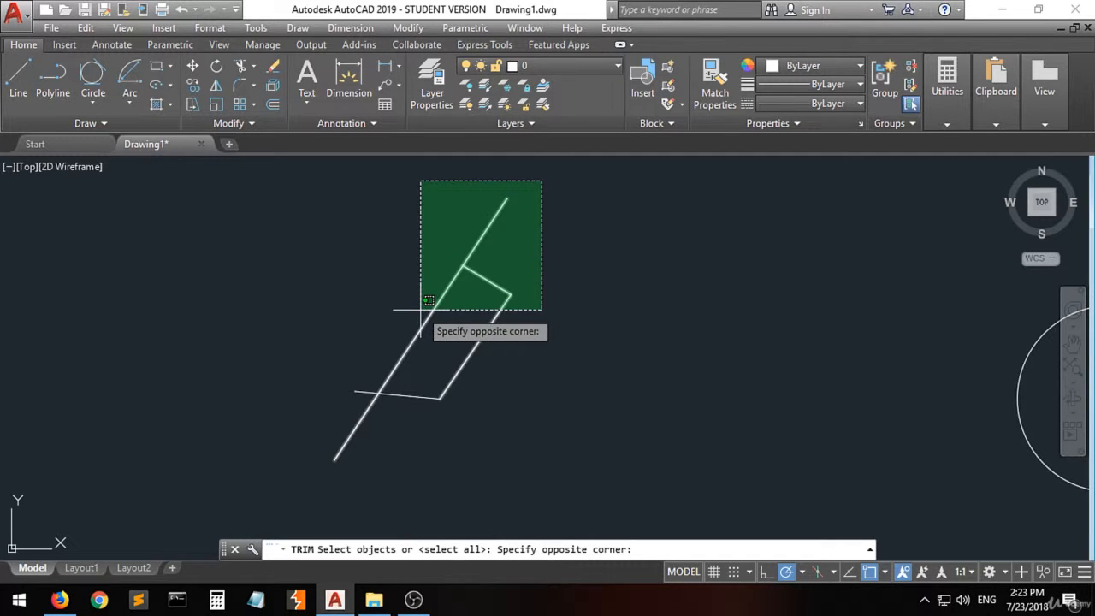
{"action": "left_click", "coordinate": [333, 382]}
{"action": "key", "text": "Return"}
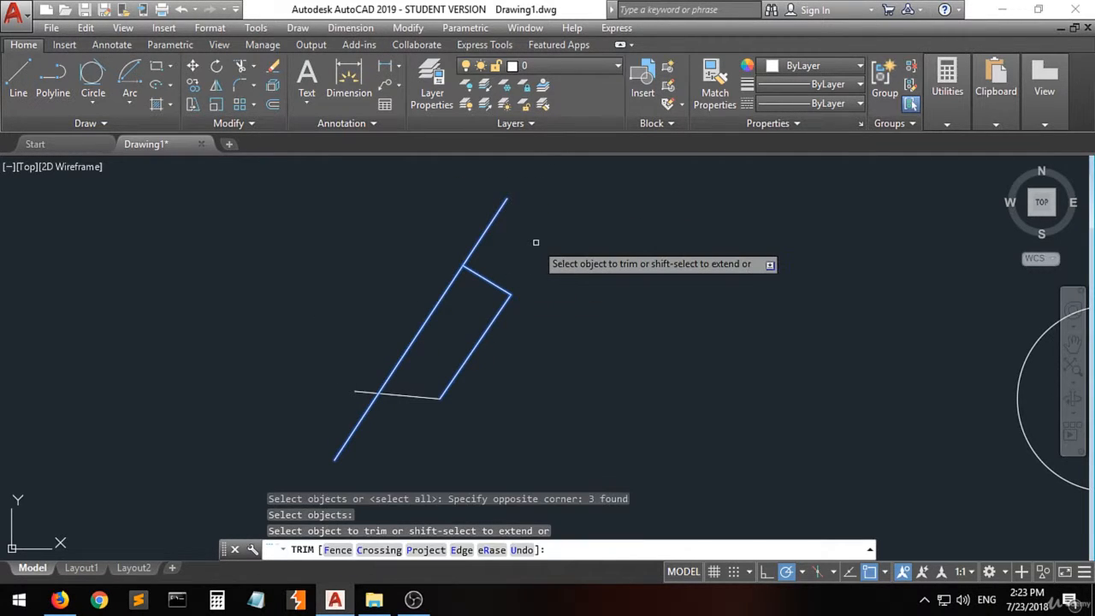
{"action": "left_click", "coordinate": [480, 242]}
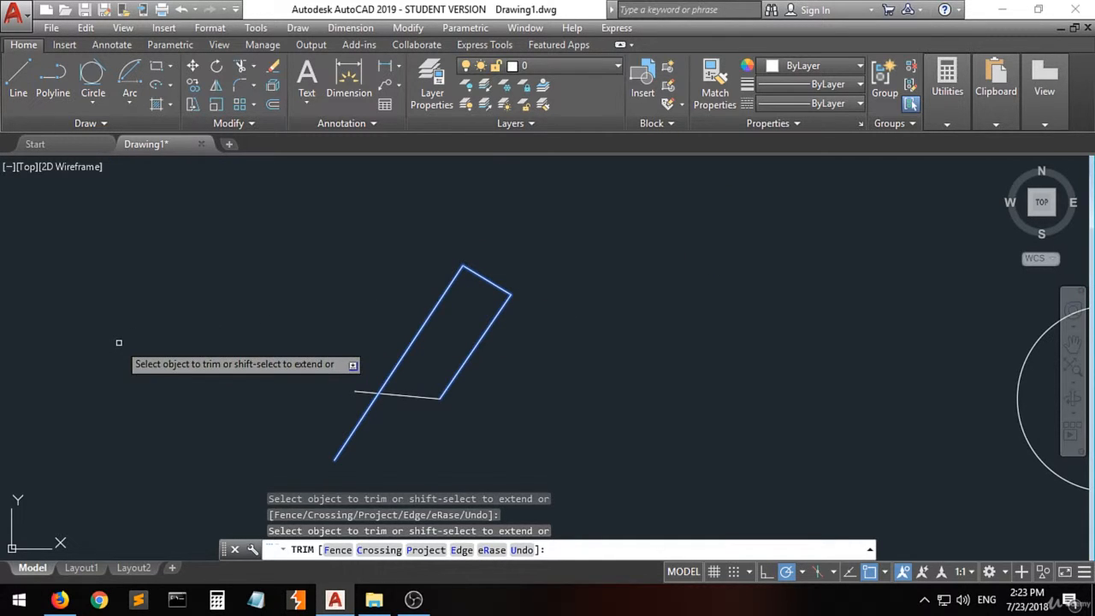
{"action": "key", "text": "Return"}
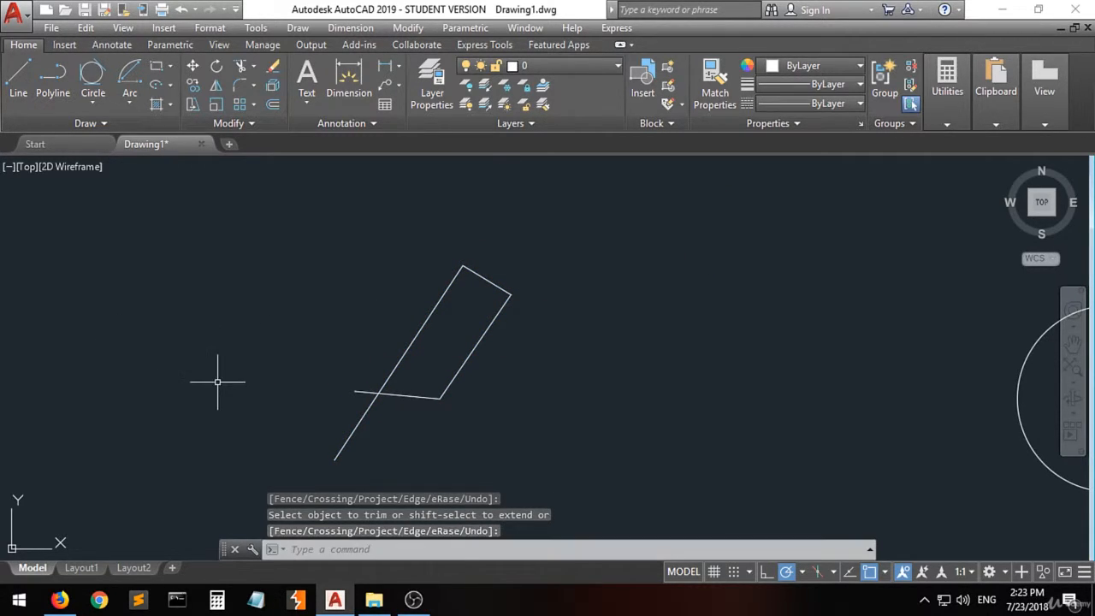
Trim both overhanging ends at the lower-left crossing of the slanted and bottom lines to close the quadrilateral.
{"action": "left_click", "coordinate": [241, 68]}
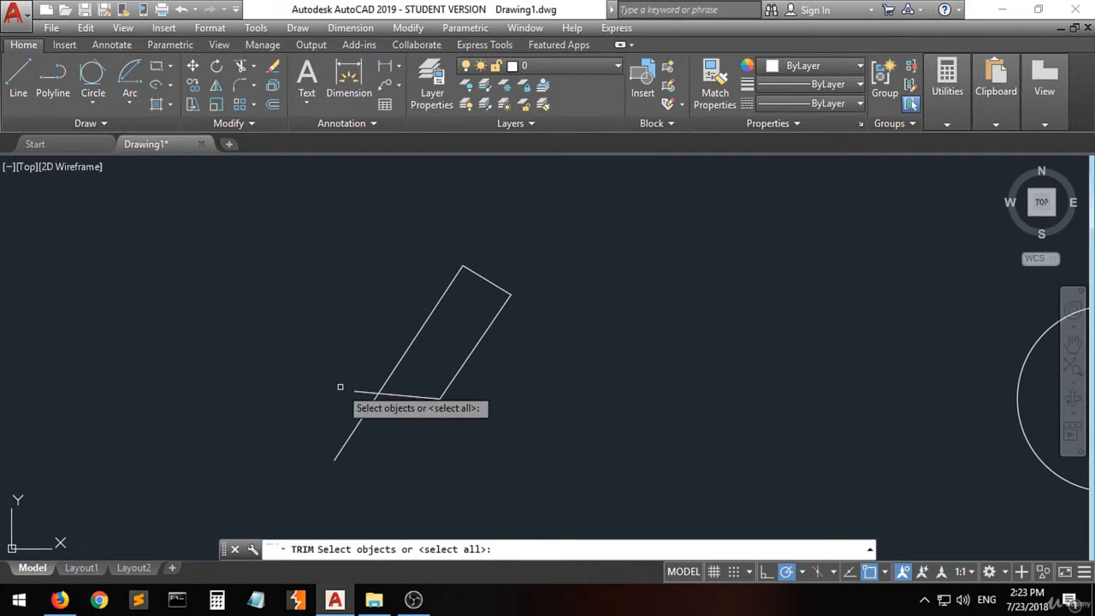
{"action": "left_click", "coordinate": [410, 307]}
{"action": "left_click", "coordinate": [295, 483]}
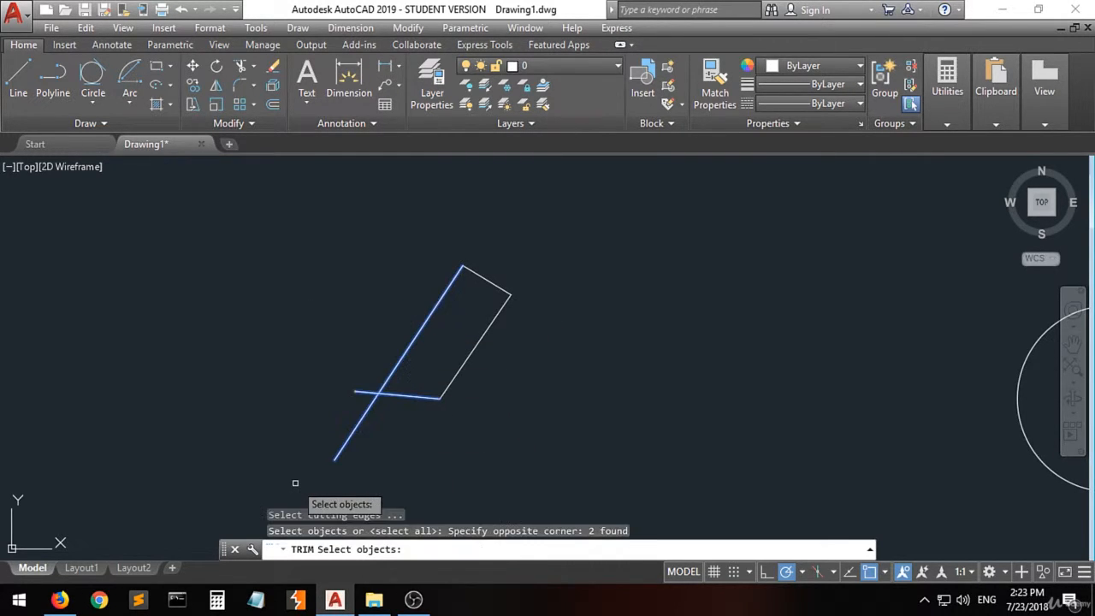
{"action": "key", "text": "Return"}
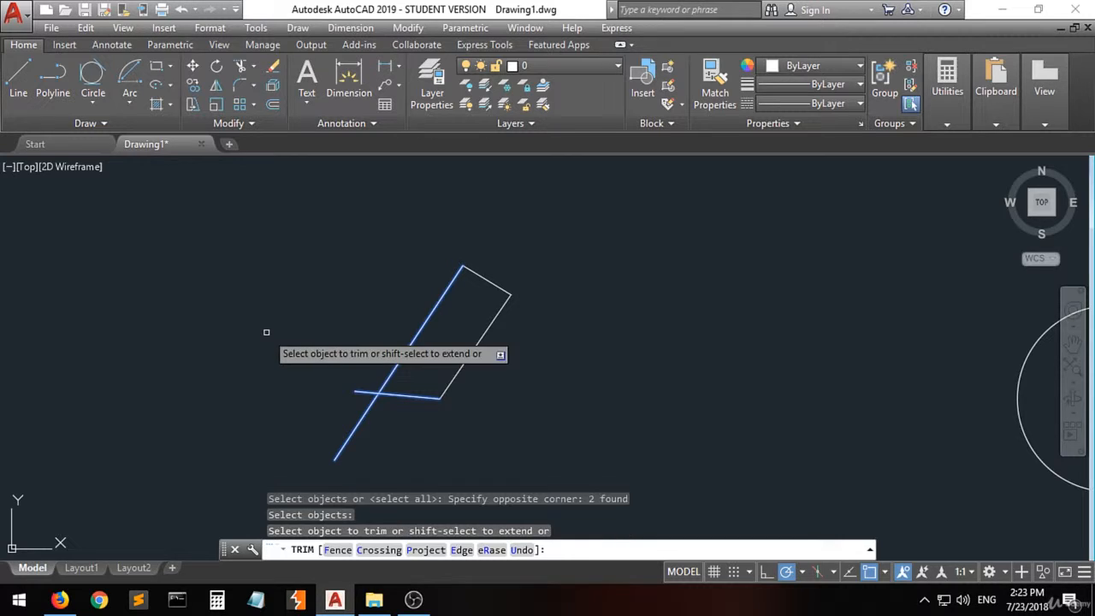
{"action": "left_click", "coordinate": [362, 391]}
{"action": "left_click", "coordinate": [362, 391]}
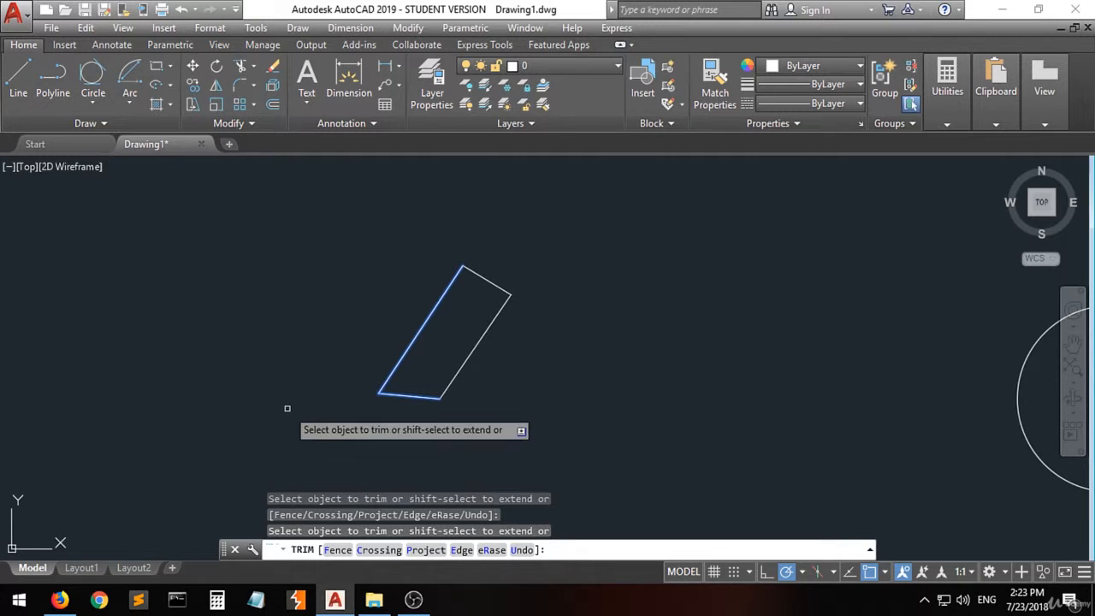
{"action": "key", "text": "Return"}
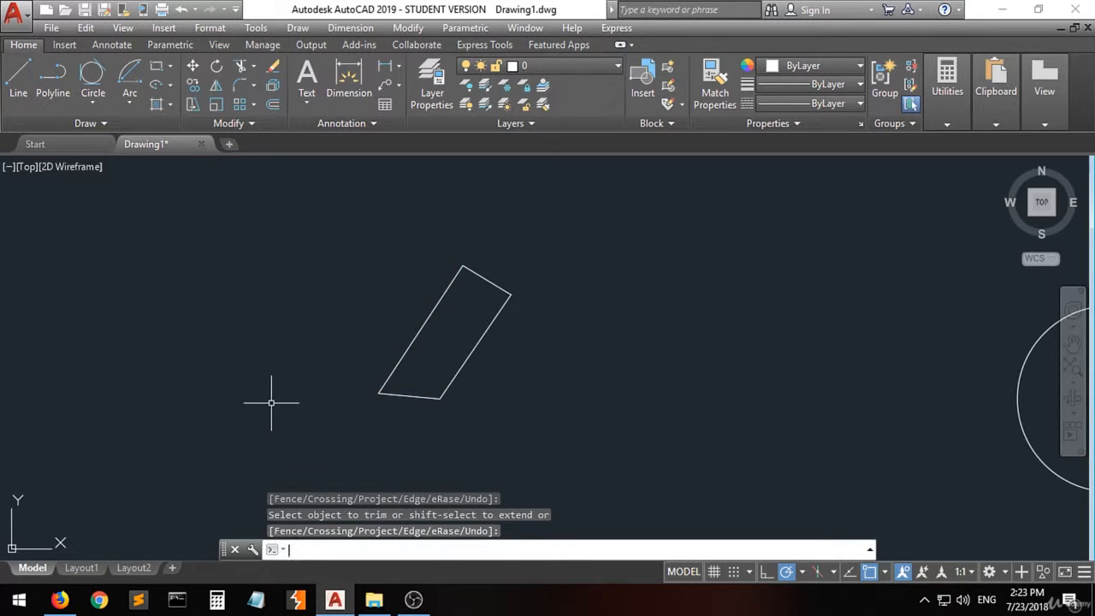
Draw a single gently rising line between the quadrilateral and the circle.
{"action": "left_click", "coordinate": [19, 79]}
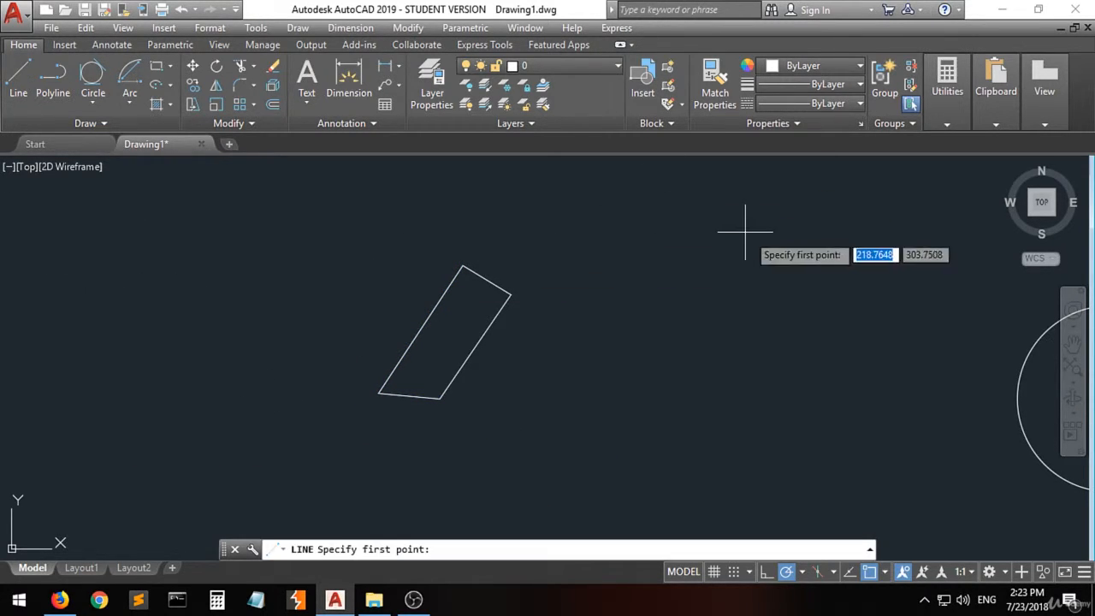
{"action": "left_click", "coordinate": [798, 274]}
{"action": "left_click", "coordinate": [592, 315]}
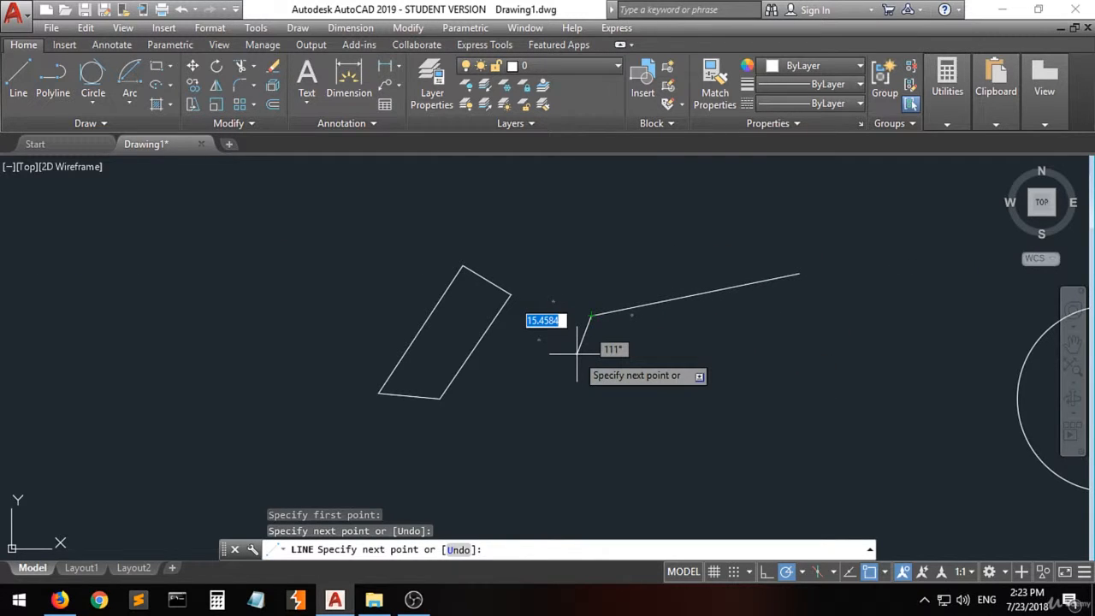
{"action": "key", "text": "Return"}
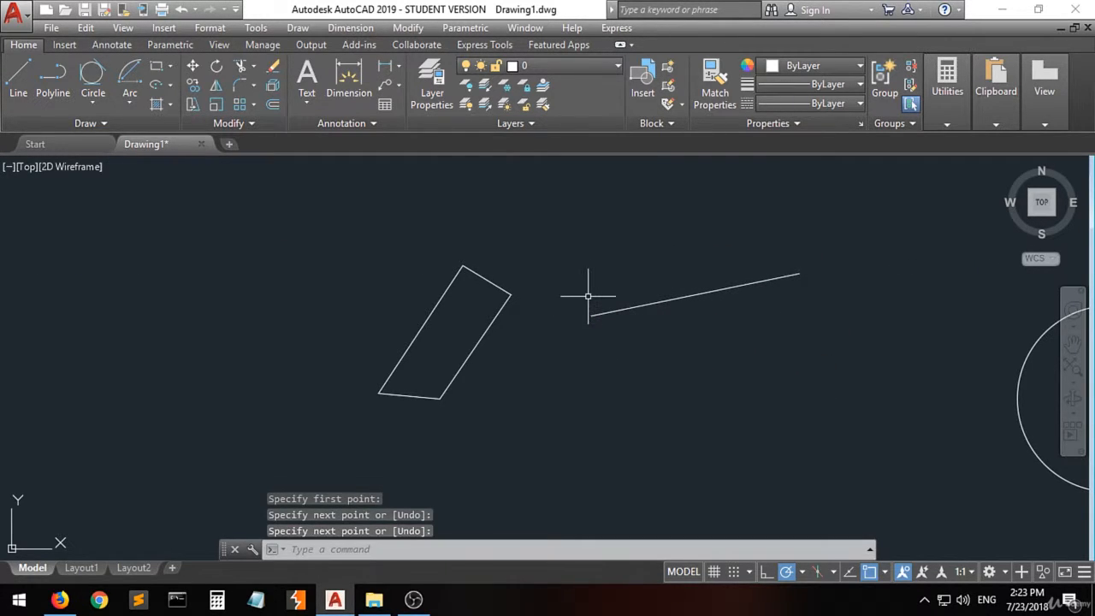
Draw two steep, roughly parallel lines crossing the gently rising line near its left and right ends.
{"action": "key", "text": "Return"}
{"action": "left_click", "coordinate": [608, 263]}
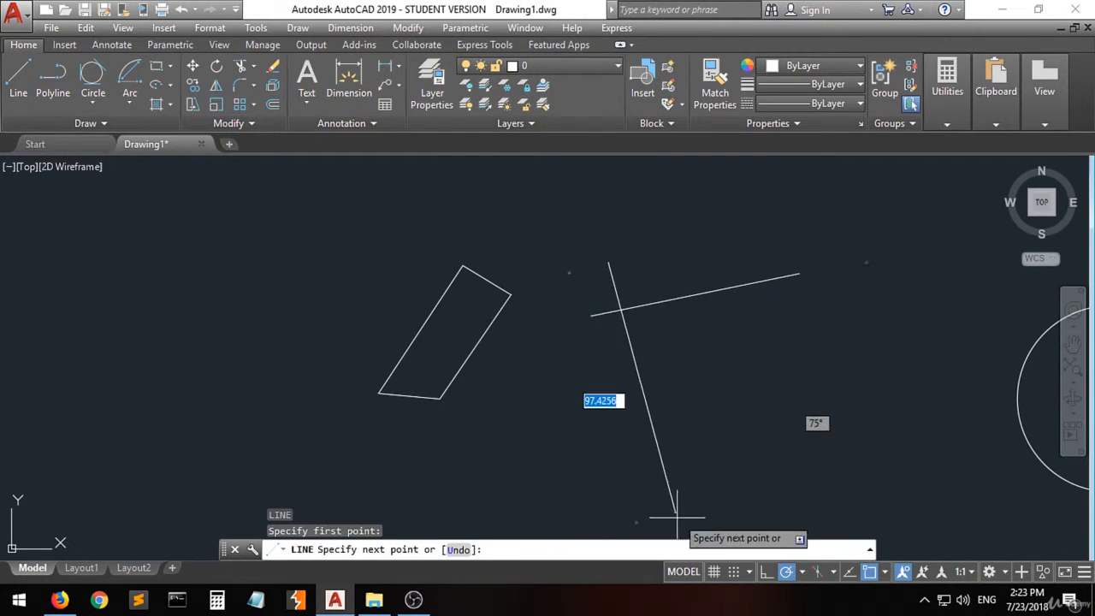
{"action": "left_click", "coordinate": [684, 469]}
{"action": "key", "text": "Return"}
{"action": "key", "text": "Return"}
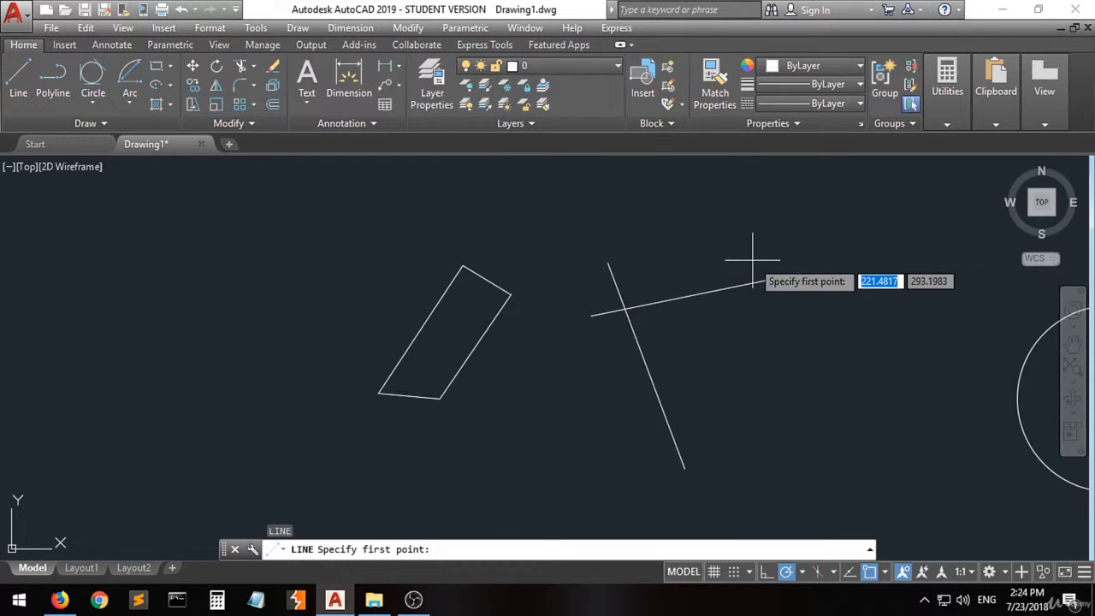
{"action": "left_click", "coordinate": [729, 235]}
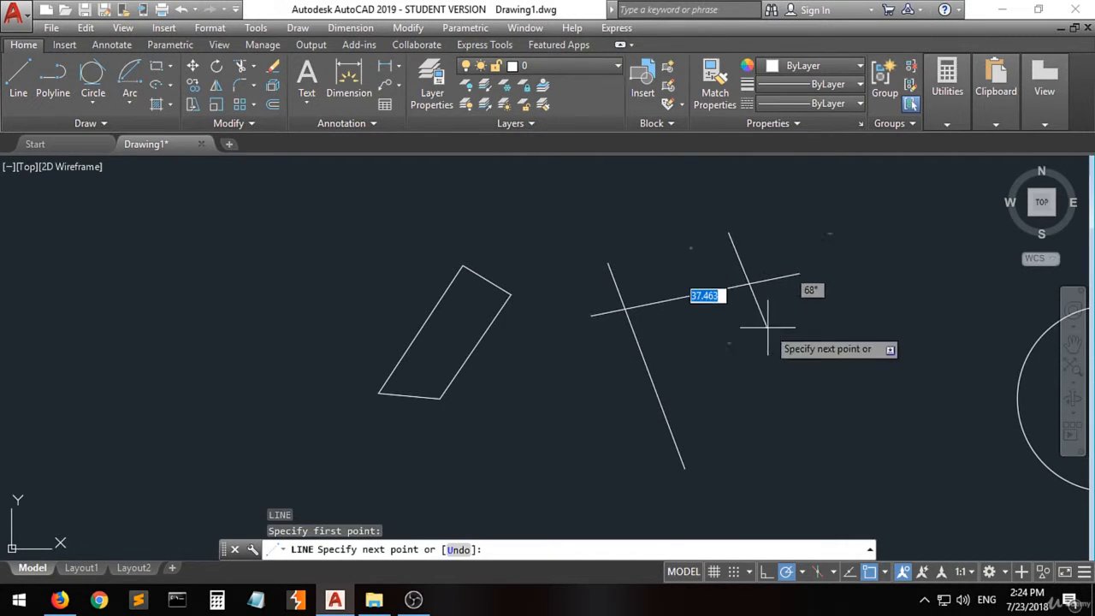
{"action": "left_click", "coordinate": [788, 392]}
{"action": "key", "text": "Return"}
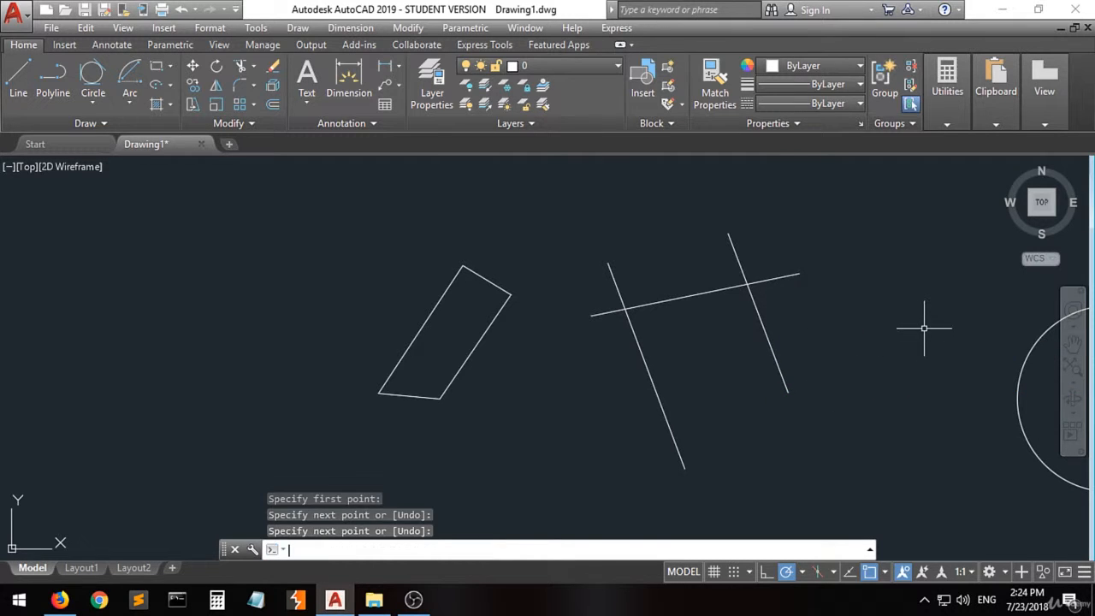
Draw a slanted line below the gently rising one, crossing both steep lines near their lower ends.
{"action": "key", "text": "Return"}
{"action": "left_click", "coordinate": [804, 350]}
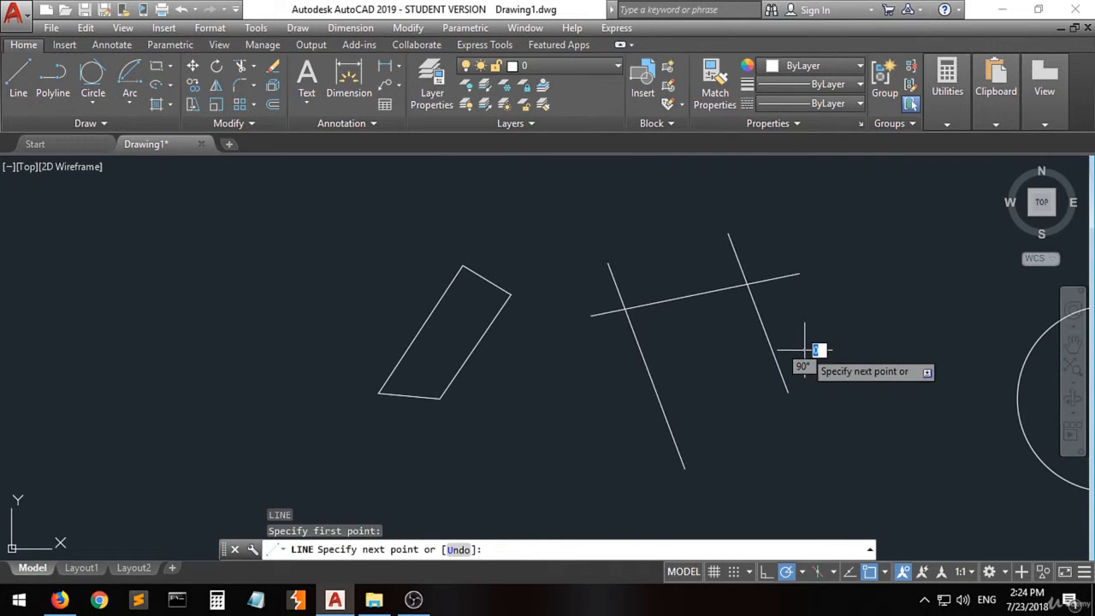
{"action": "left_click", "coordinate": [578, 459]}
{"action": "key", "text": "Return"}
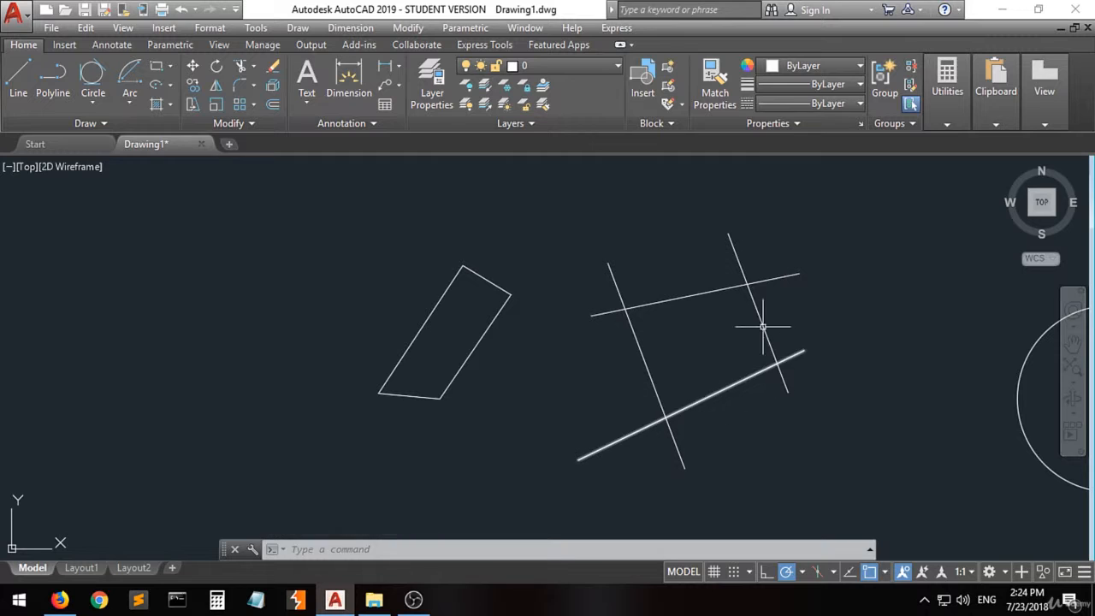
Trim the overhanging ends at the two upper crossings, using all four crossing lines as cutting edges.
{"action": "left_click", "coordinate": [241, 70]}
{"action": "left_click", "coordinate": [862, 202]}
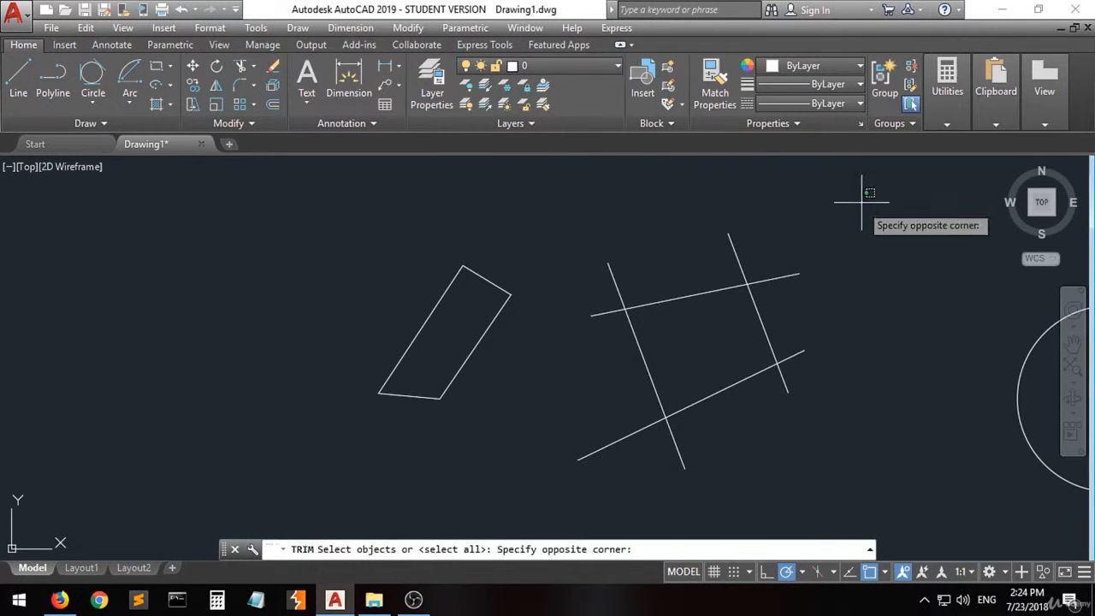
{"action": "left_click", "coordinate": [548, 522]}
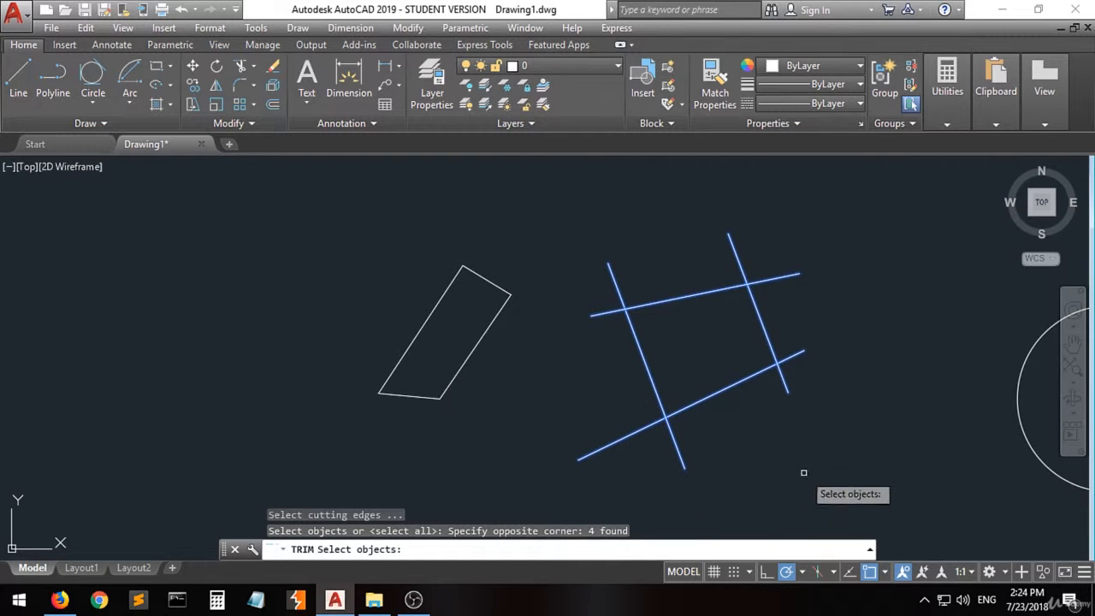
{"action": "key", "text": "Return"}
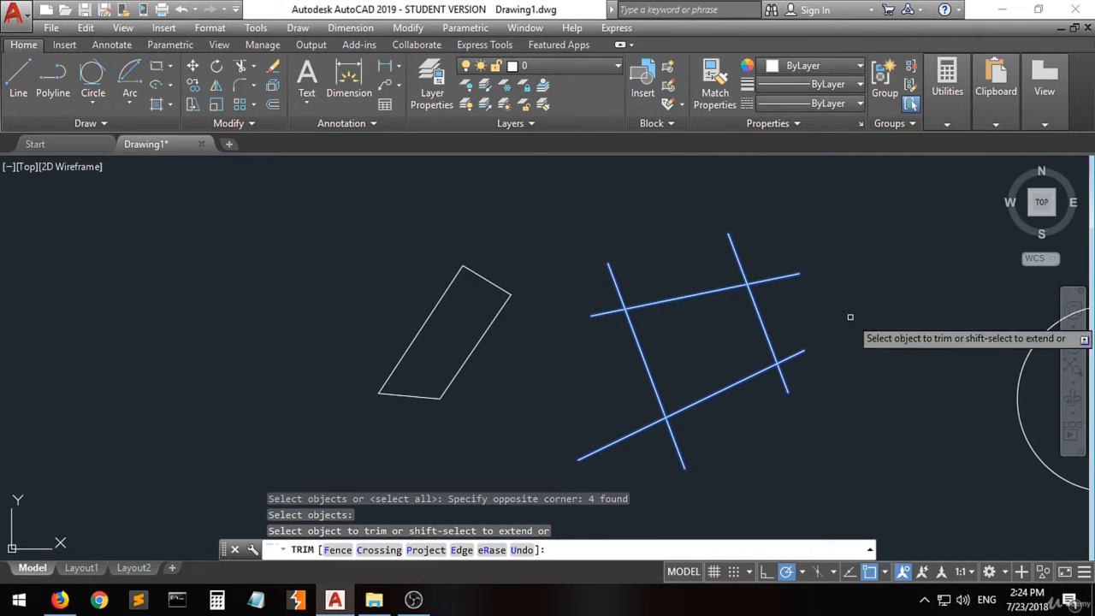
{"action": "left_click", "coordinate": [790, 276]}
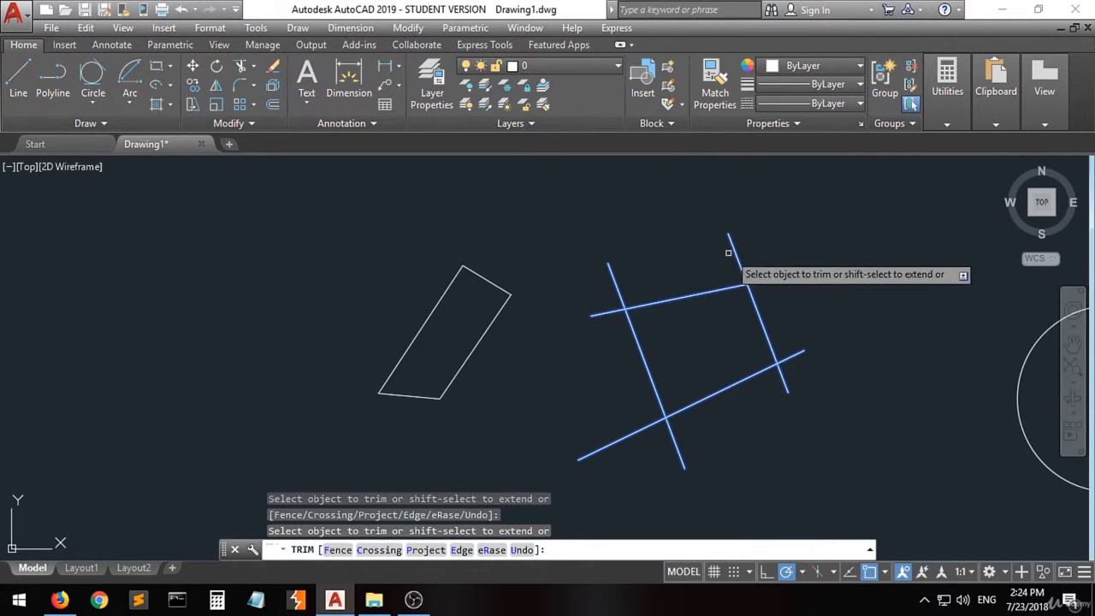
{"action": "left_click", "coordinate": [728, 246]}
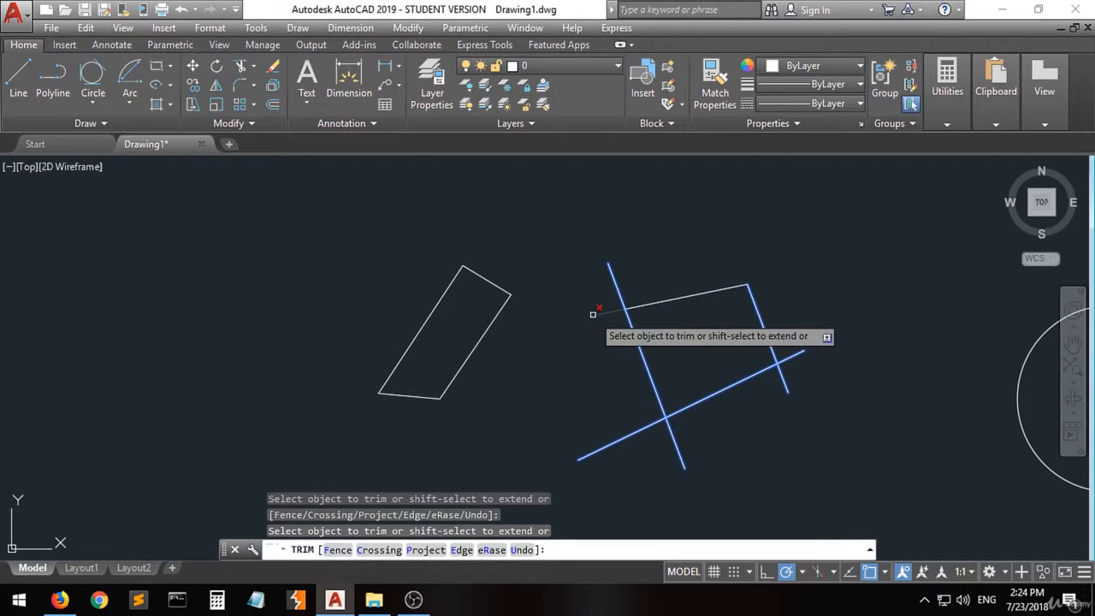
{"action": "left_click", "coordinate": [609, 245]}
{"action": "left_click", "coordinate": [580, 328]}
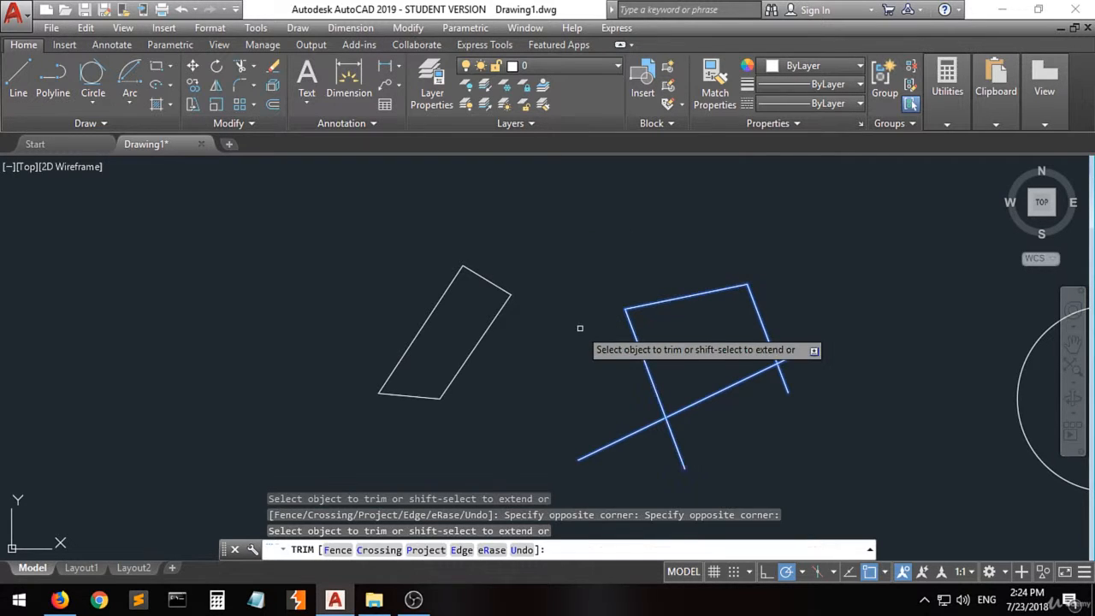
Trim the overhanging ends at the lower-right and lower-left crossings to close the second quadrilateral.
{"action": "left_click", "coordinate": [828, 330]}
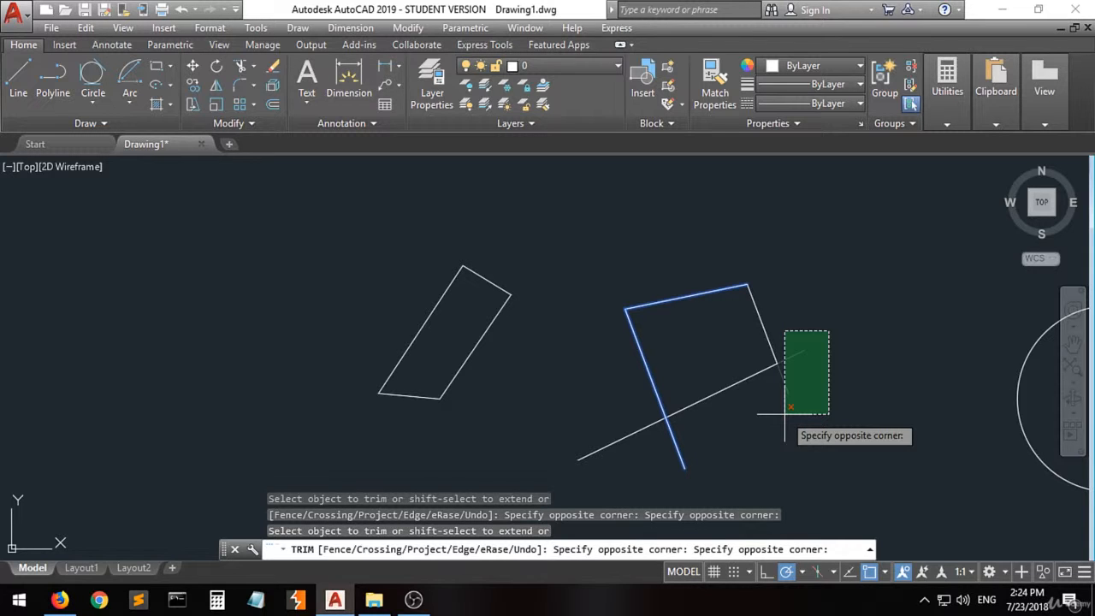
{"action": "left_click", "coordinate": [784, 414]}
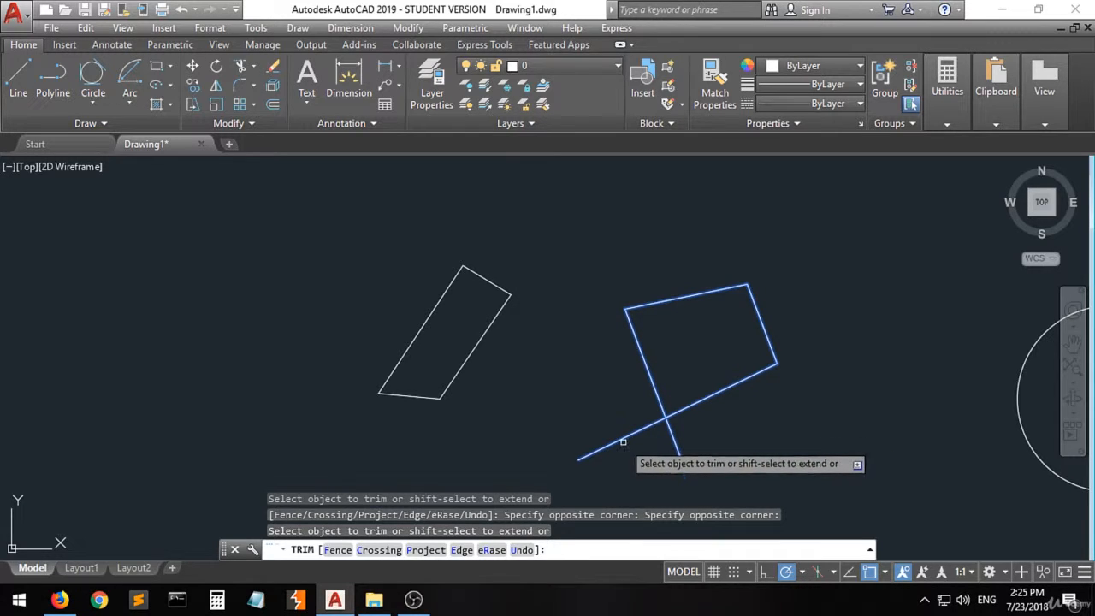
{"action": "left_click", "coordinate": [706, 439]}
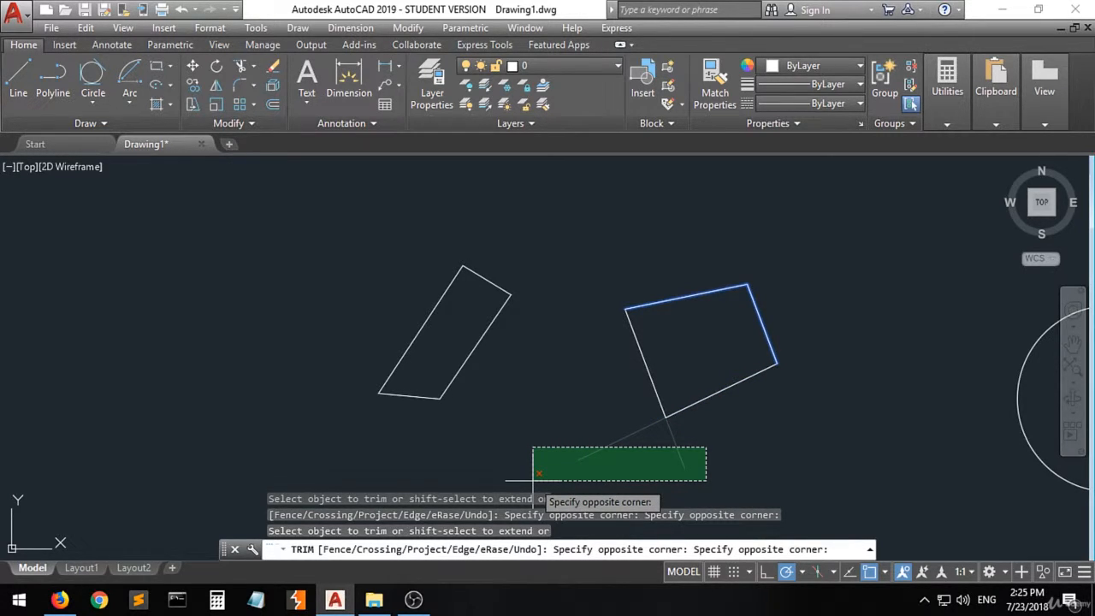
{"action": "left_click", "coordinate": [533, 481]}
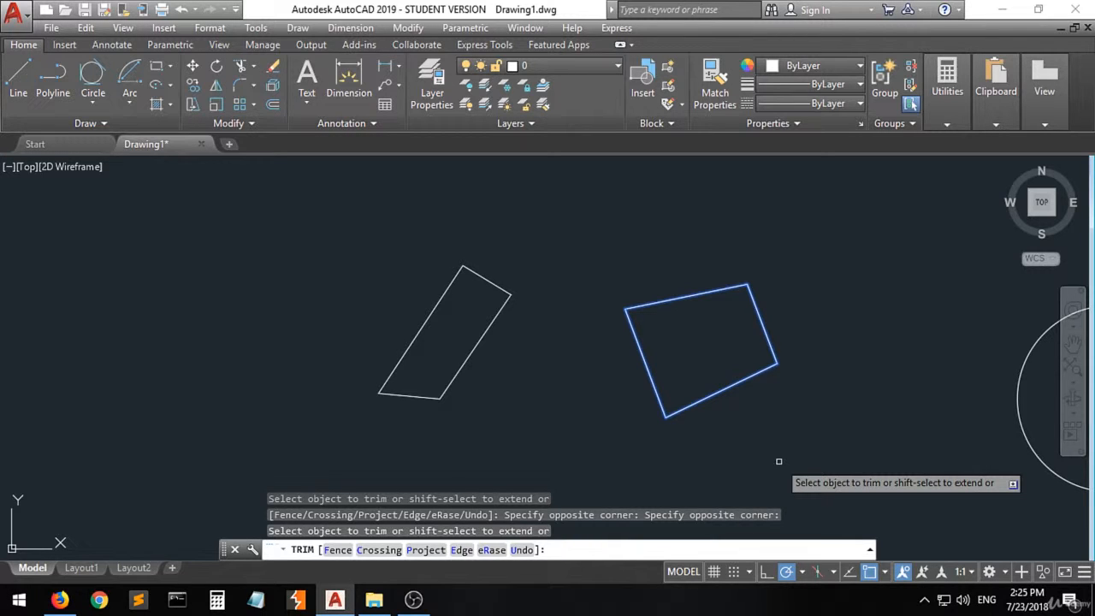
{"action": "key", "text": "Return"}
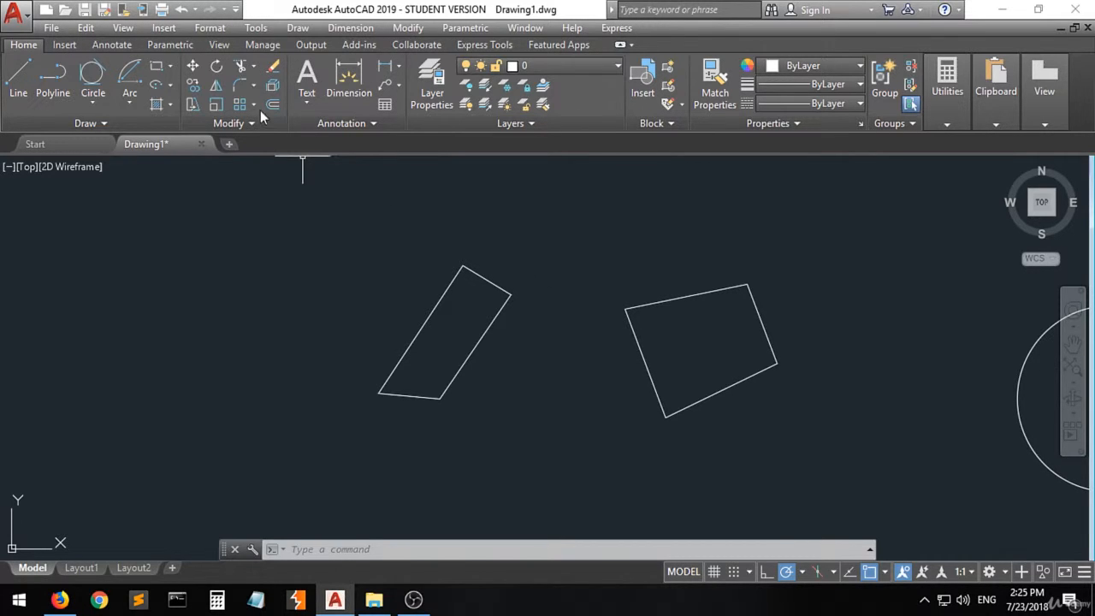
Copy the left quadrilateral's short upper side, using its right endpoint as base point, to eight spots around the shape.
{"action": "left_click", "coordinate": [194, 86]}
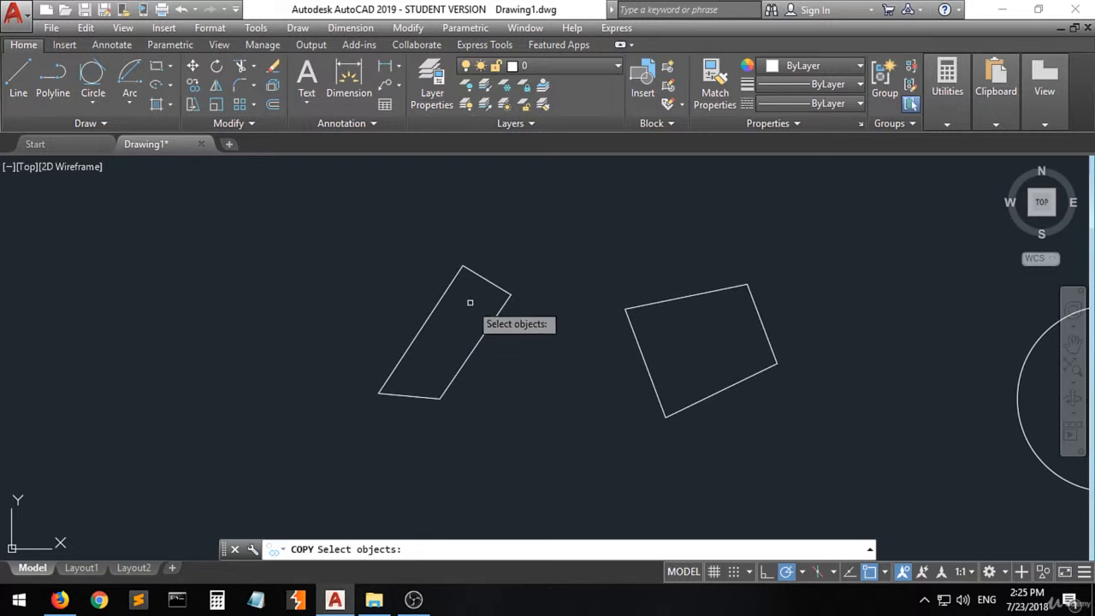
{"action": "left_click", "coordinate": [482, 278]}
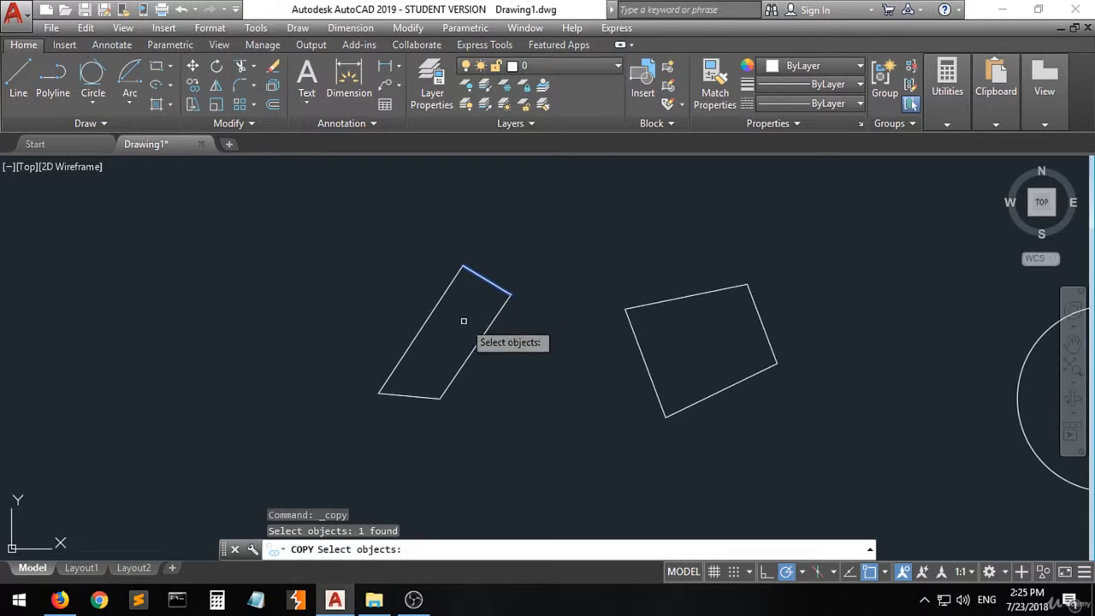
{"action": "key", "text": "Return"}
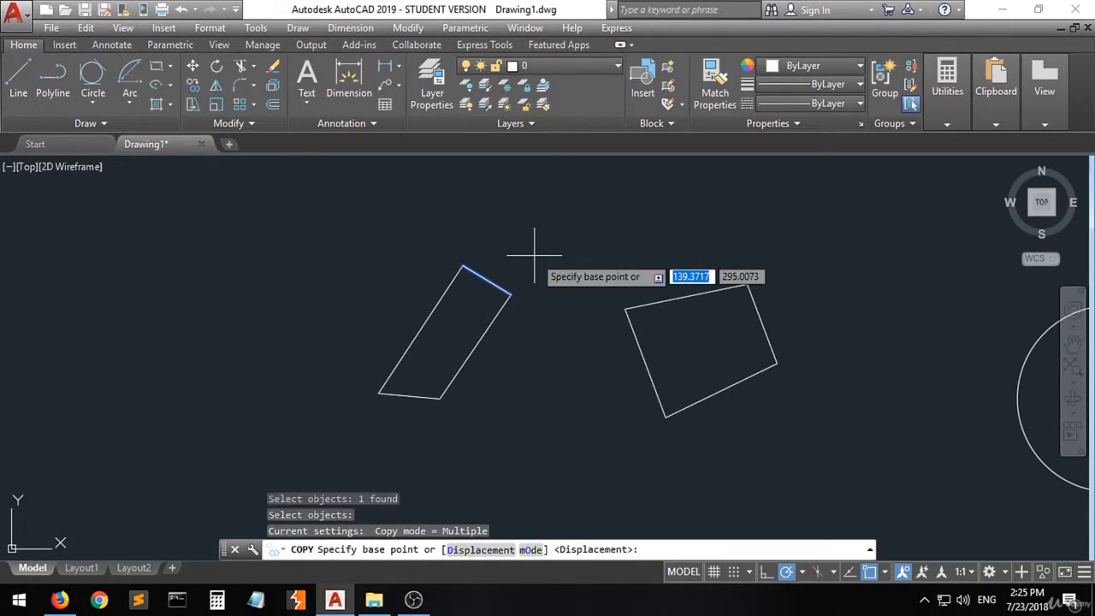
{"action": "left_click", "coordinate": [510, 293]}
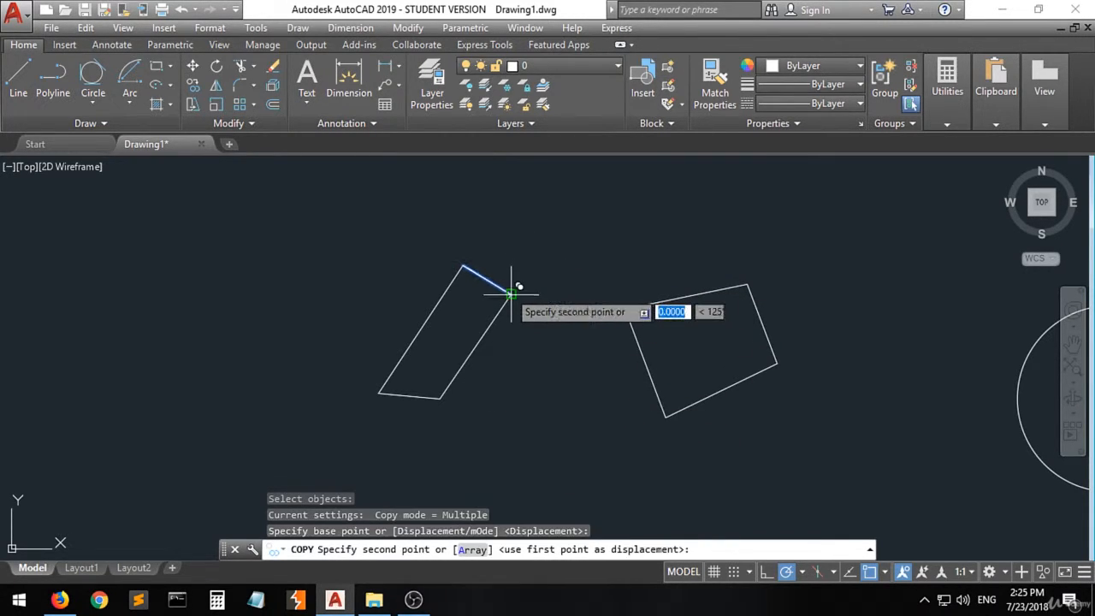
{"action": "left_click", "coordinate": [565, 254]}
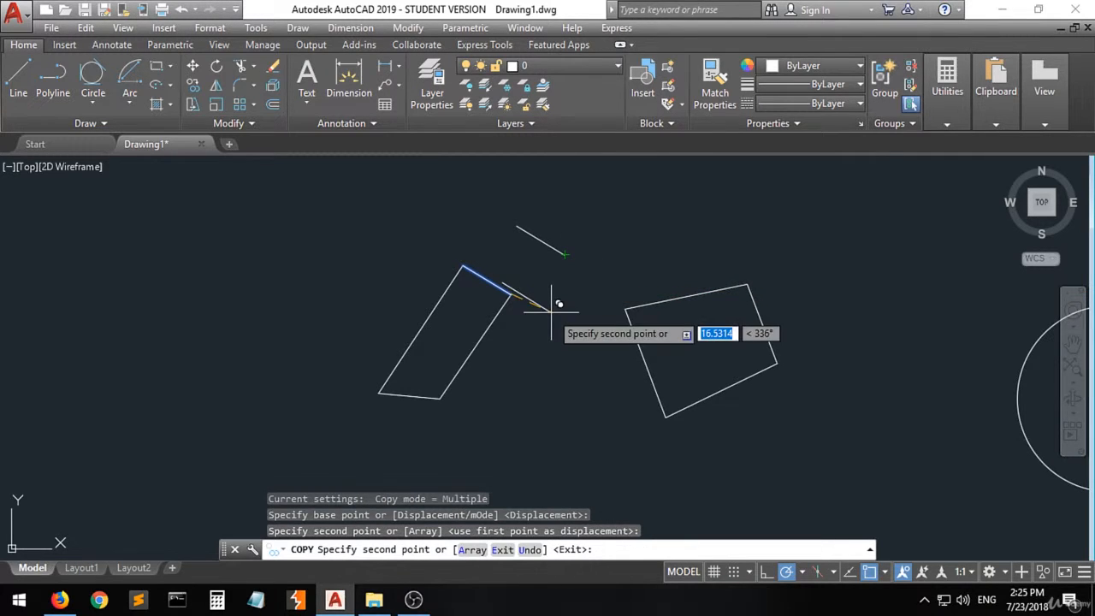
{"action": "left_click", "coordinate": [479, 226]}
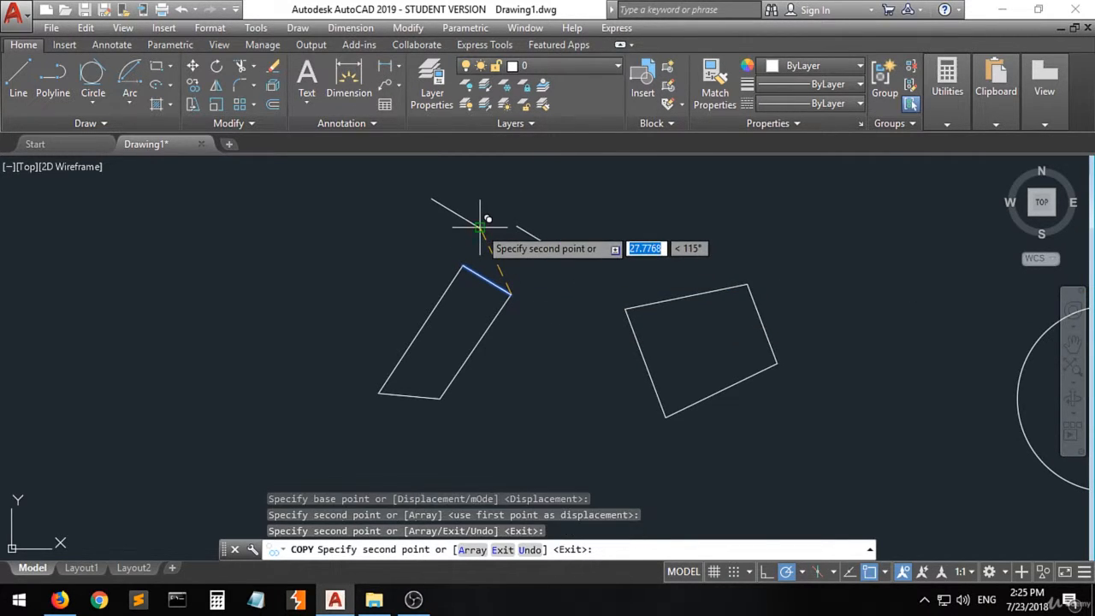
{"action": "left_click", "coordinate": [633, 245]}
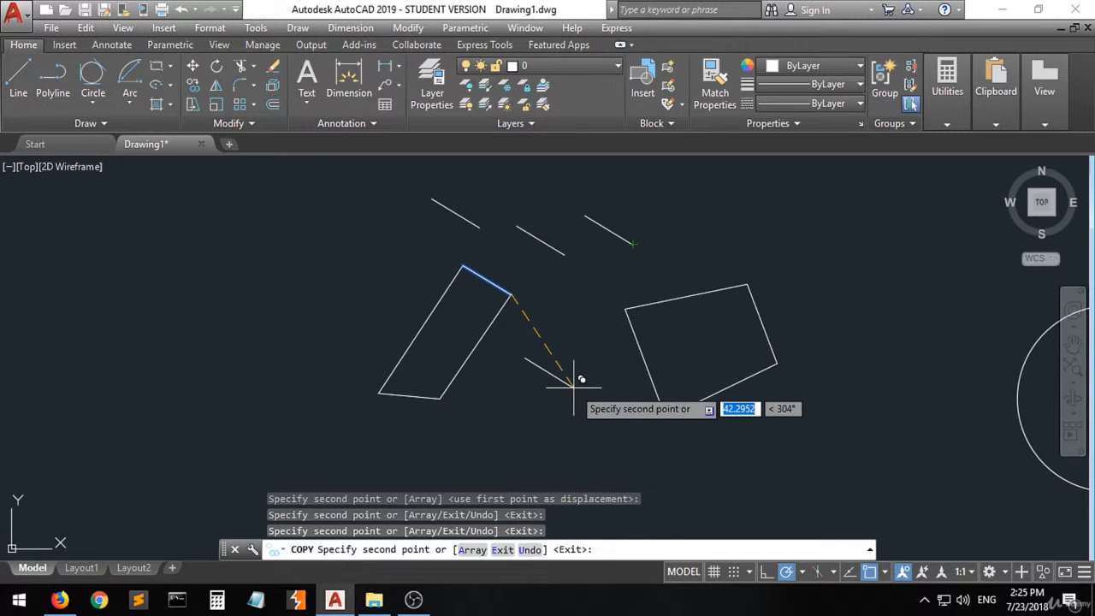
{"action": "left_click", "coordinate": [573, 386]}
{"action": "left_click", "coordinate": [350, 303]}
{"action": "left_click", "coordinate": [210, 329]}
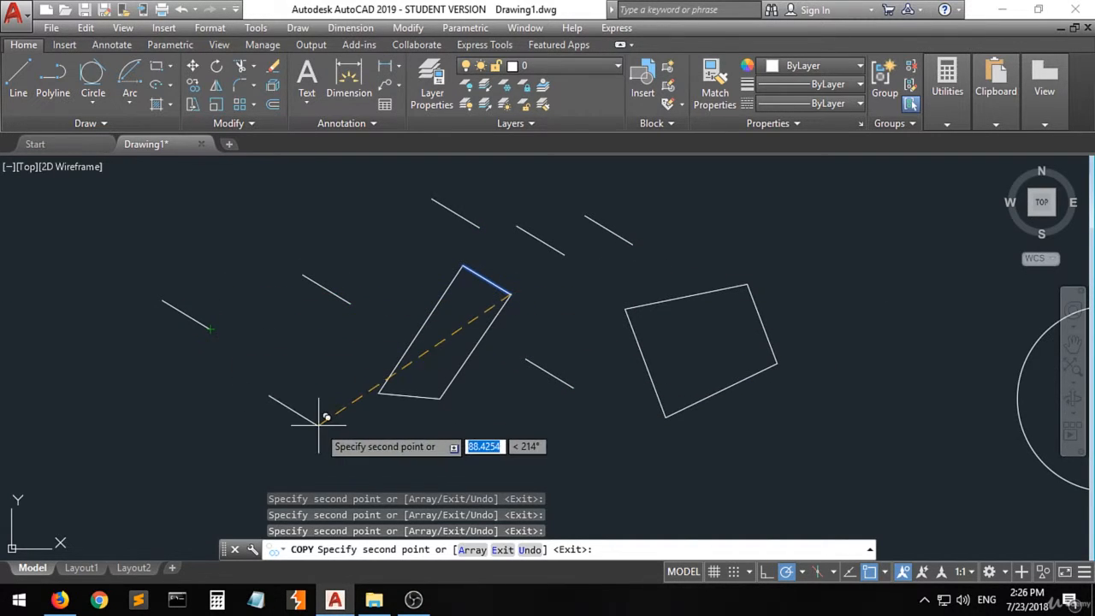
{"action": "left_click", "coordinate": [319, 424]}
{"action": "left_click", "coordinate": [511, 456]}
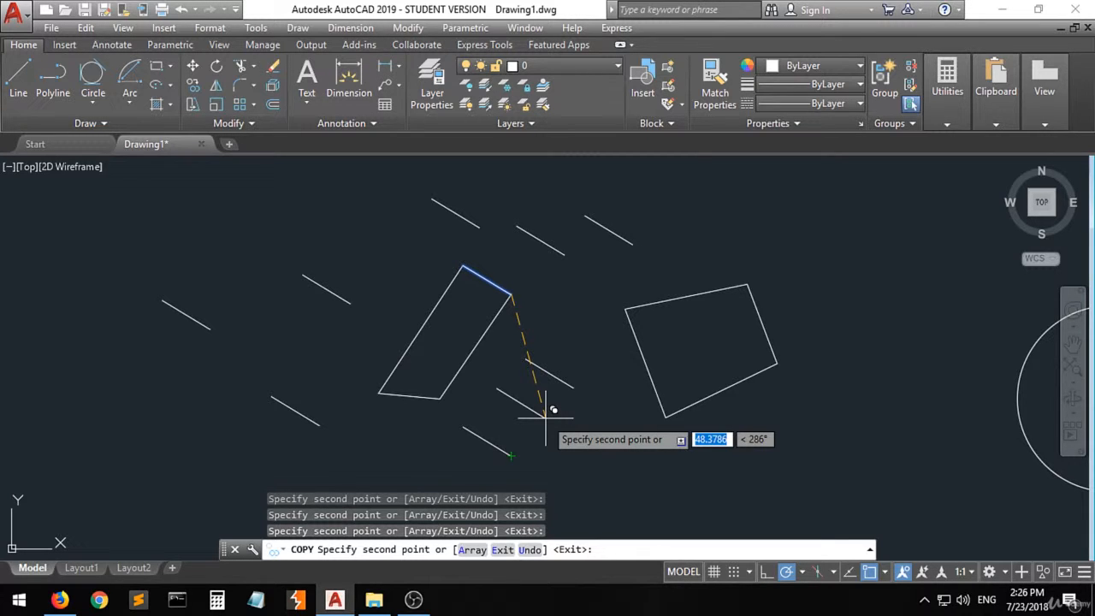
{"action": "key", "text": "Return"}
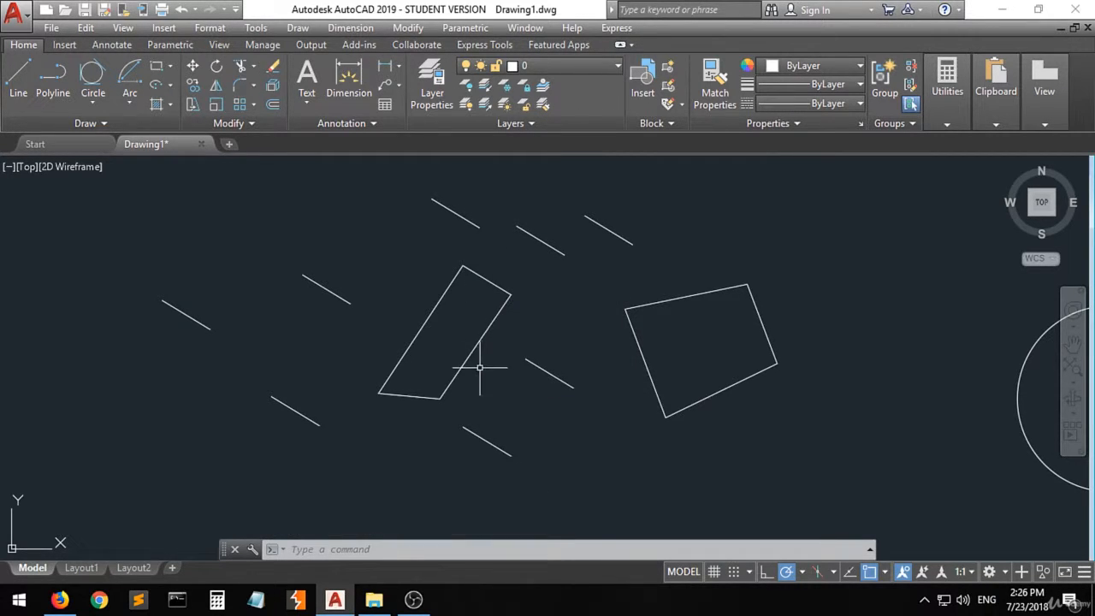
Copy the whole left quadrilateral by its lower-left corner to six places: two on its left and four on its right.
{"action": "left_click", "coordinate": [192, 87]}
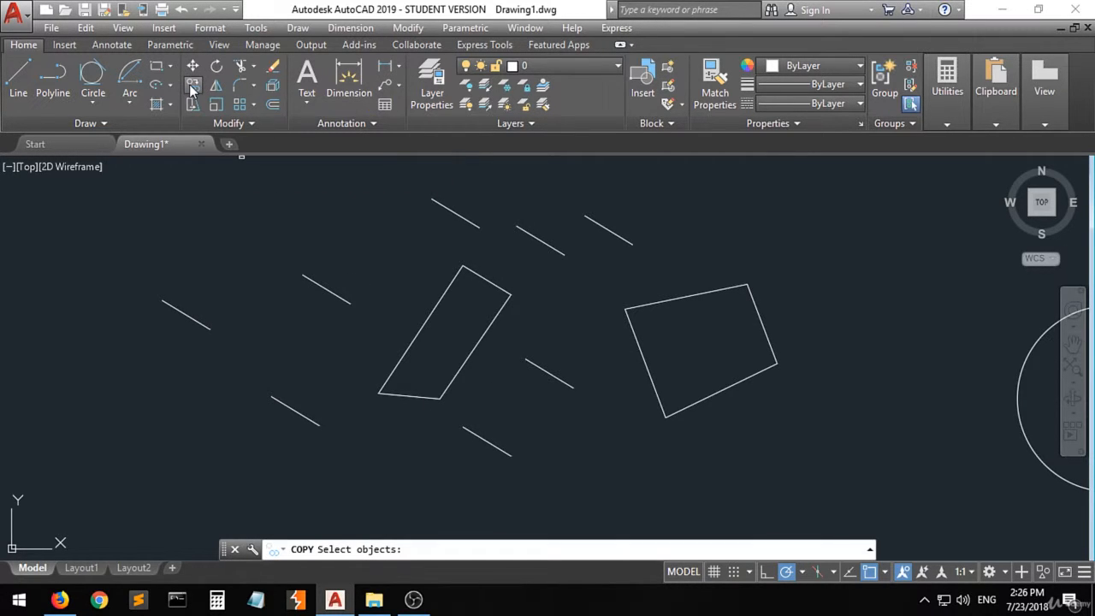
{"action": "left_click", "coordinate": [509, 254]}
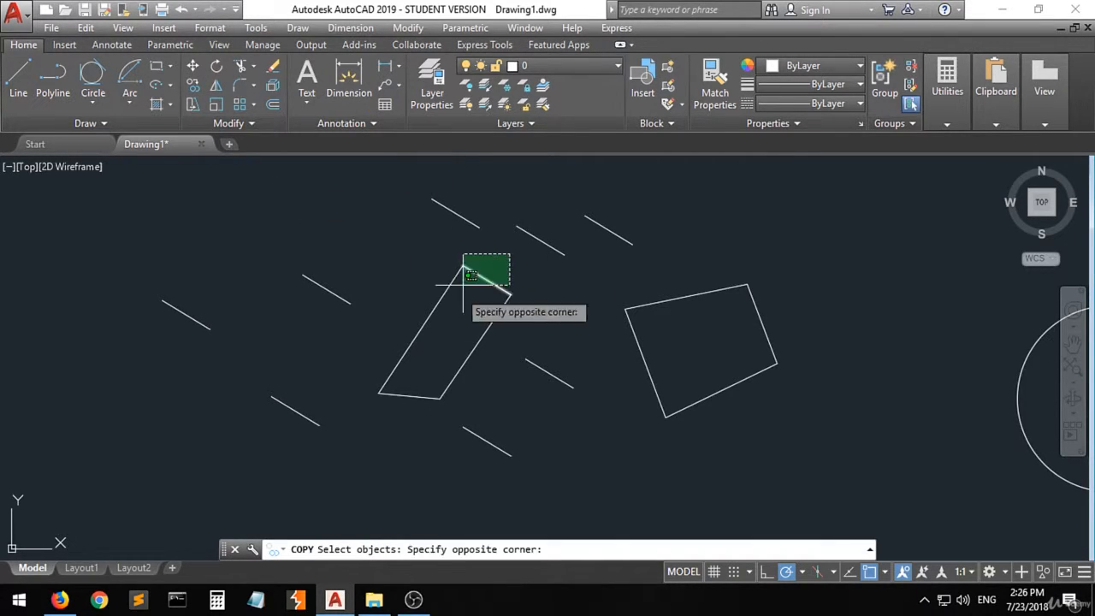
{"action": "left_click", "coordinate": [392, 407]}
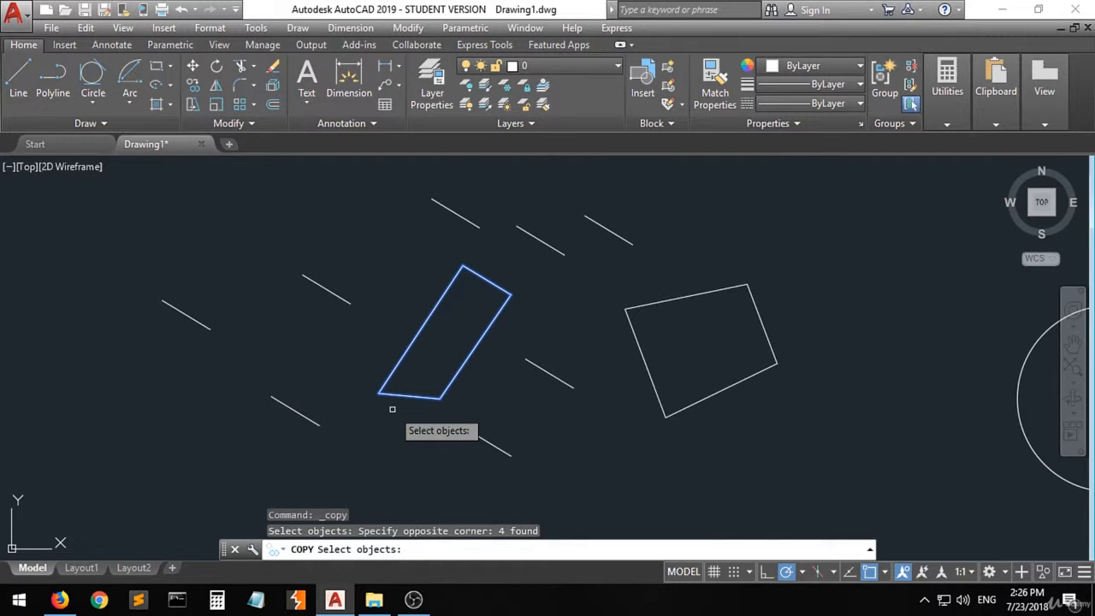
{"action": "key", "text": "Return"}
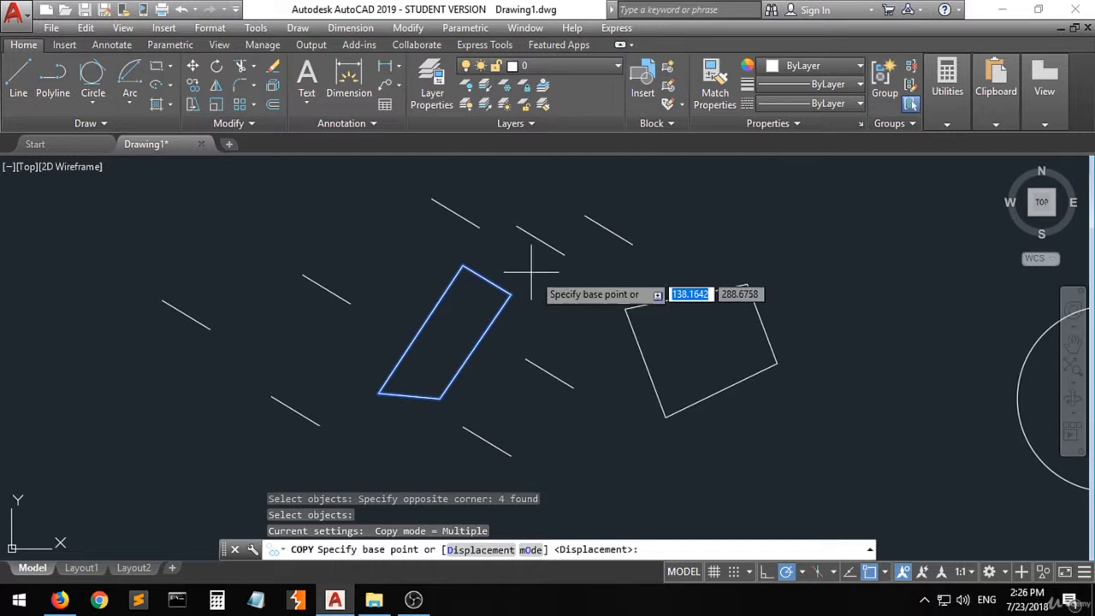
{"action": "left_click", "coordinate": [378, 393]}
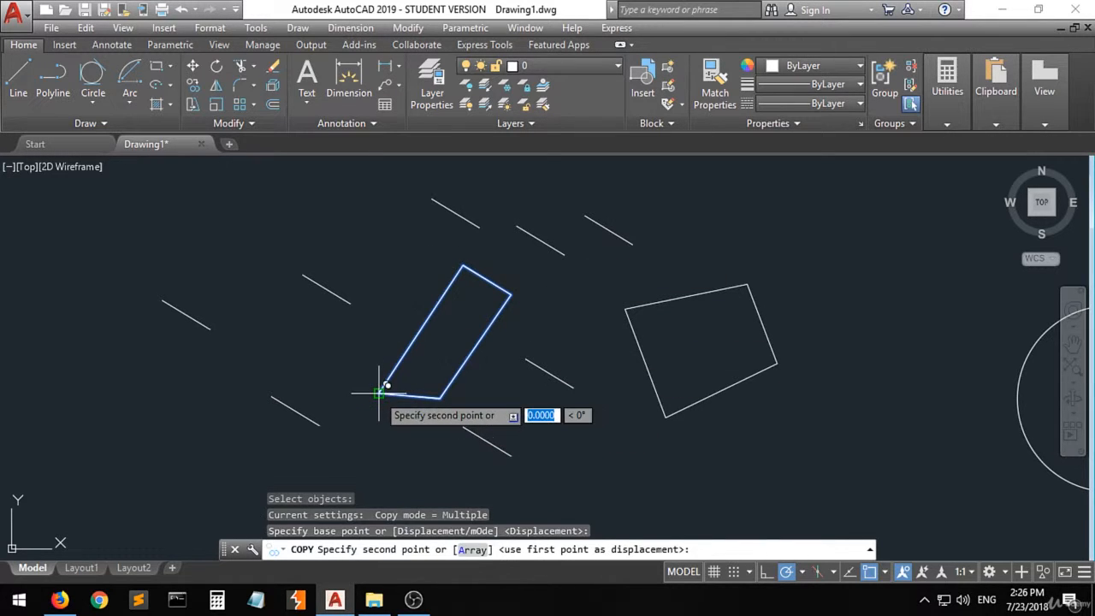
{"action": "left_click", "coordinate": [218, 348]}
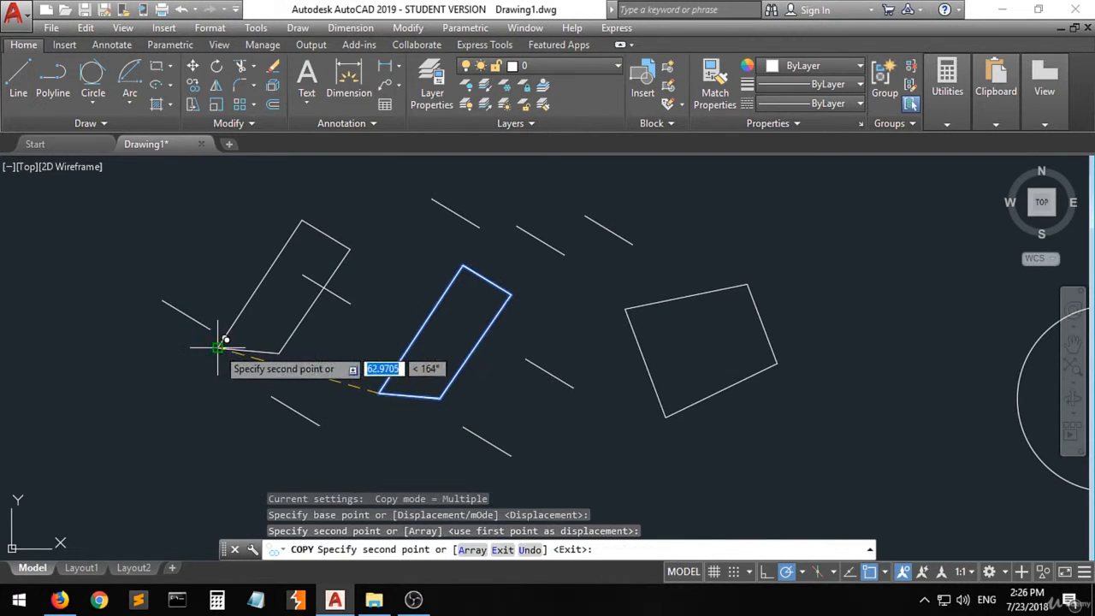
{"action": "left_click", "coordinate": [496, 429]}
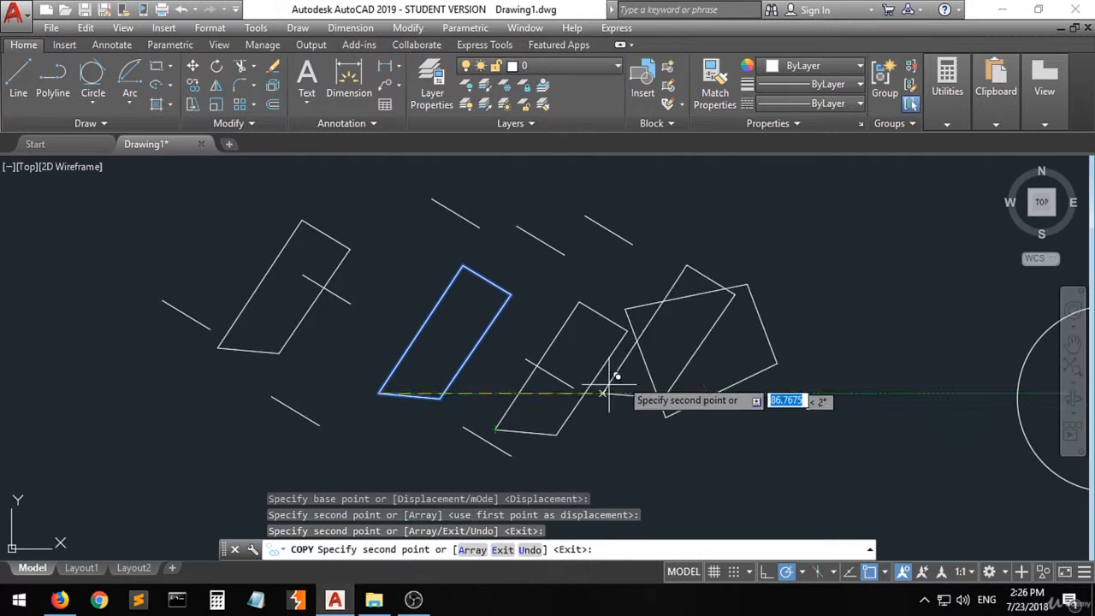
{"action": "left_click", "coordinate": [645, 366]}
{"action": "left_click", "coordinate": [721, 462]}
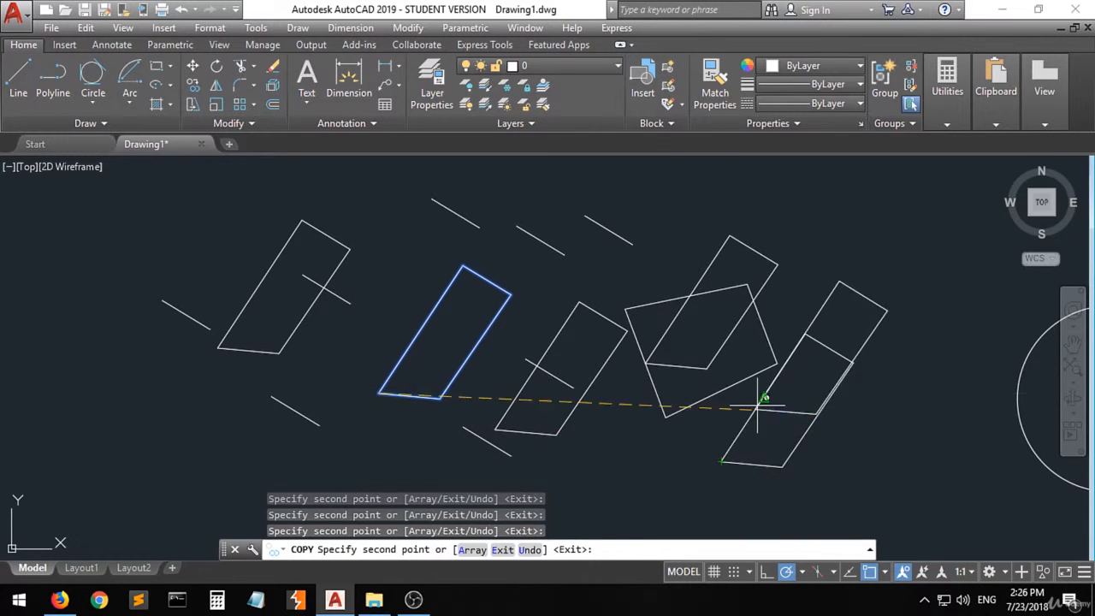
{"action": "left_click", "coordinate": [788, 314]}
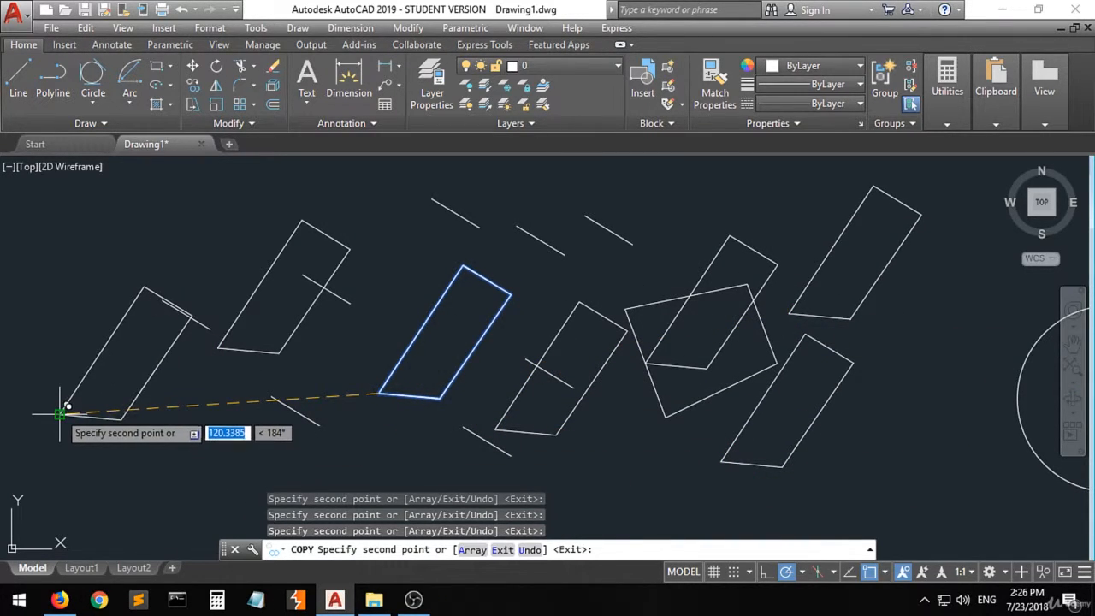
{"action": "left_click", "coordinate": [60, 414]}
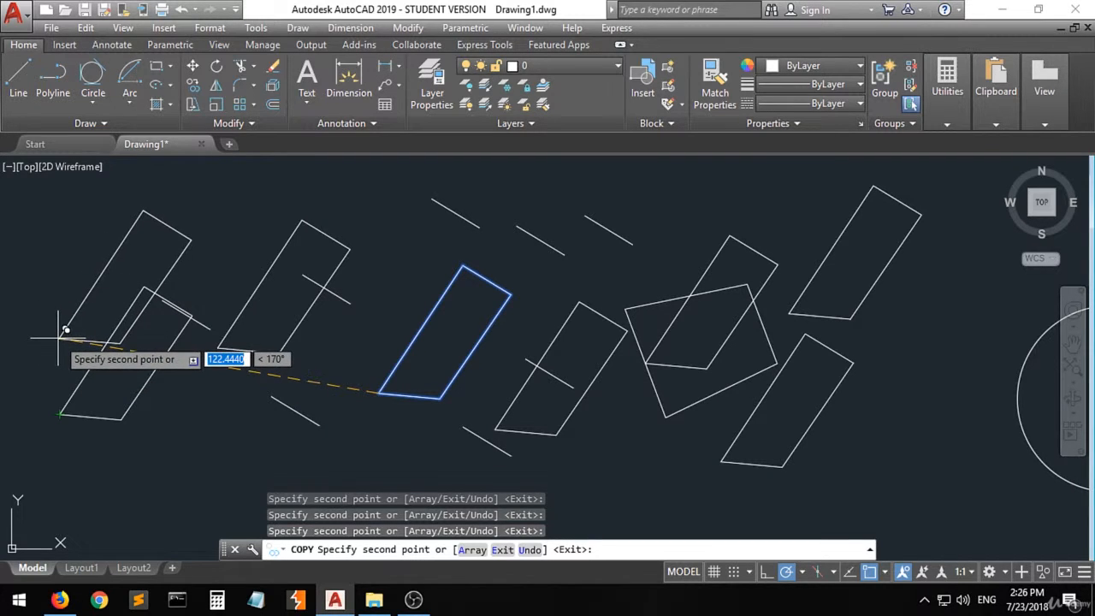
{"action": "key", "text": "Return"}
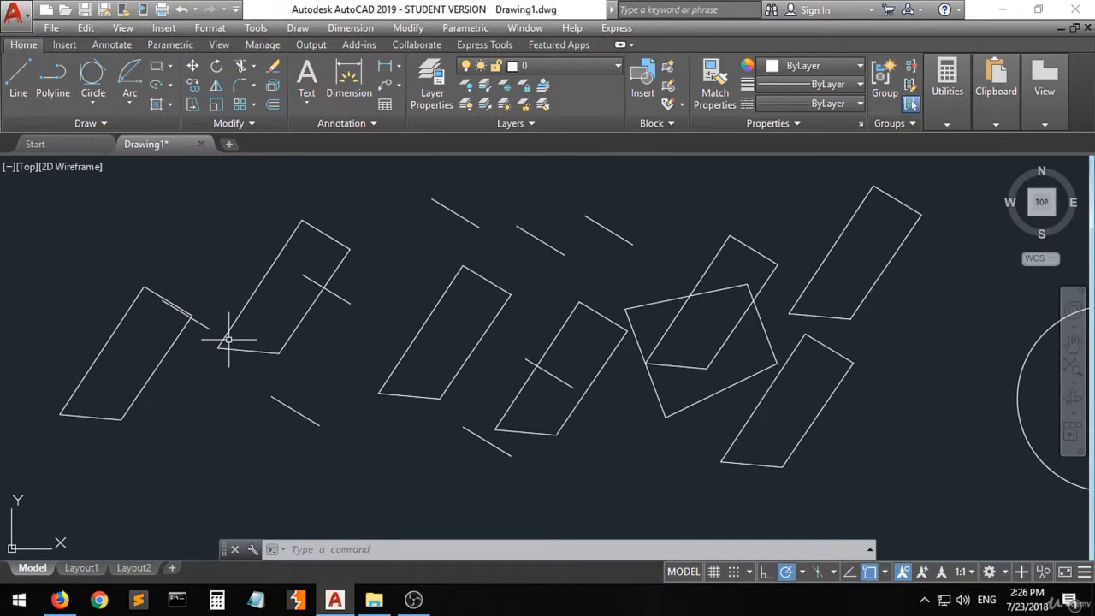
{"action": "scroll", "coordinate": [493, 214], "scroll_direction": "down", "scroll_amount": 4}
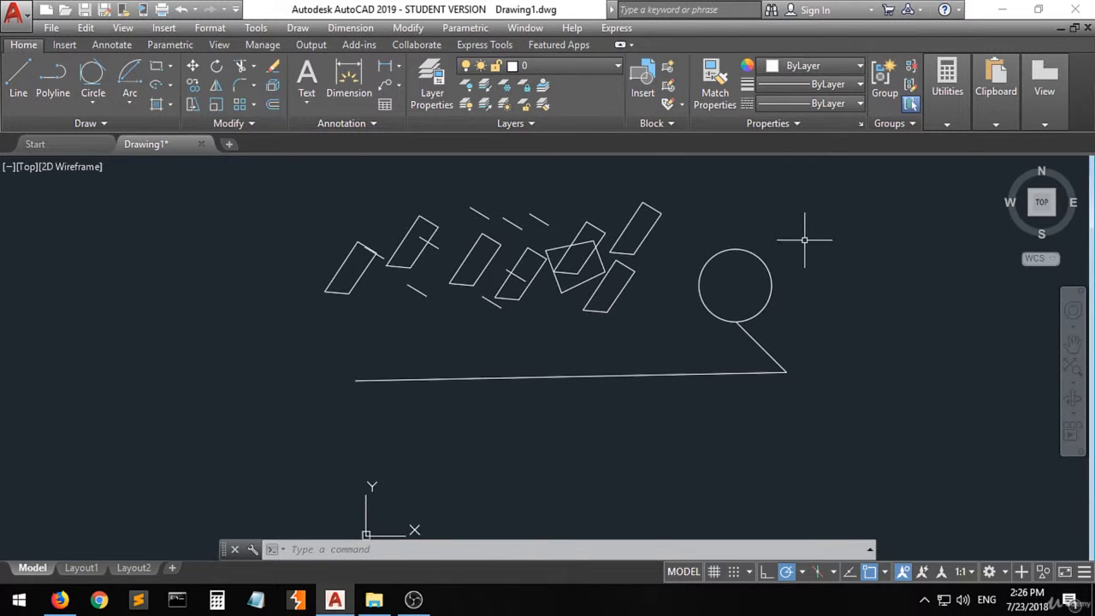
Select everything in the drawing with one crossing window and erase it.
{"action": "left_click", "coordinate": [831, 210]}
{"action": "left_click", "coordinate": [301, 407]}
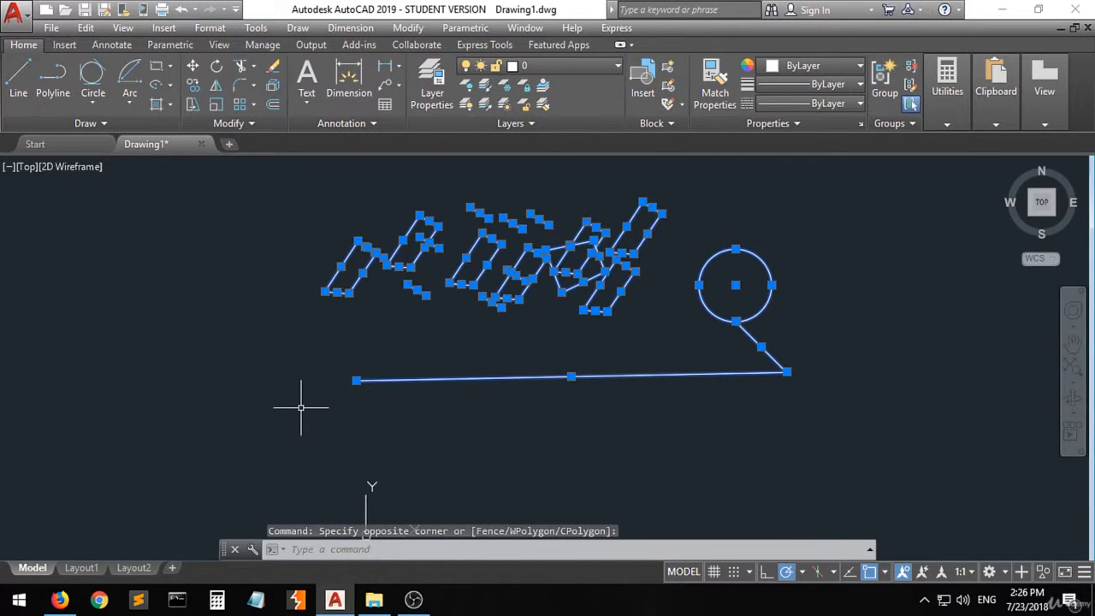
{"action": "key", "text": "Delete"}
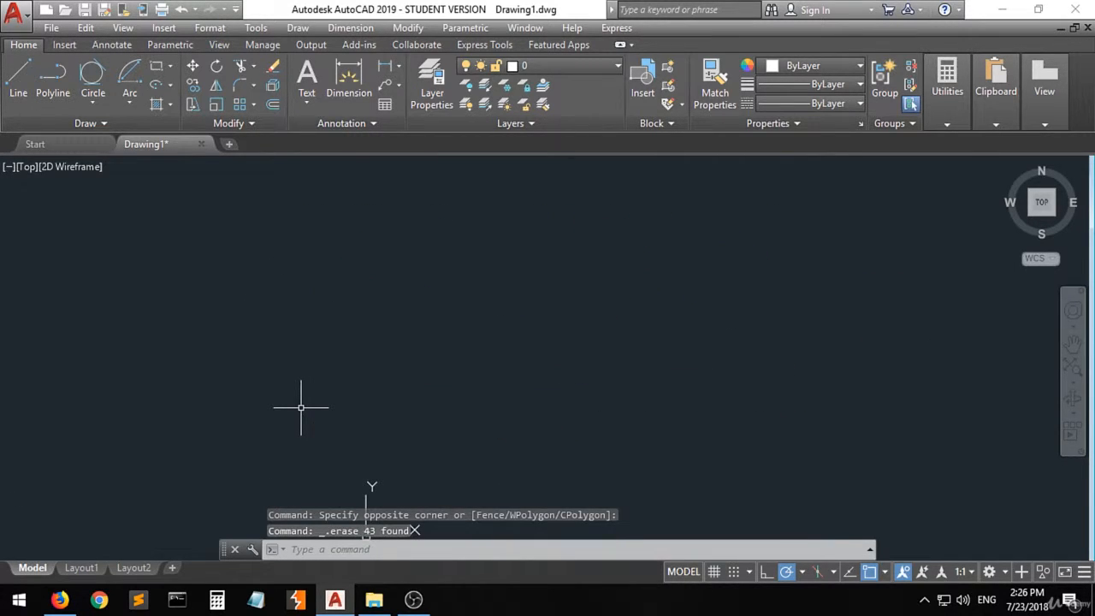
Draw a circle by centre and radius near the middle of the empty drawing area.
{"action": "left_click", "coordinate": [93, 74]}
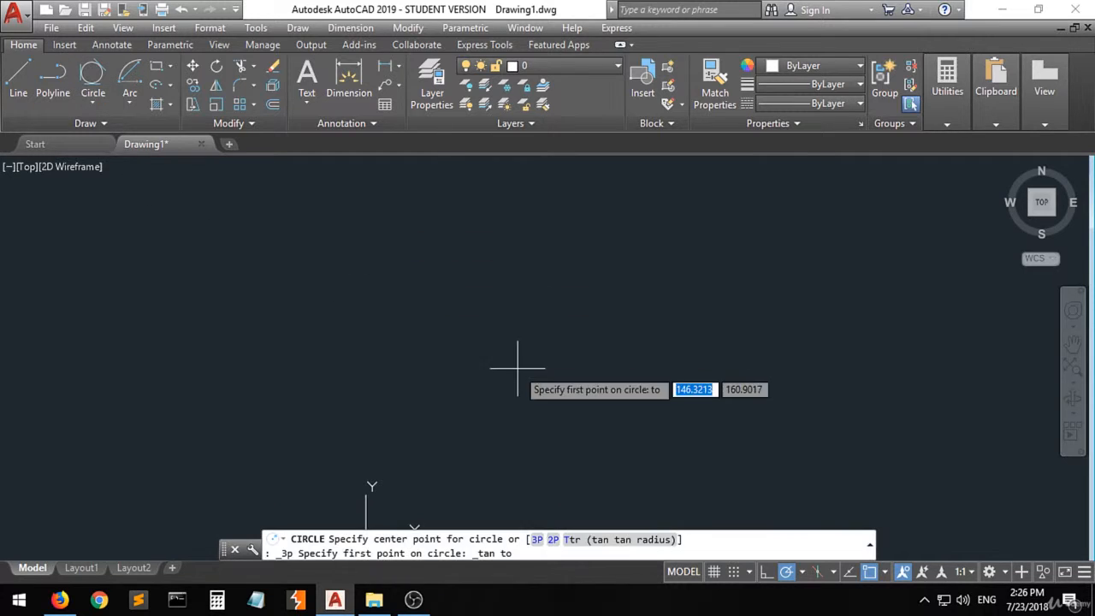
{"action": "left_click", "coordinate": [91, 111]}
{"action": "left_click", "coordinate": [103, 133]}
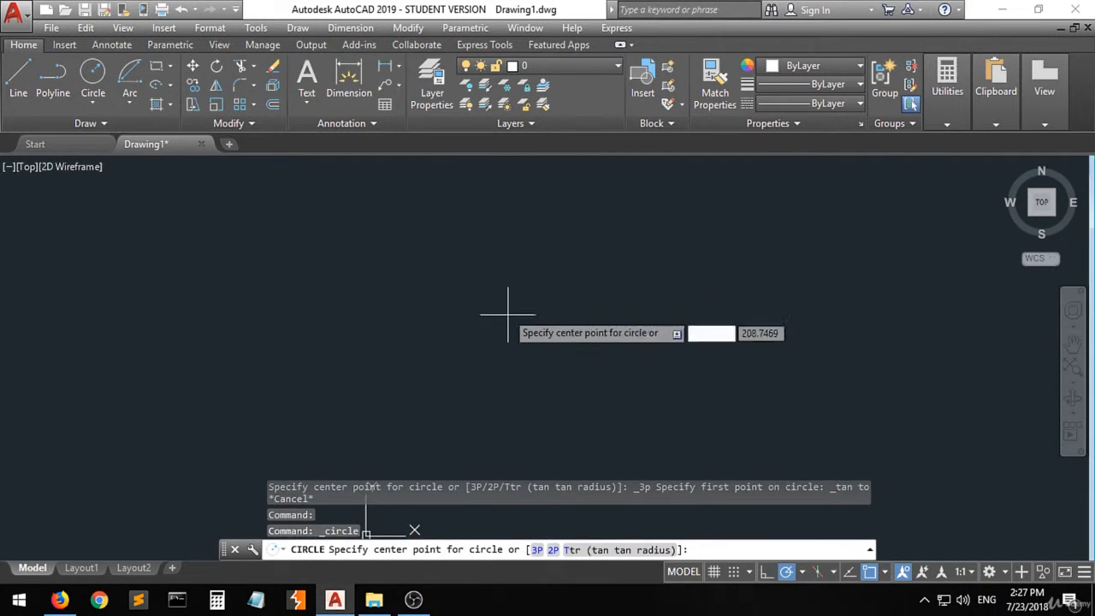
{"action": "left_click", "coordinate": [506, 312]}
{"action": "left_click", "coordinate": [556, 325]}
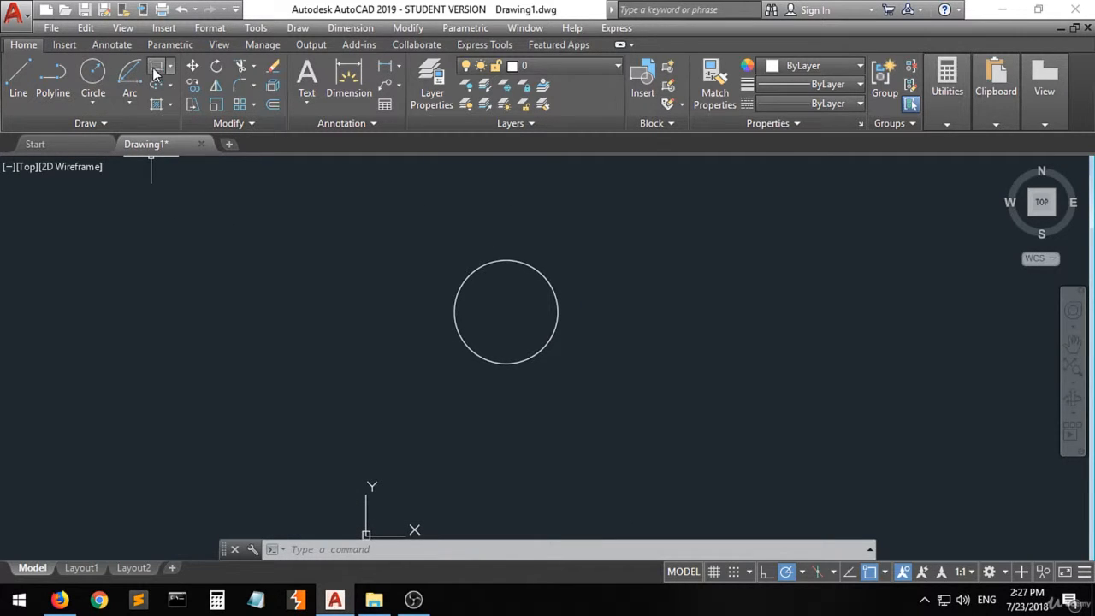
Draw a closed right triangle to the right of the circle, with a vertical side, a horizontal base and a sloping side.
{"action": "left_click", "coordinate": [19, 77]}
{"action": "left_click", "coordinate": [667, 250]}
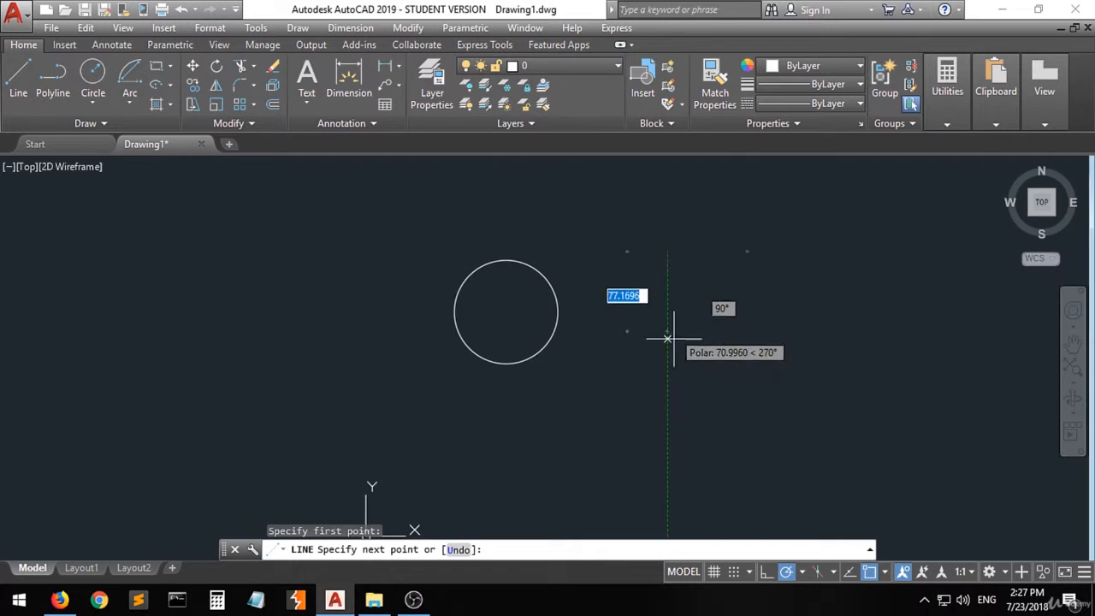
{"action": "left_click", "coordinate": [667, 378]}
{"action": "left_click", "coordinate": [794, 378]}
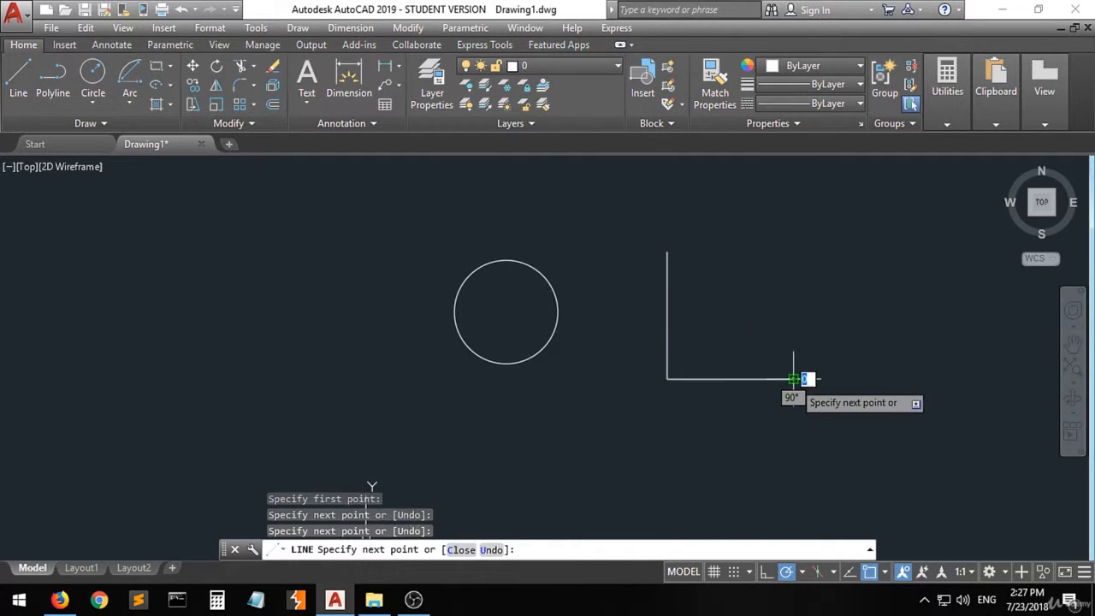
{"action": "left_click", "coordinate": [667, 251]}
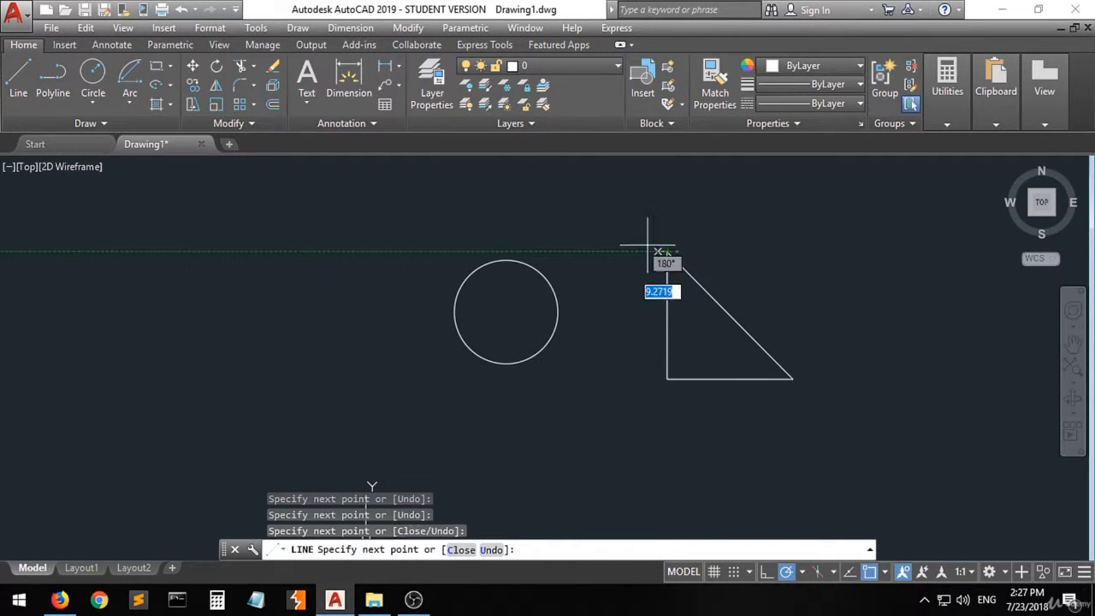
{"action": "key", "text": "Return"}
Draw a diagonal line through the circle, from beyond its upper right to beyond its lower left.
{"action": "left_click", "coordinate": [590, 225]}
{"action": "left_click", "coordinate": [411, 393]}
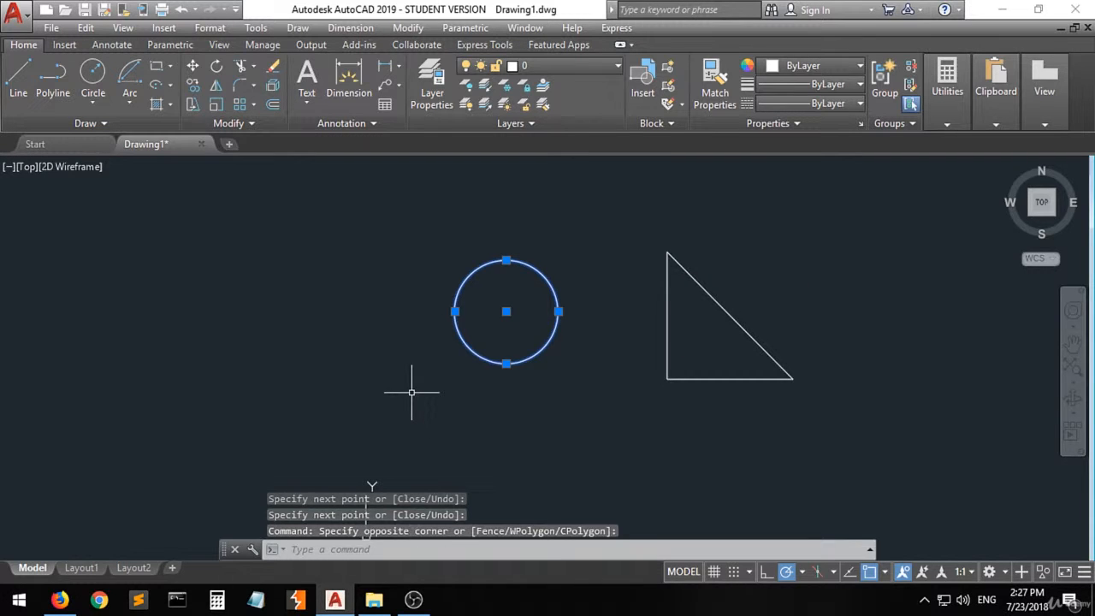
{"action": "type", "text": "l"}
{"action": "key", "text": "Return"}
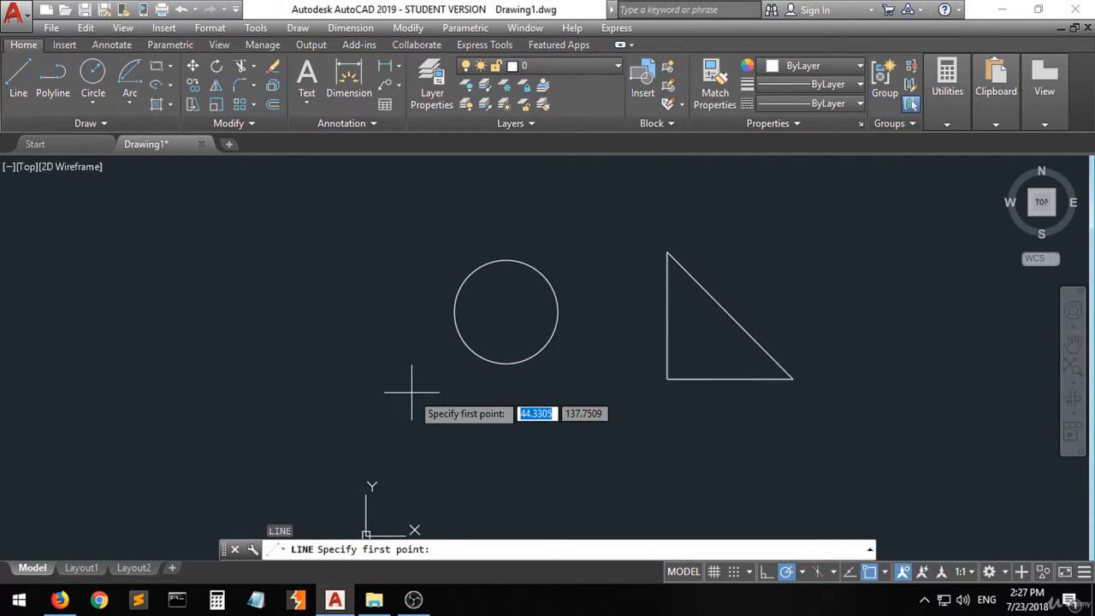
{"action": "left_click", "coordinate": [569, 258]}
{"action": "left_click", "coordinate": [419, 396]}
{"action": "key", "text": "Return"}
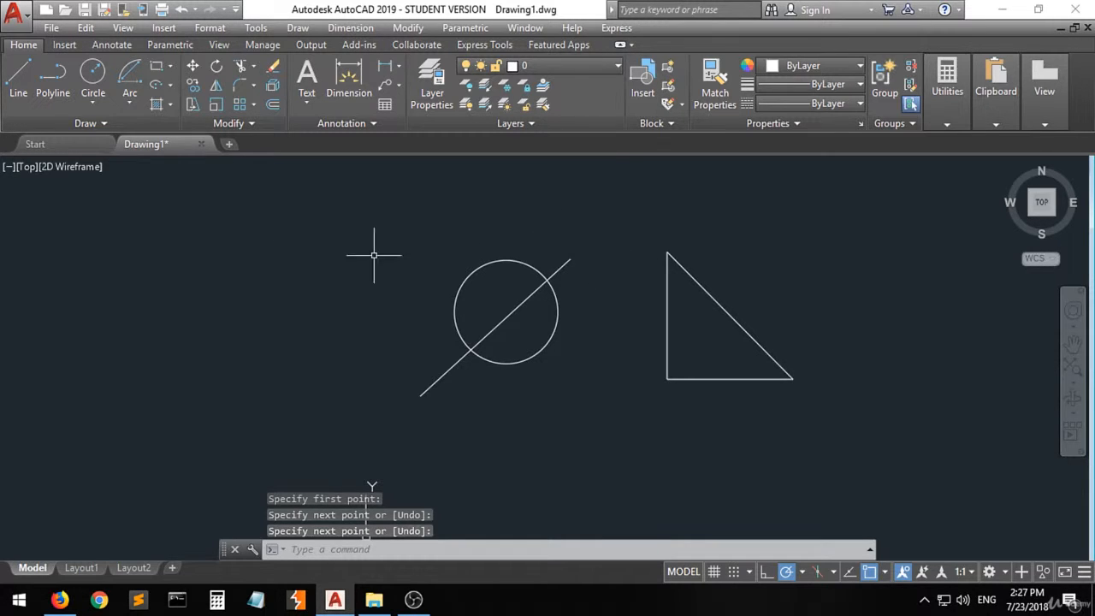
Mirror the right triangle about its vertical side, keeping the source objects.
{"action": "left_click", "coordinate": [217, 89]}
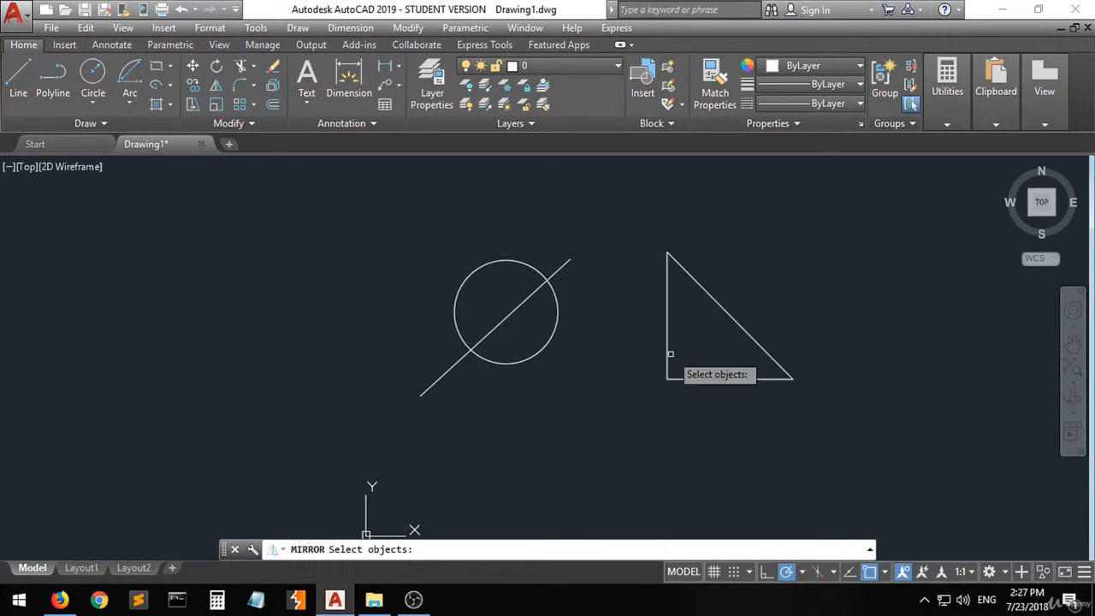
{"action": "left_click", "coordinate": [779, 227]}
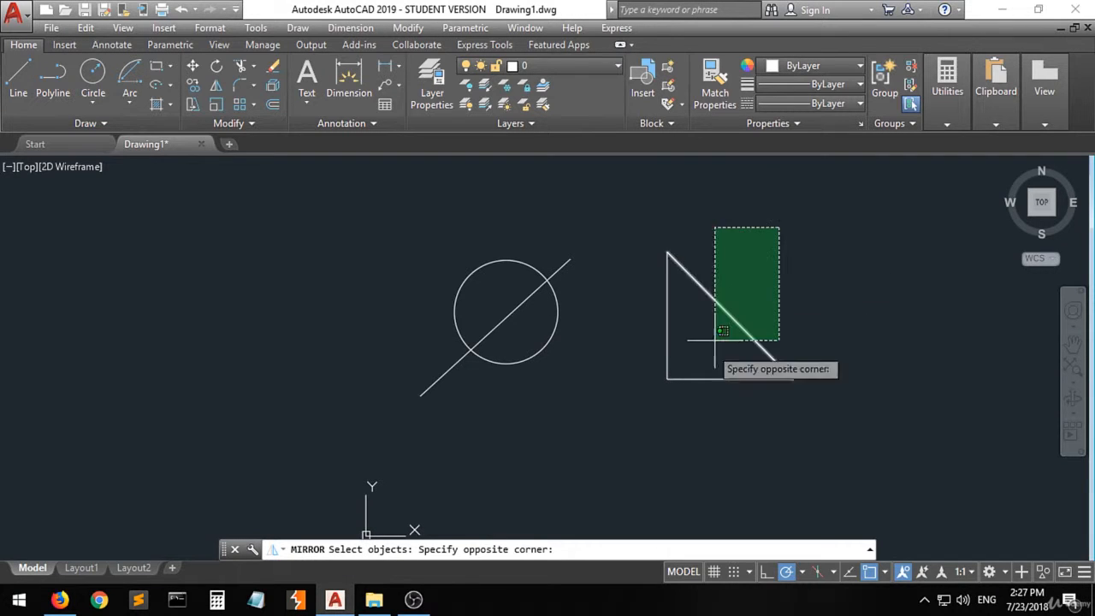
{"action": "left_click", "coordinate": [655, 431]}
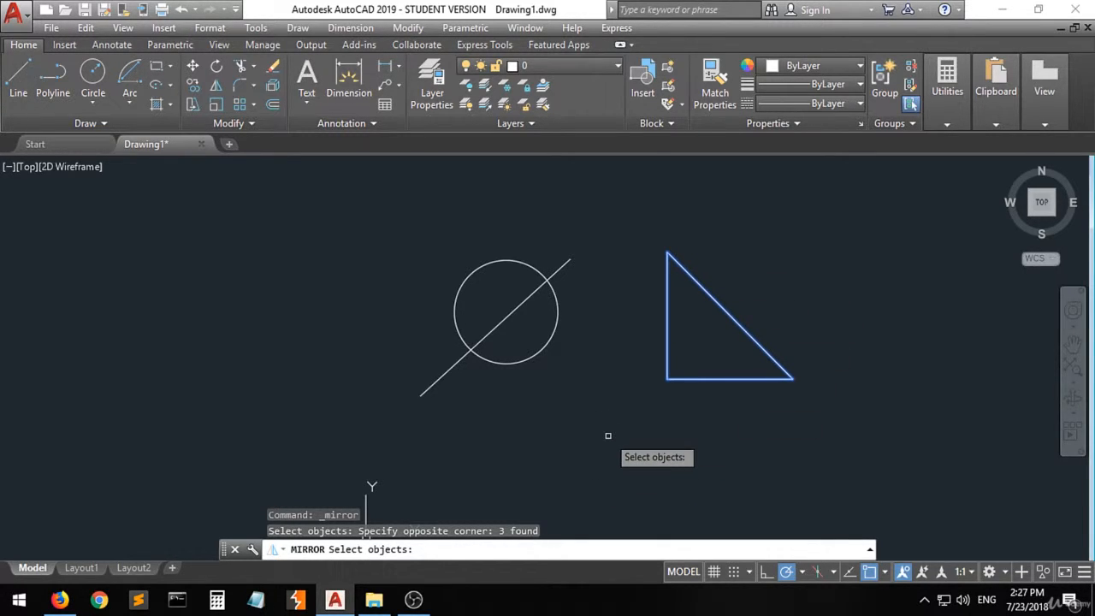
{"action": "key", "text": "Return"}
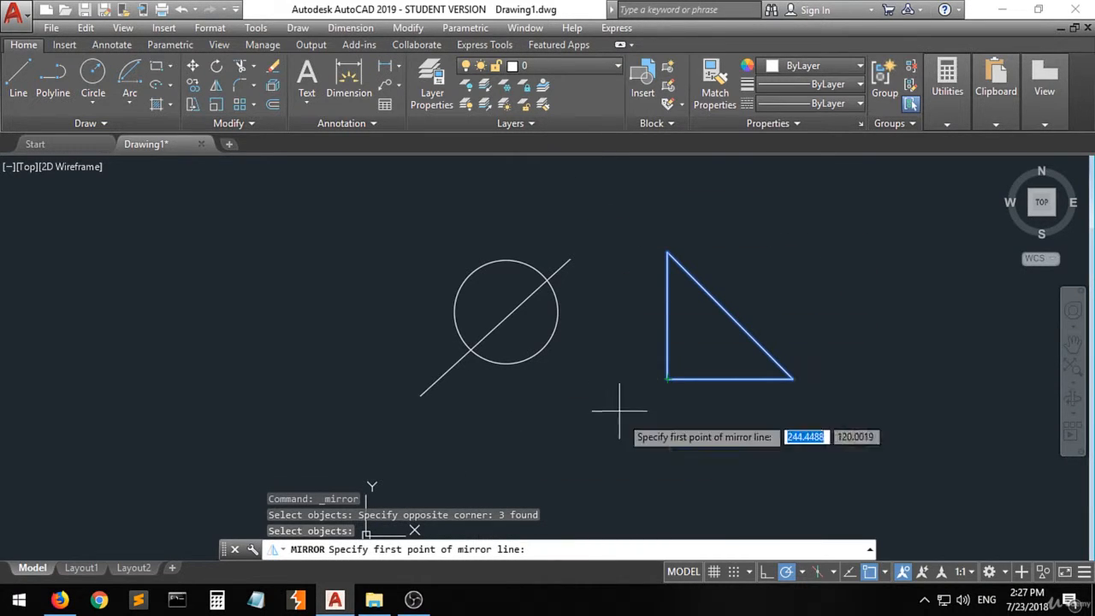
{"action": "left_click", "coordinate": [667, 378]}
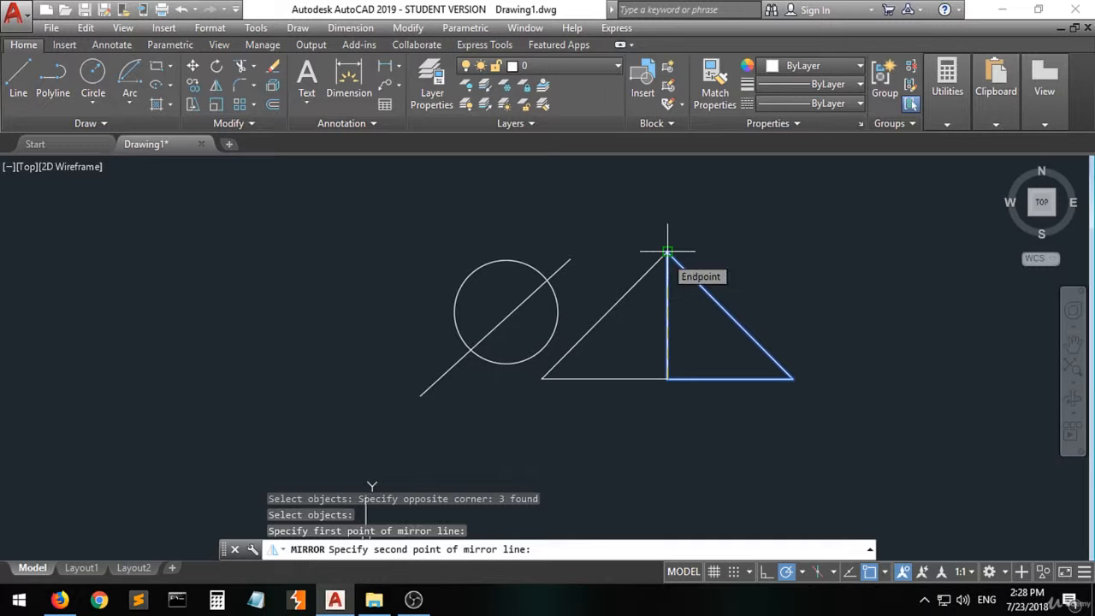
{"action": "left_click", "coordinate": [666, 254]}
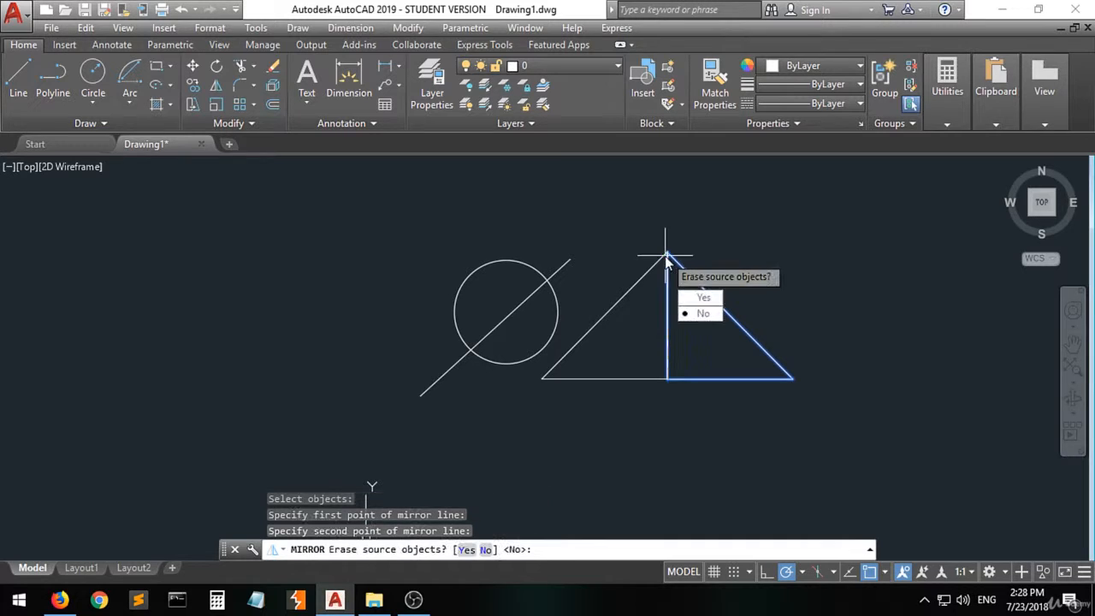
{"action": "left_click", "coordinate": [701, 314]}
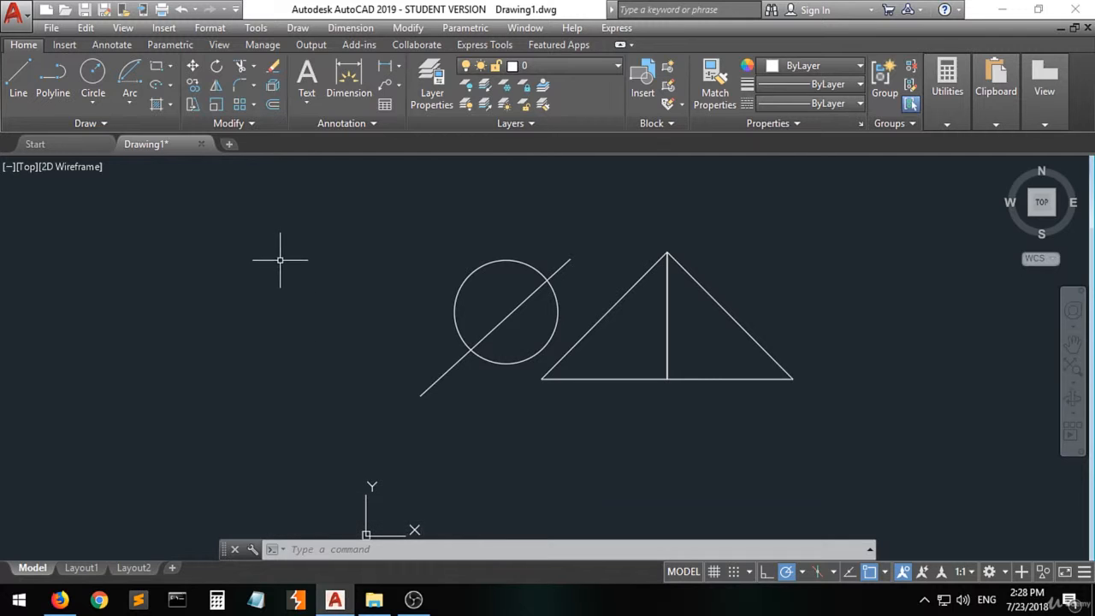
Mirror the circle and its diagonal line about a vertical axis to their left, keeping the source objects.
{"action": "left_click", "coordinate": [215, 89]}
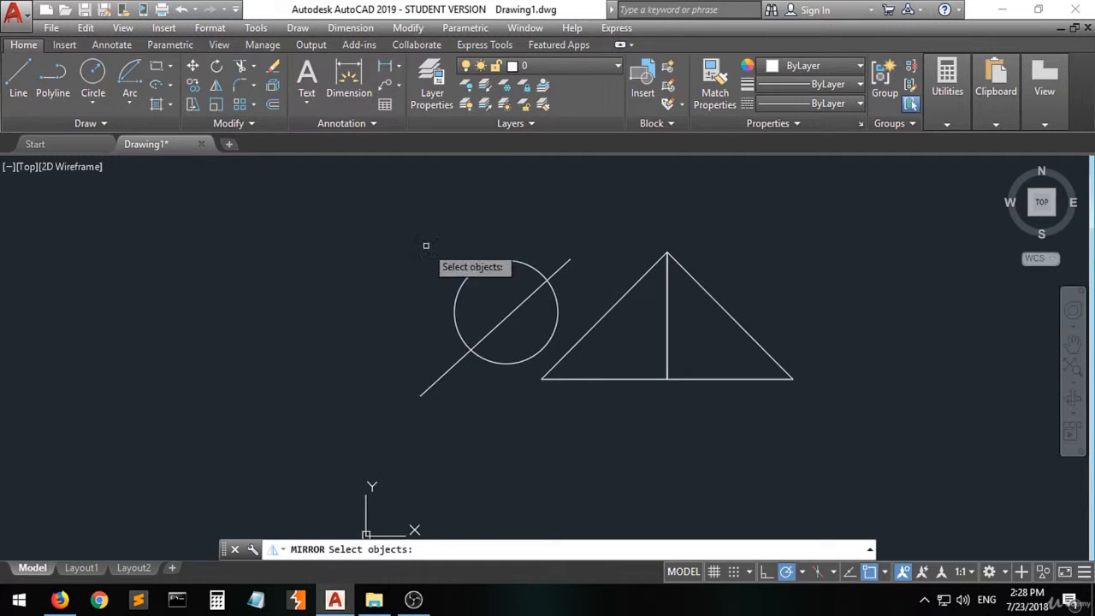
{"action": "left_click", "coordinate": [566, 226]}
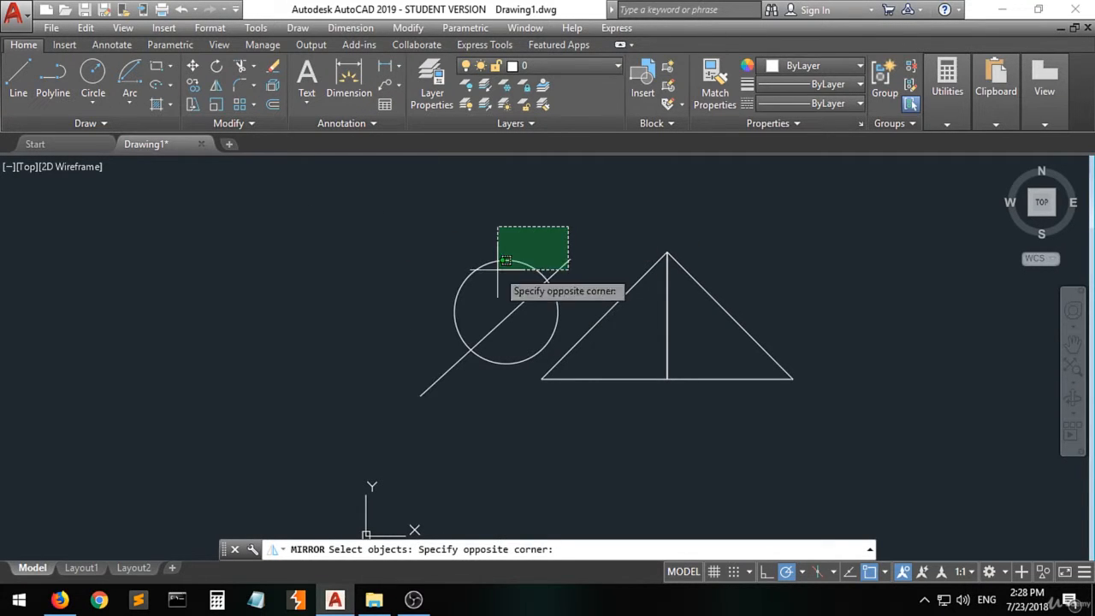
{"action": "left_click", "coordinate": [430, 354]}
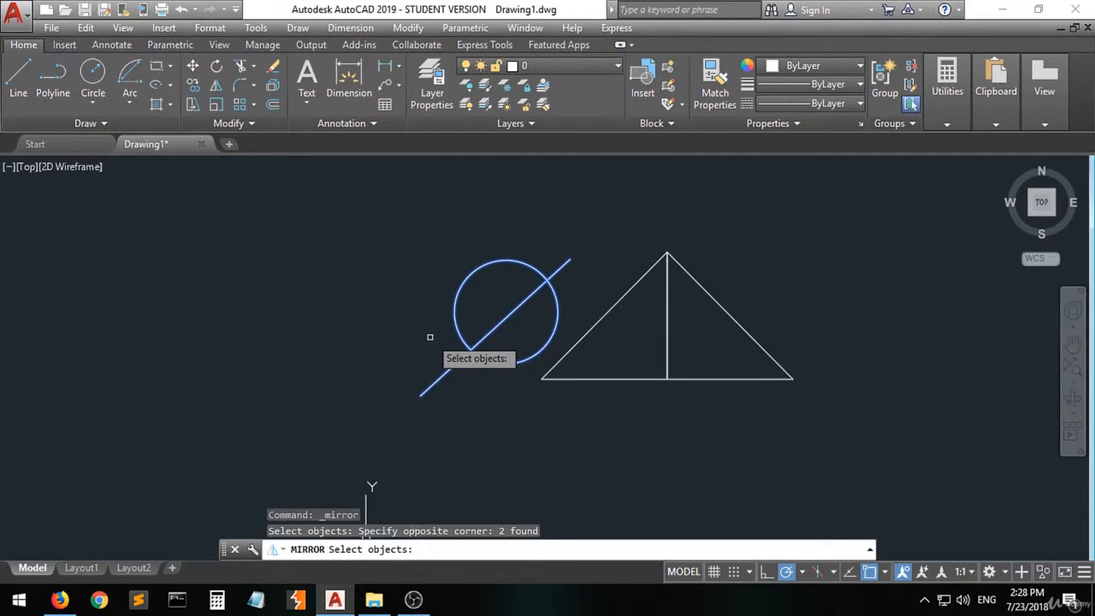
{"action": "key", "text": "Return"}
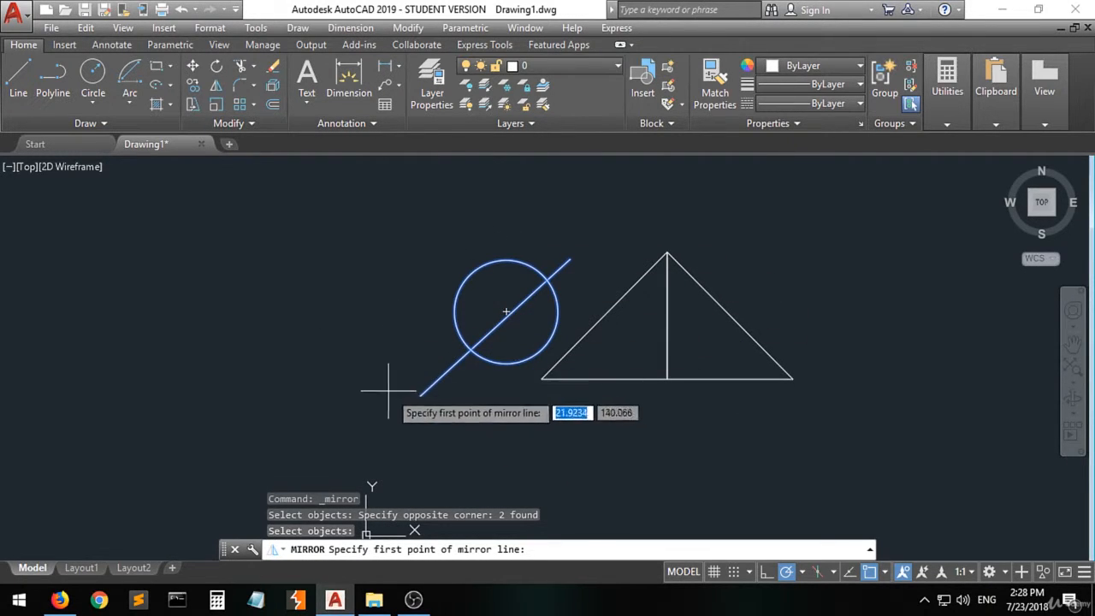
{"action": "left_click", "coordinate": [358, 241]}
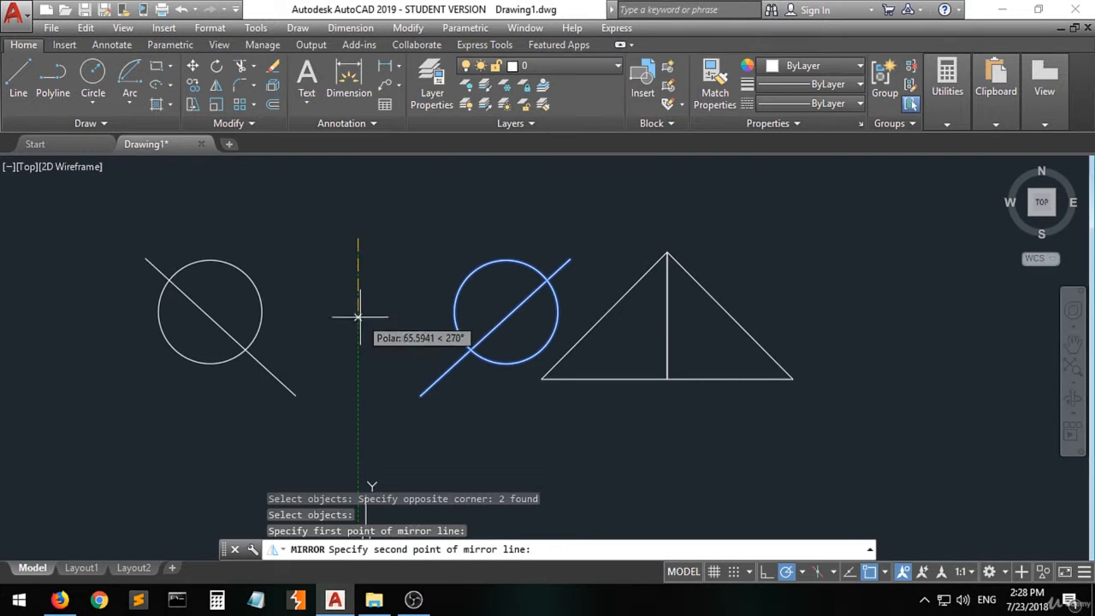
{"action": "left_click", "coordinate": [358, 410]}
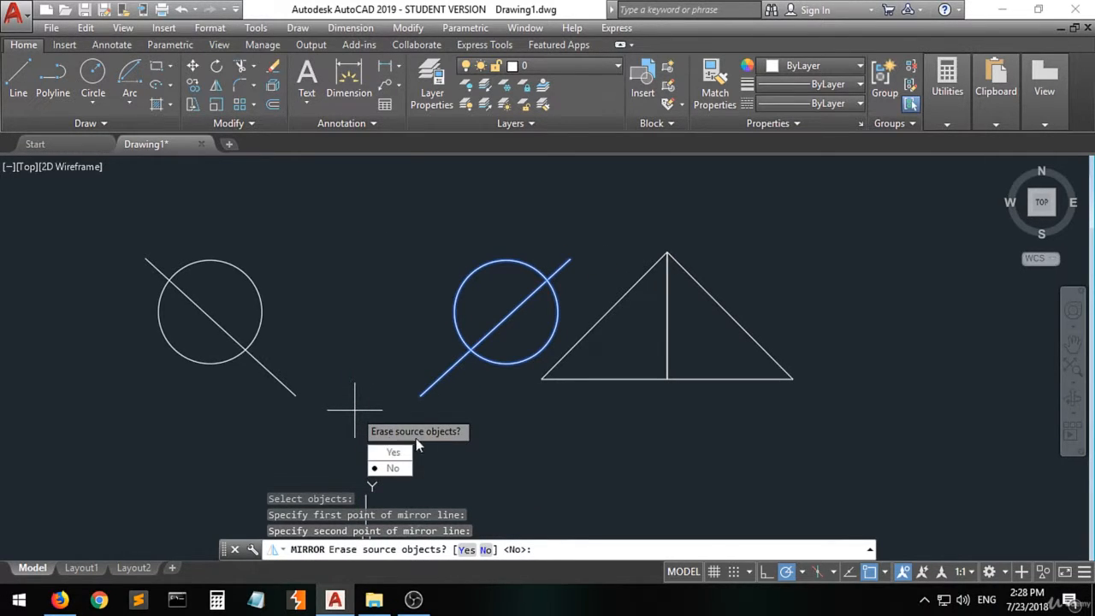
{"action": "left_click", "coordinate": [393, 468]}
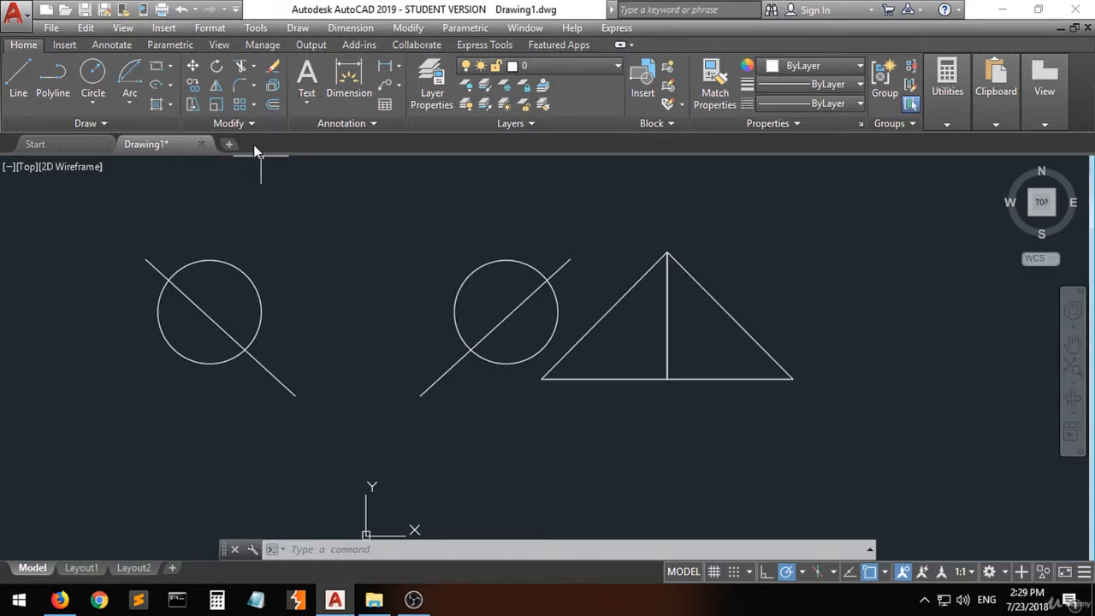
Try to fillet the lower-right corner of the right triangle between its sloping side and base.
{"action": "left_click", "coordinate": [240, 94]}
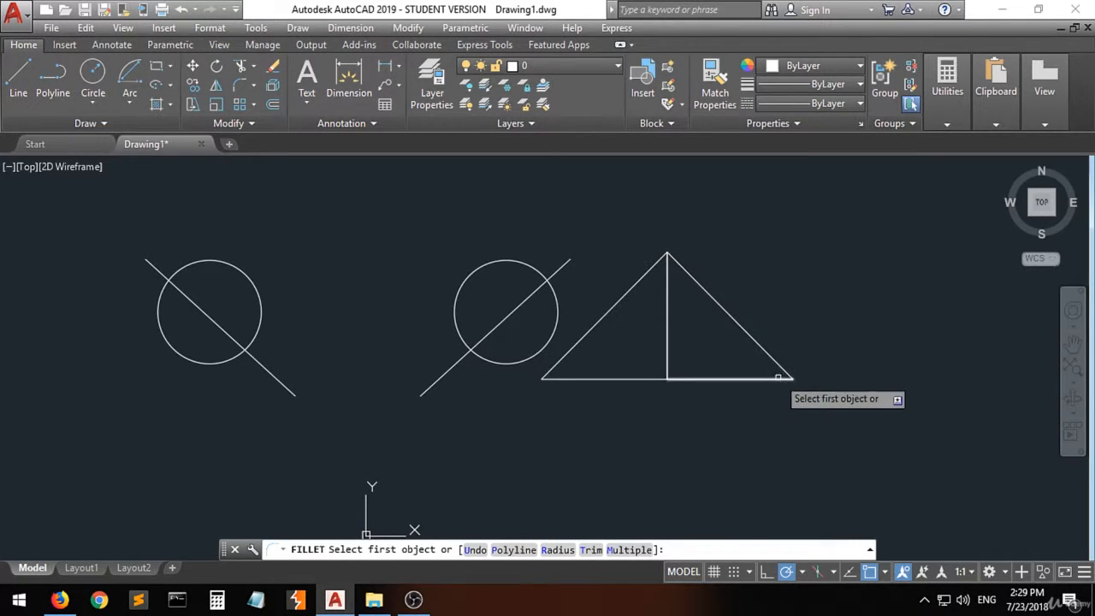
{"action": "left_click", "coordinate": [780, 366]}
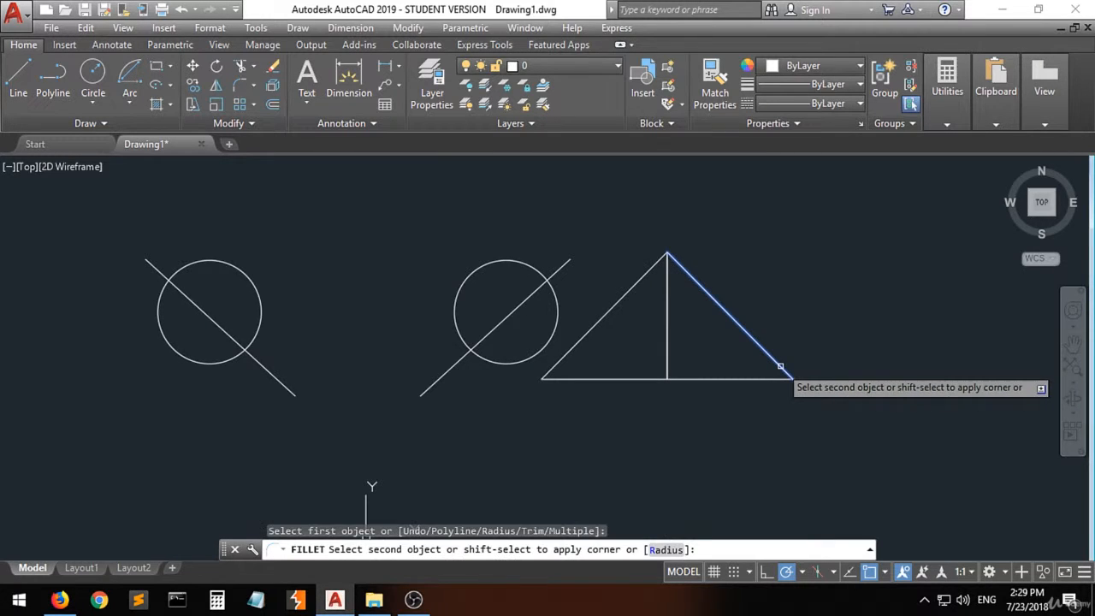
{"action": "left_click", "coordinate": [782, 380]}
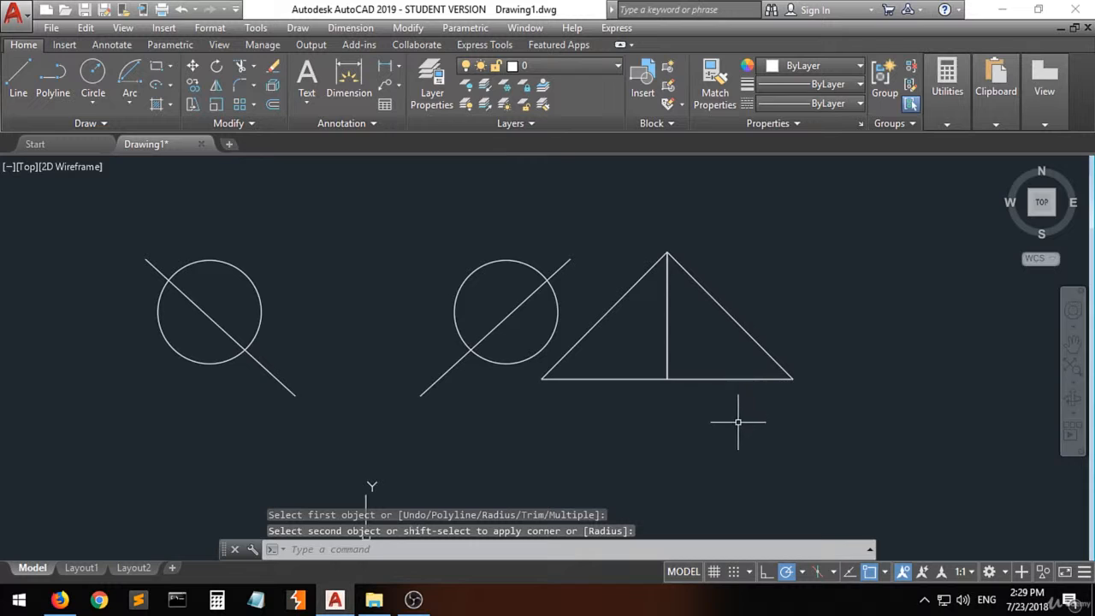
Try again to fillet the right triangle's sloping side and base, entering 50 after picking both lines.
{"action": "left_click", "coordinate": [758, 378]}
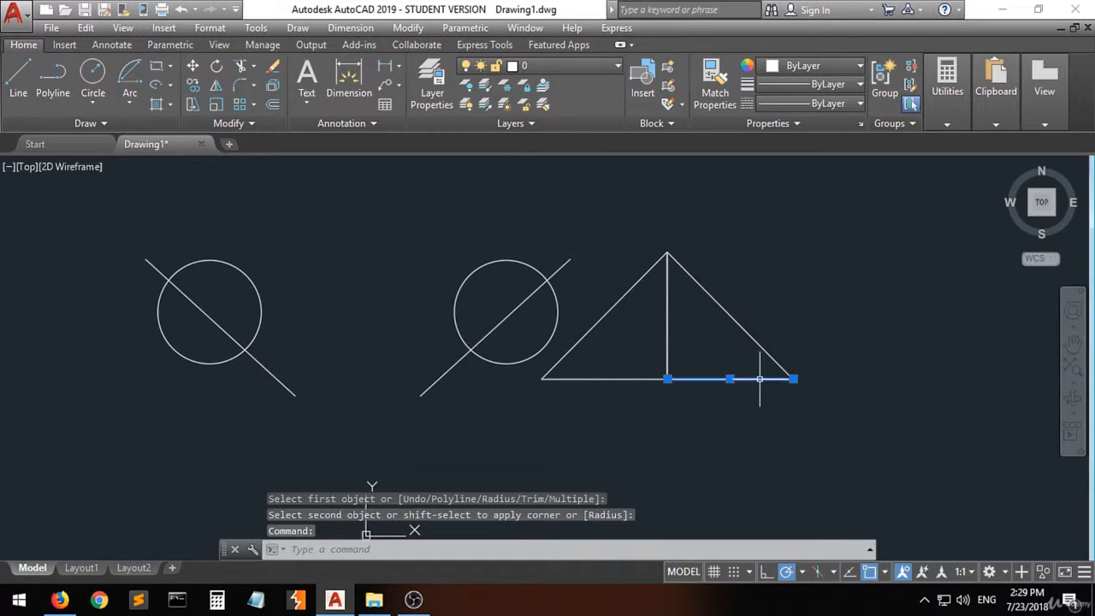
{"action": "left_click", "coordinate": [766, 353]}
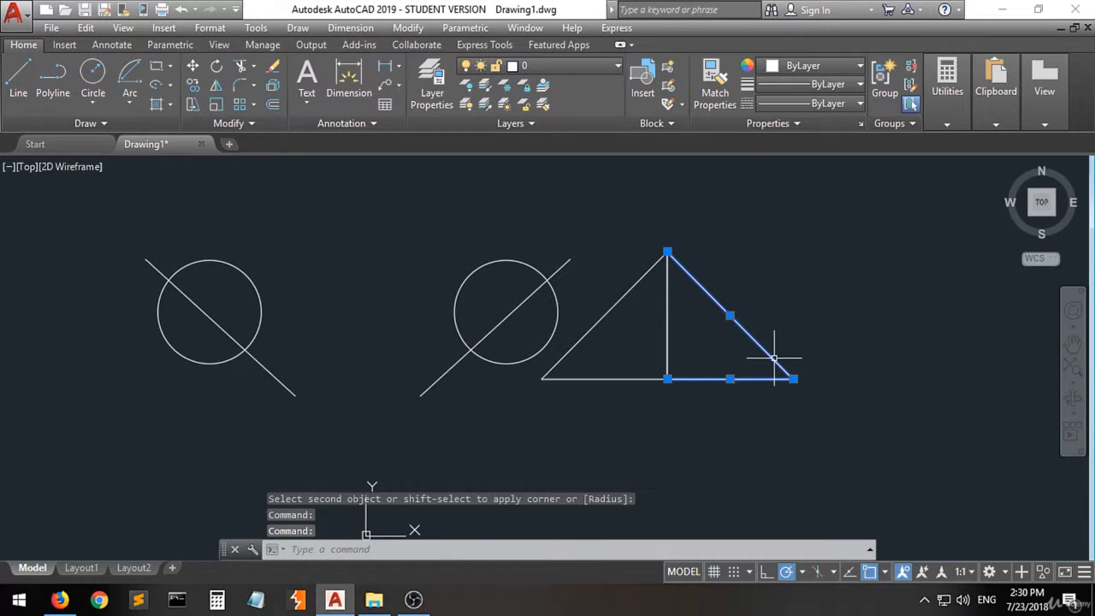
{"action": "left_click", "coordinate": [238, 87]}
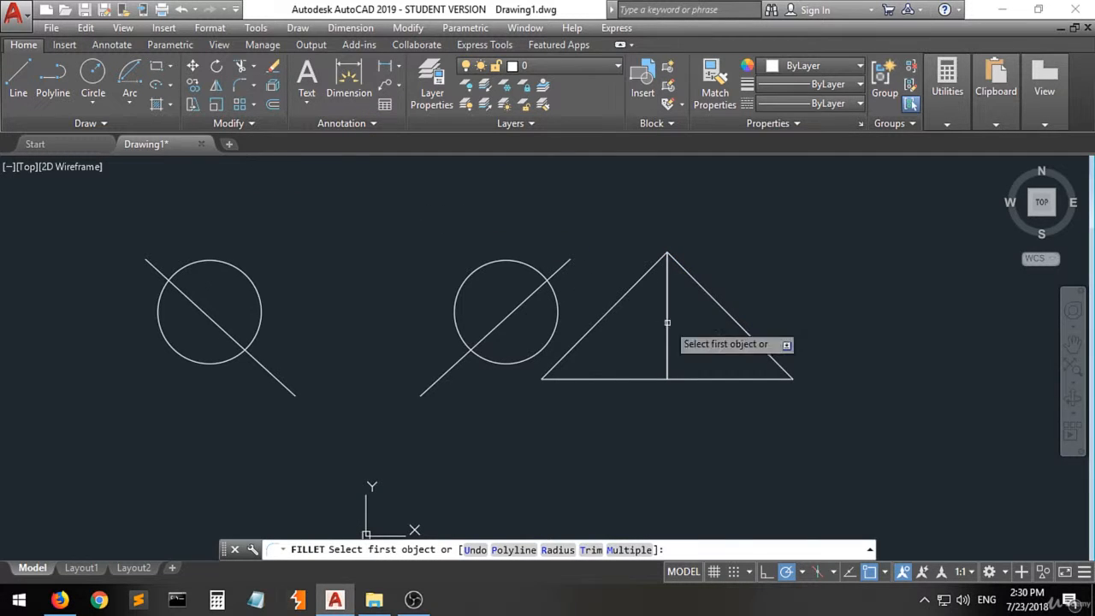
{"action": "left_click", "coordinate": [779, 368]}
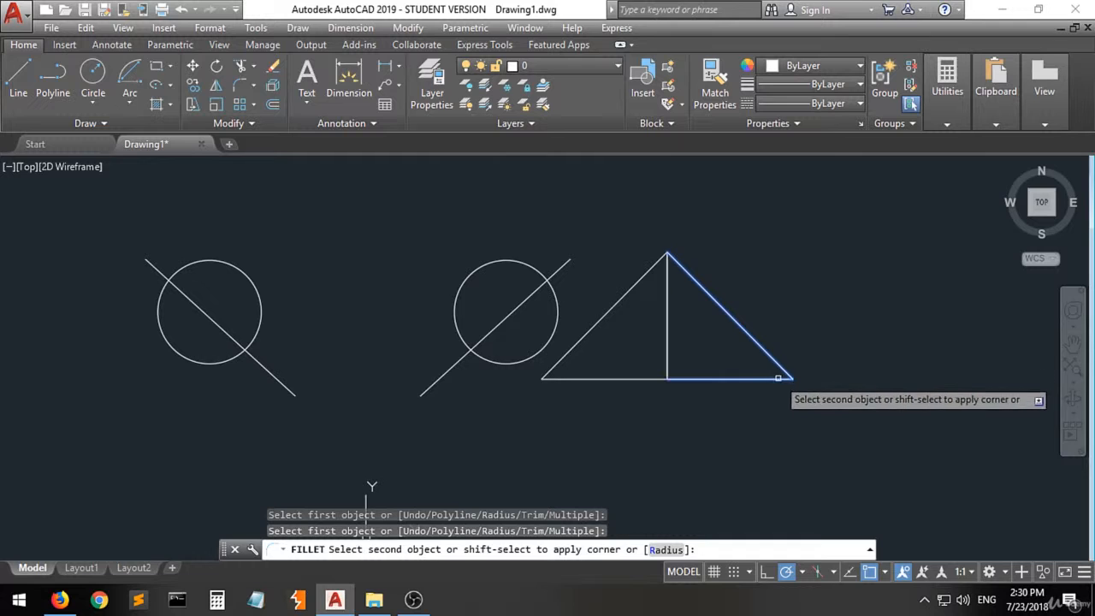
{"action": "left_click", "coordinate": [783, 377]}
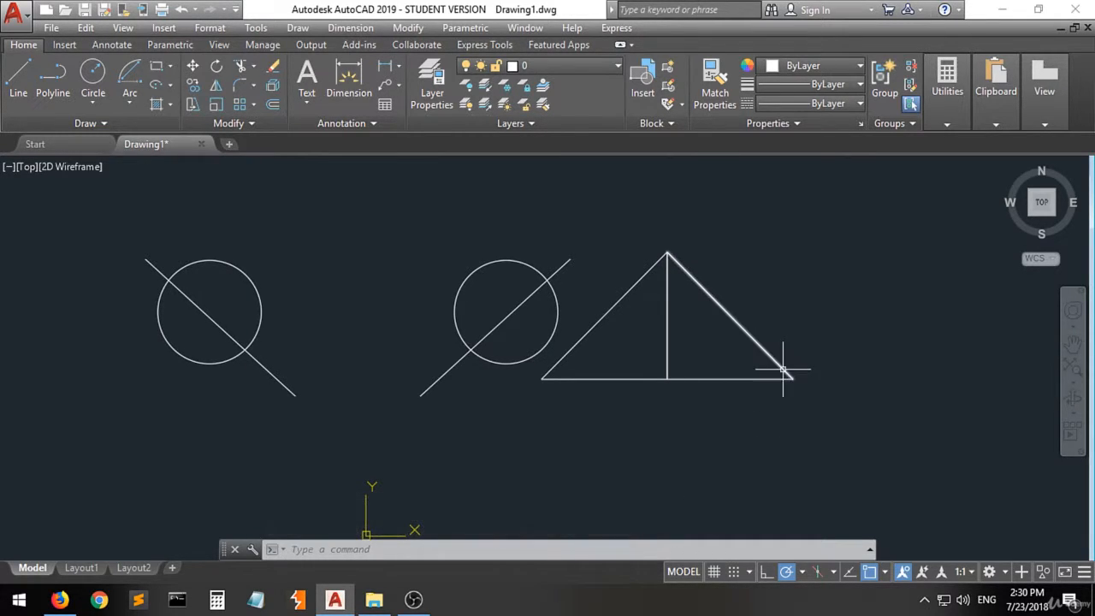
{"action": "type", "text": "50"}
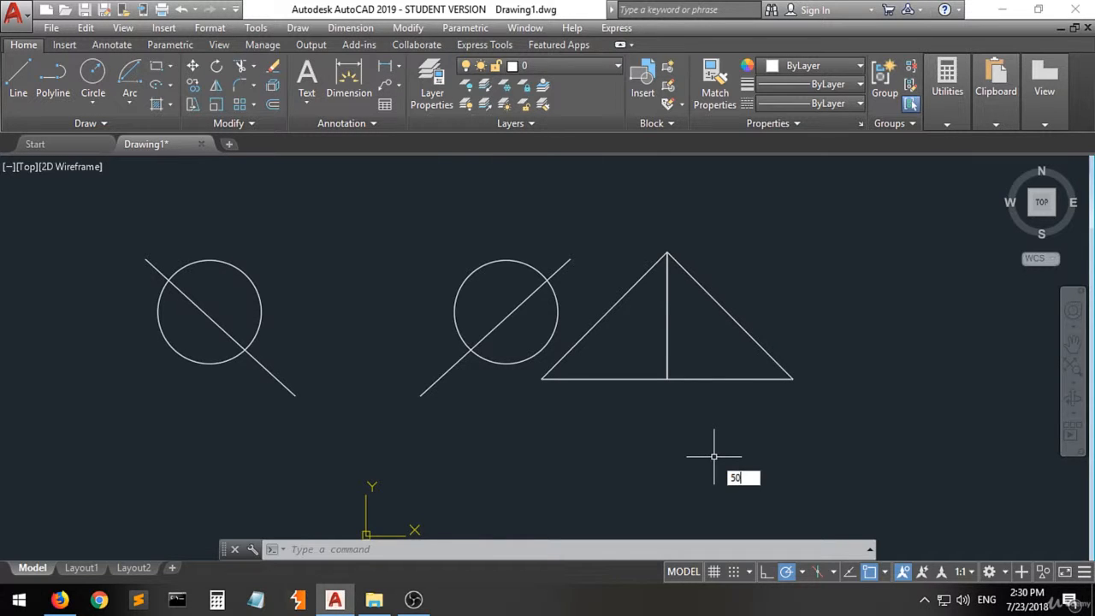
{"action": "key", "text": "Return"}
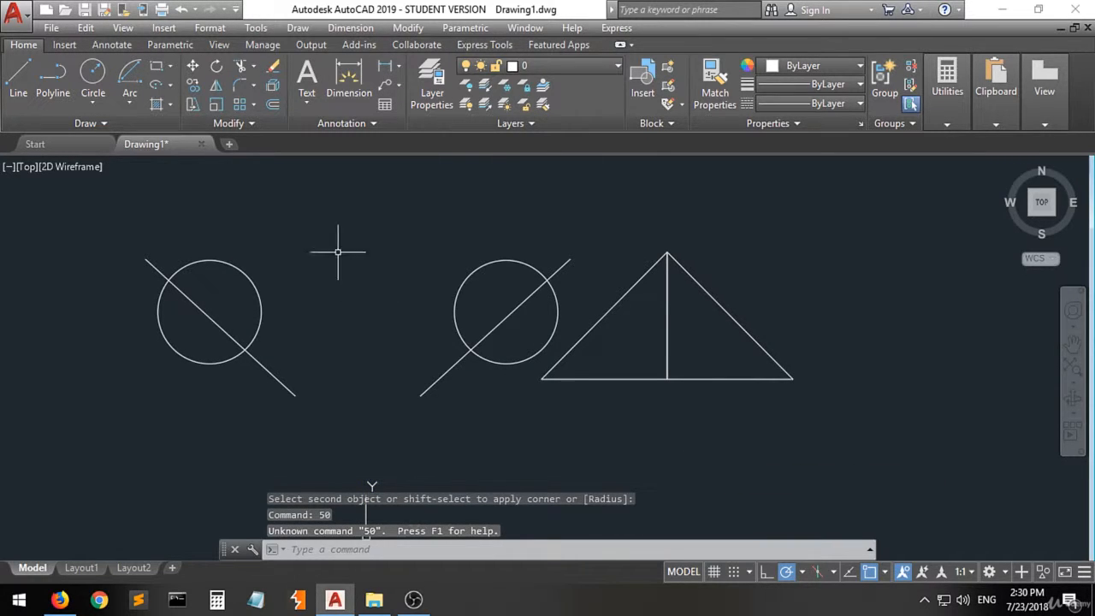
Try once more to fillet the right triangle's lower-right corner, picking its sloping side first and then its base.
{"action": "left_click", "coordinate": [252, 87]}
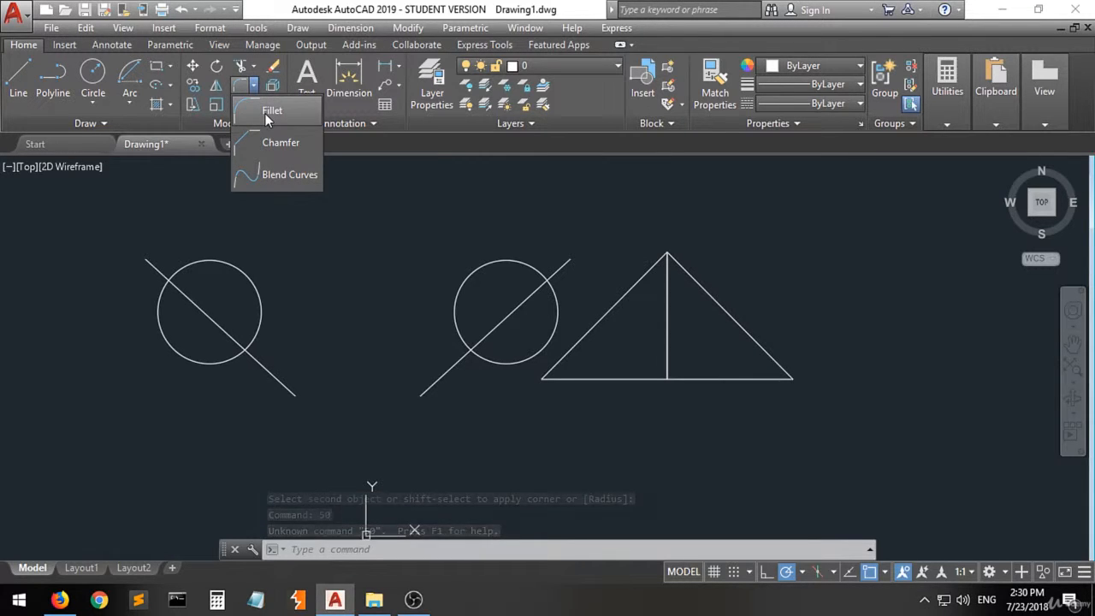
{"action": "left_click", "coordinate": [264, 113]}
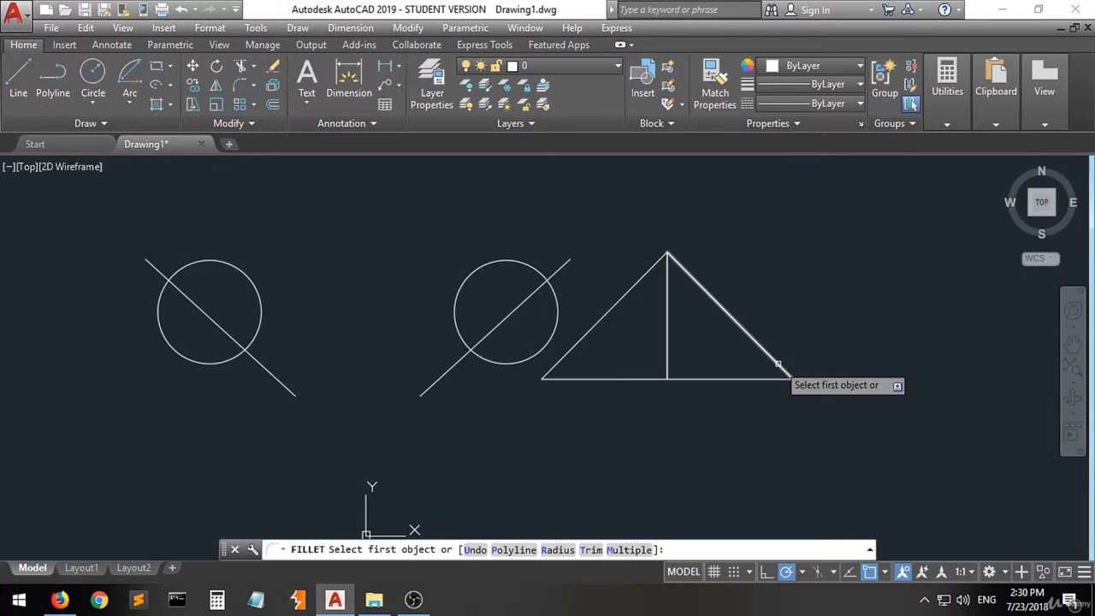
{"action": "left_click", "coordinate": [778, 363]}
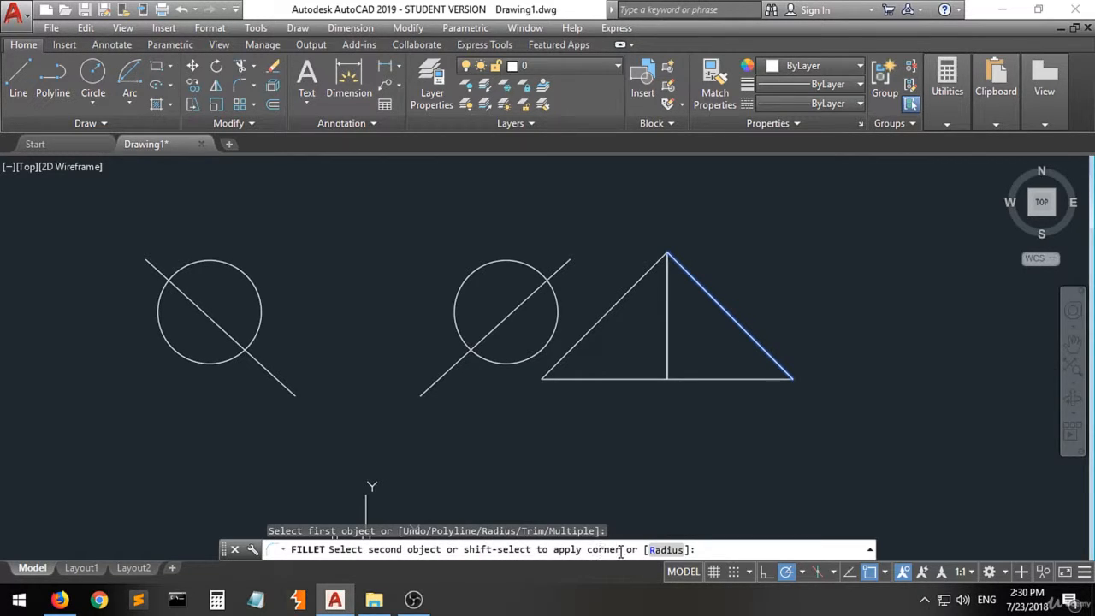
{"action": "left_click", "coordinate": [782, 380]}
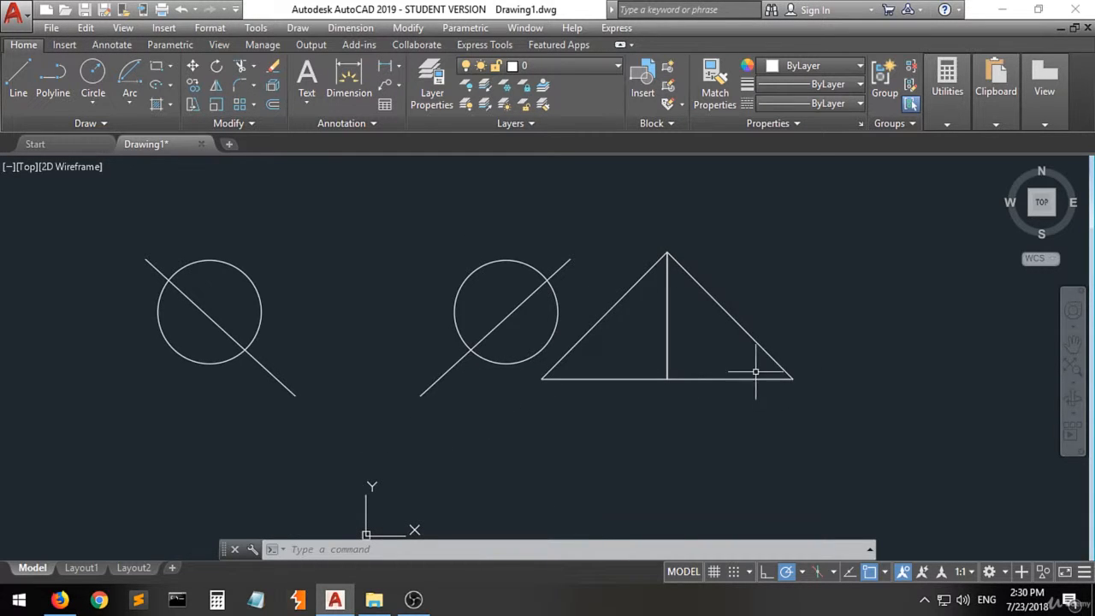
Draw a small, nearly square rectangle to the right of the mirrored triangles, level with their upper half.
{"action": "left_click", "coordinate": [157, 66]}
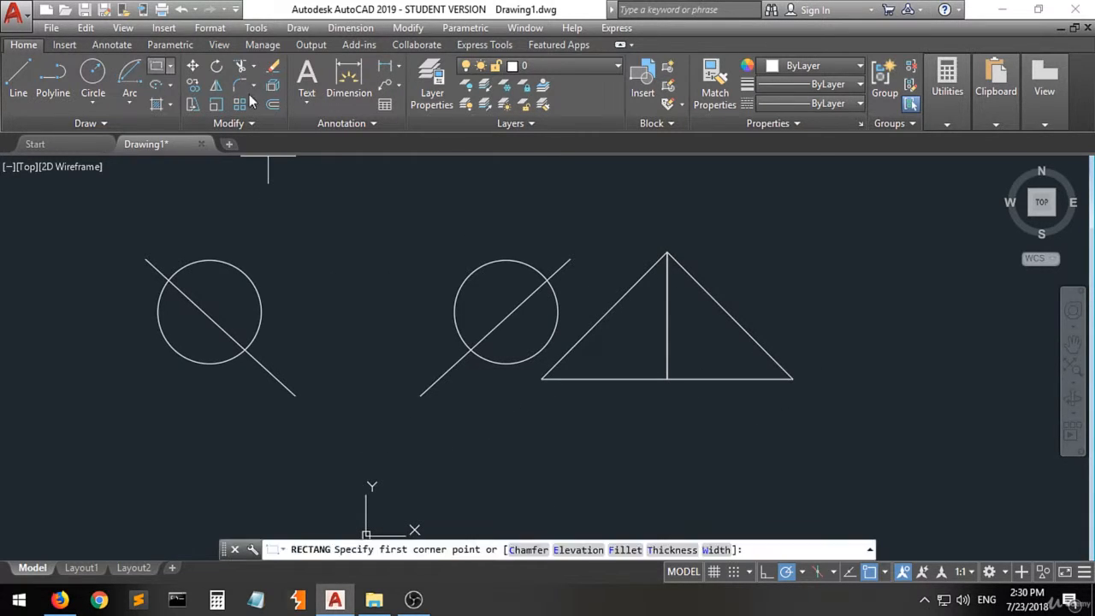
{"action": "left_click", "coordinate": [904, 233]}
{"action": "left_click", "coordinate": [828, 306]}
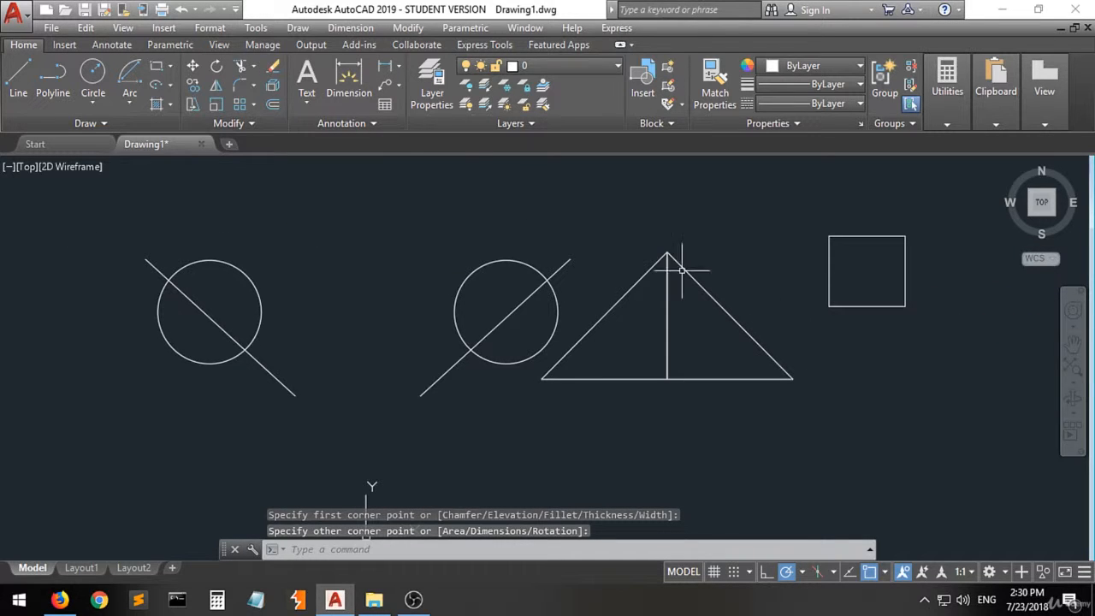
Try to fillet the upper-right corner and then the upper-left corner of the small rectangle.
{"action": "left_click", "coordinate": [238, 85]}
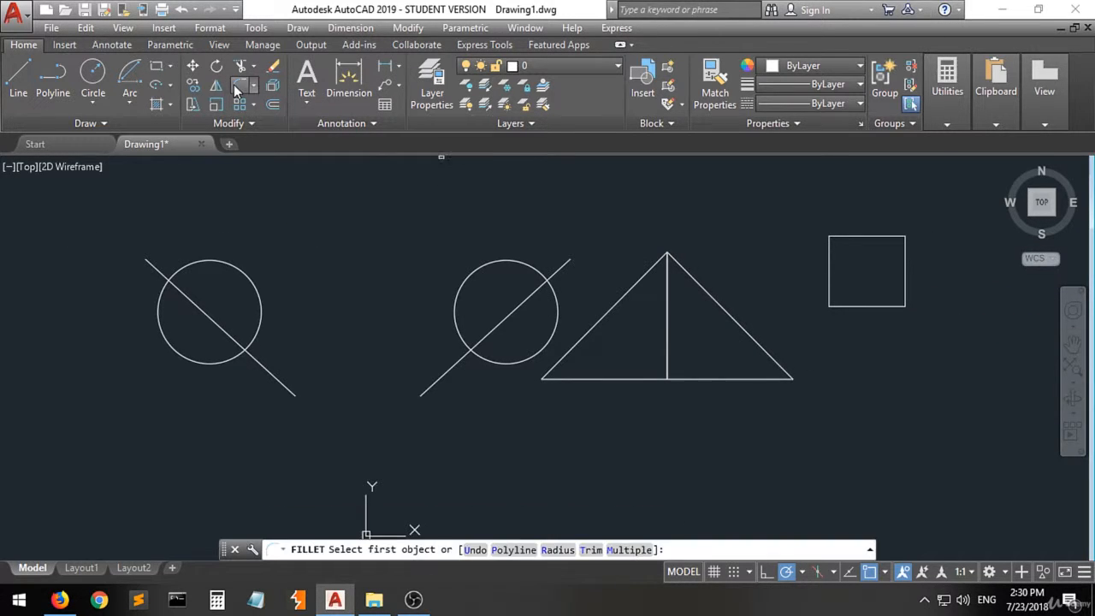
{"action": "left_click", "coordinate": [885, 234]}
{"action": "left_click", "coordinate": [905, 246]}
{"action": "left_click", "coordinate": [907, 251]}
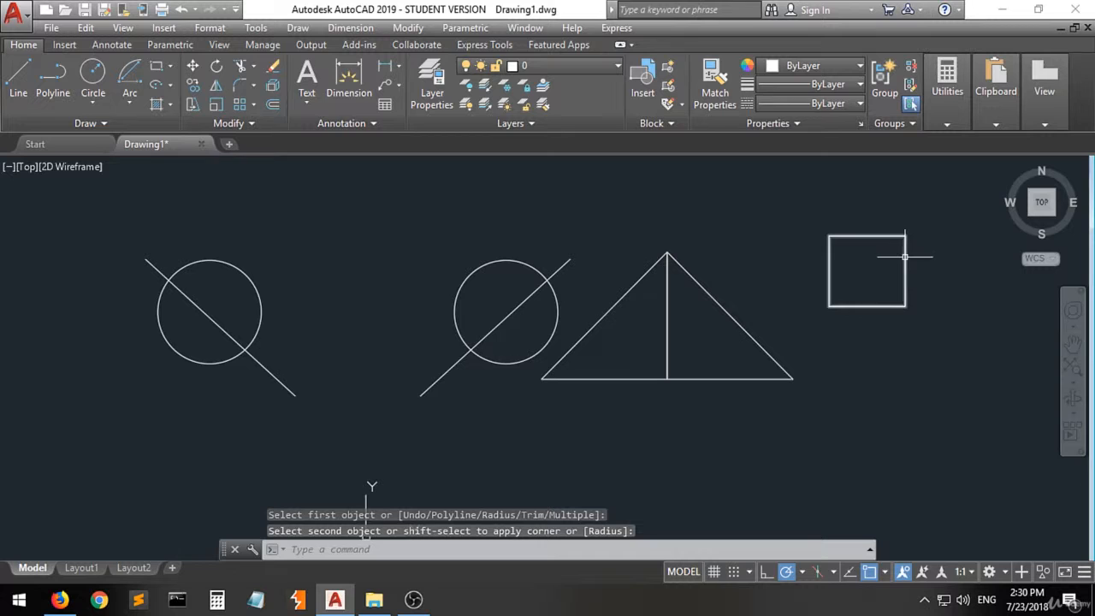
{"action": "left_click", "coordinate": [244, 85]}
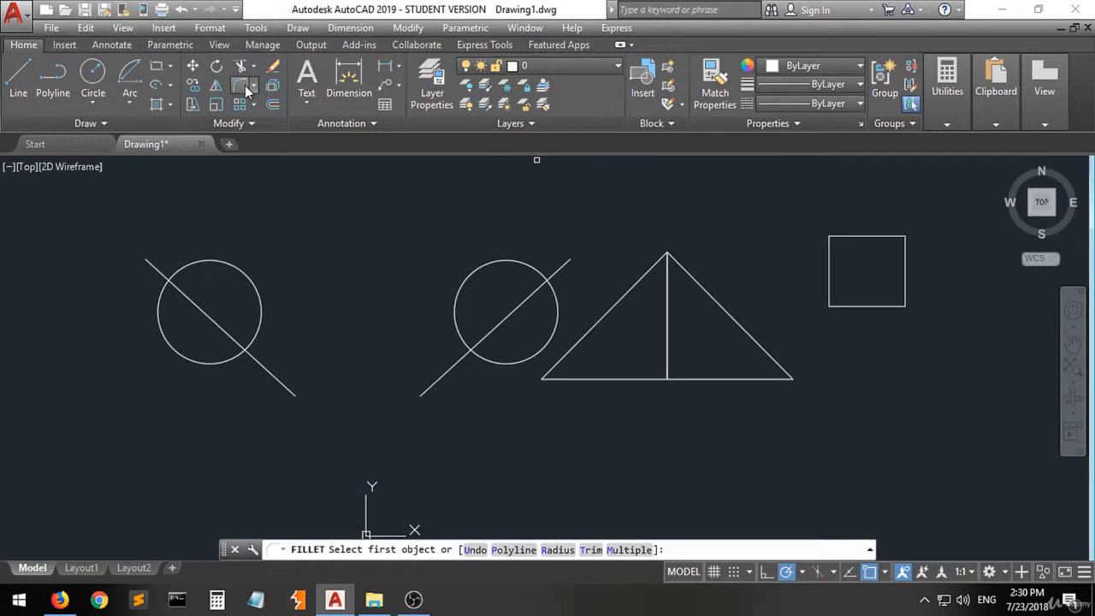
{"action": "left_click", "coordinate": [829, 244]}
{"action": "left_click", "coordinate": [842, 236]}
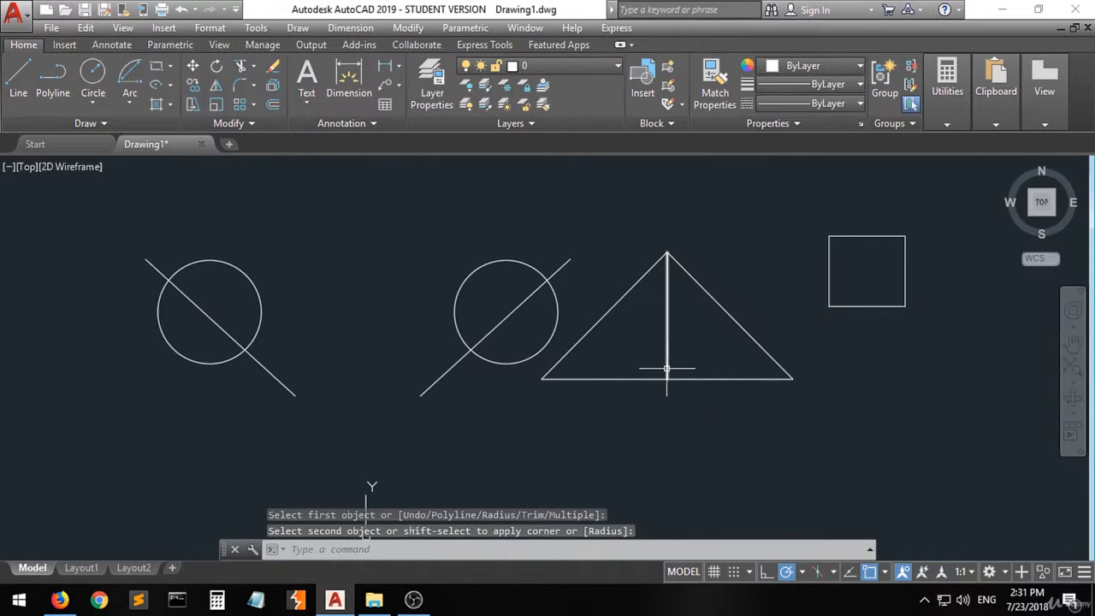
Try to fillet the corner between the triangles' shared vertical side and the right triangle's base.
{"action": "left_click", "coordinate": [239, 89]}
{"action": "left_click", "coordinate": [667, 369]}
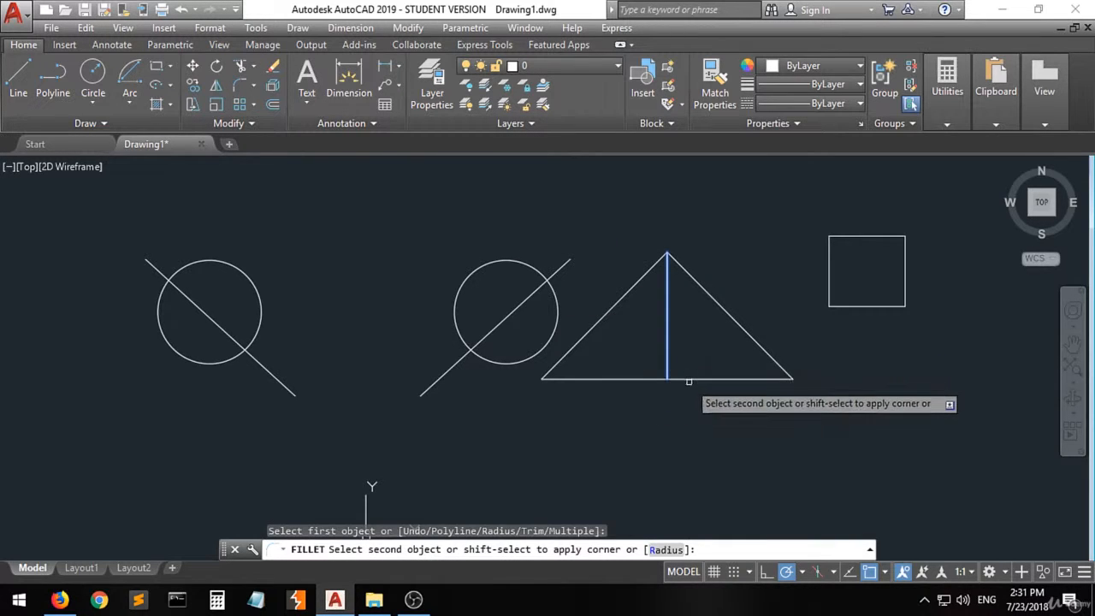
{"action": "left_click", "coordinate": [688, 380]}
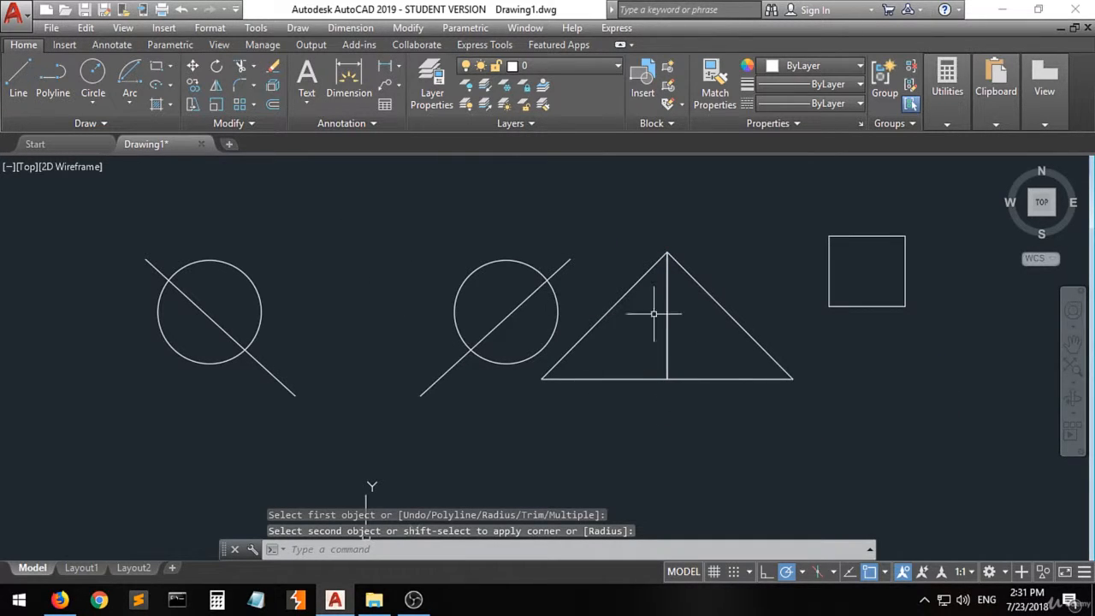